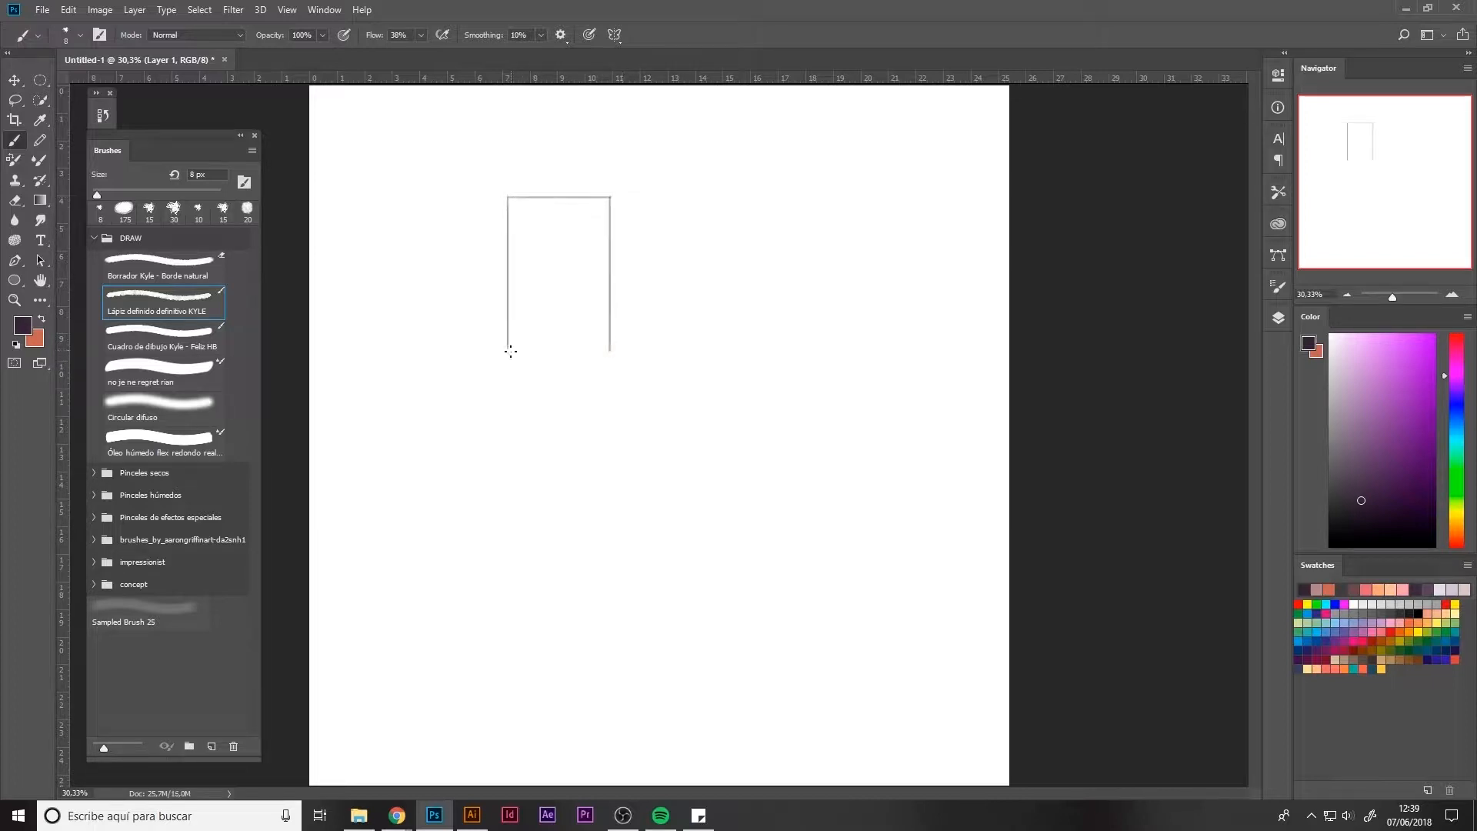
# Step: Close the page frame's bottom edge, clean up its corners, and sketch two side-by-side text columns in its lower part
pyautogui.moveTo(507, 348); pyautogui.dragTo(608, 348)
pyautogui.press('e')
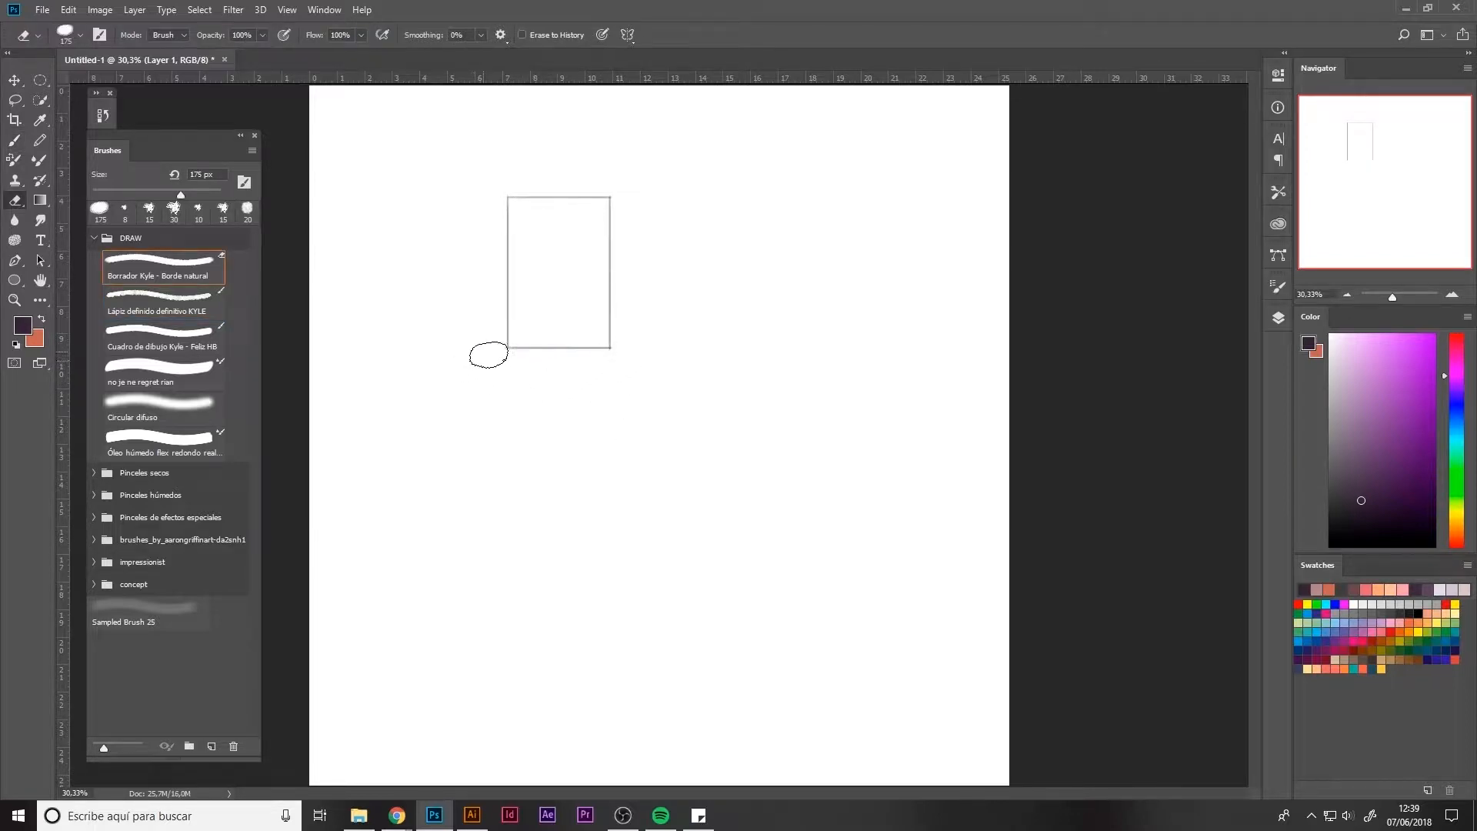
pyautogui.press('b')
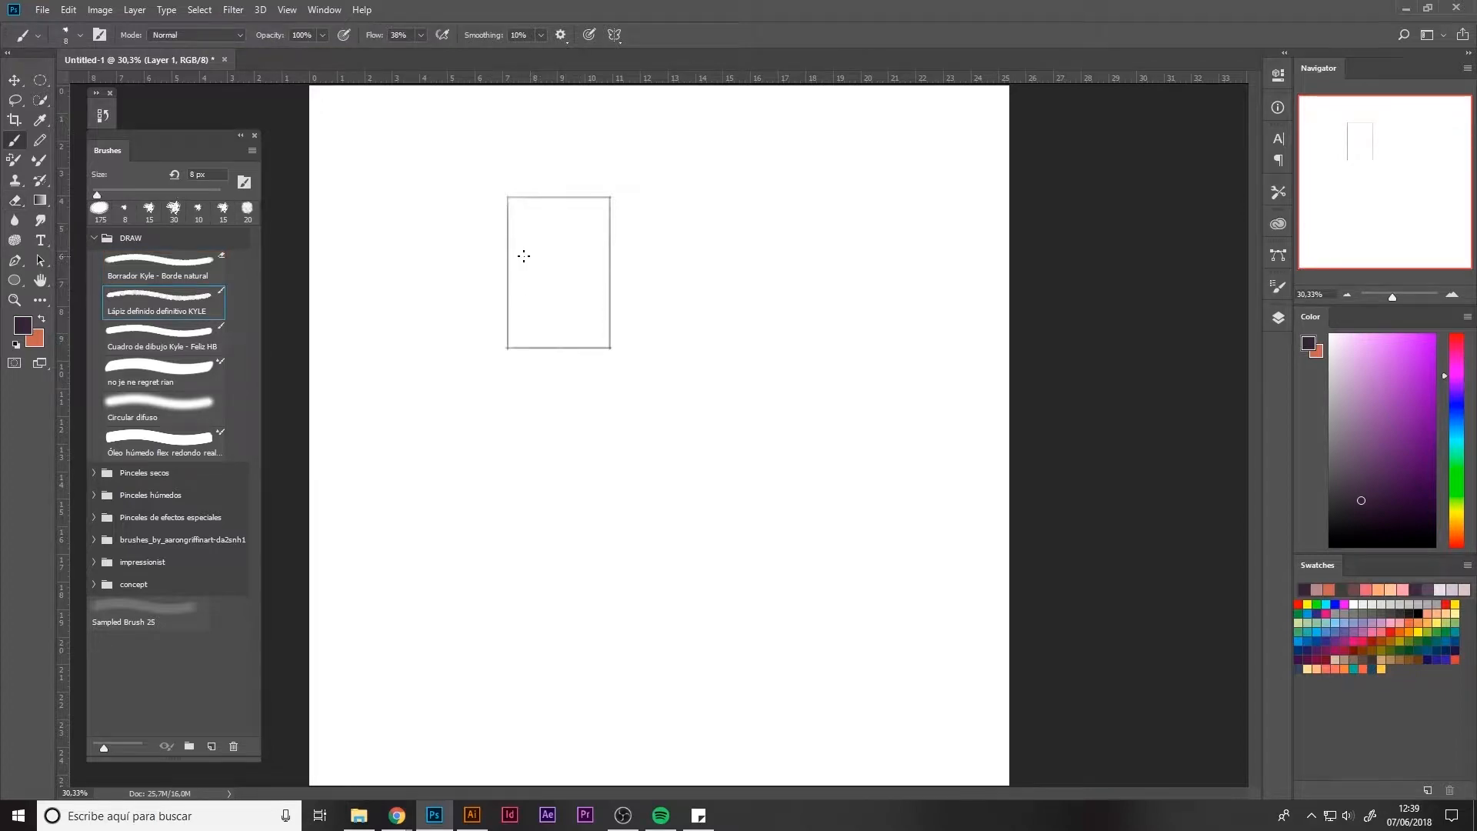
pyautogui.moveTo(521, 251); pyautogui.dragTo(522, 332)
pyautogui.moveTo(523, 332); pyautogui.dragTo(558, 332)
pyautogui.moveTo(558, 251); pyautogui.dragTo(559, 333)
pyautogui.moveTo(561, 253)
pyautogui.mouseDown()
pyautogui.moveTo(562, 334)
pyautogui.moveTo(595, 332)
pyautogui.mouseUp()
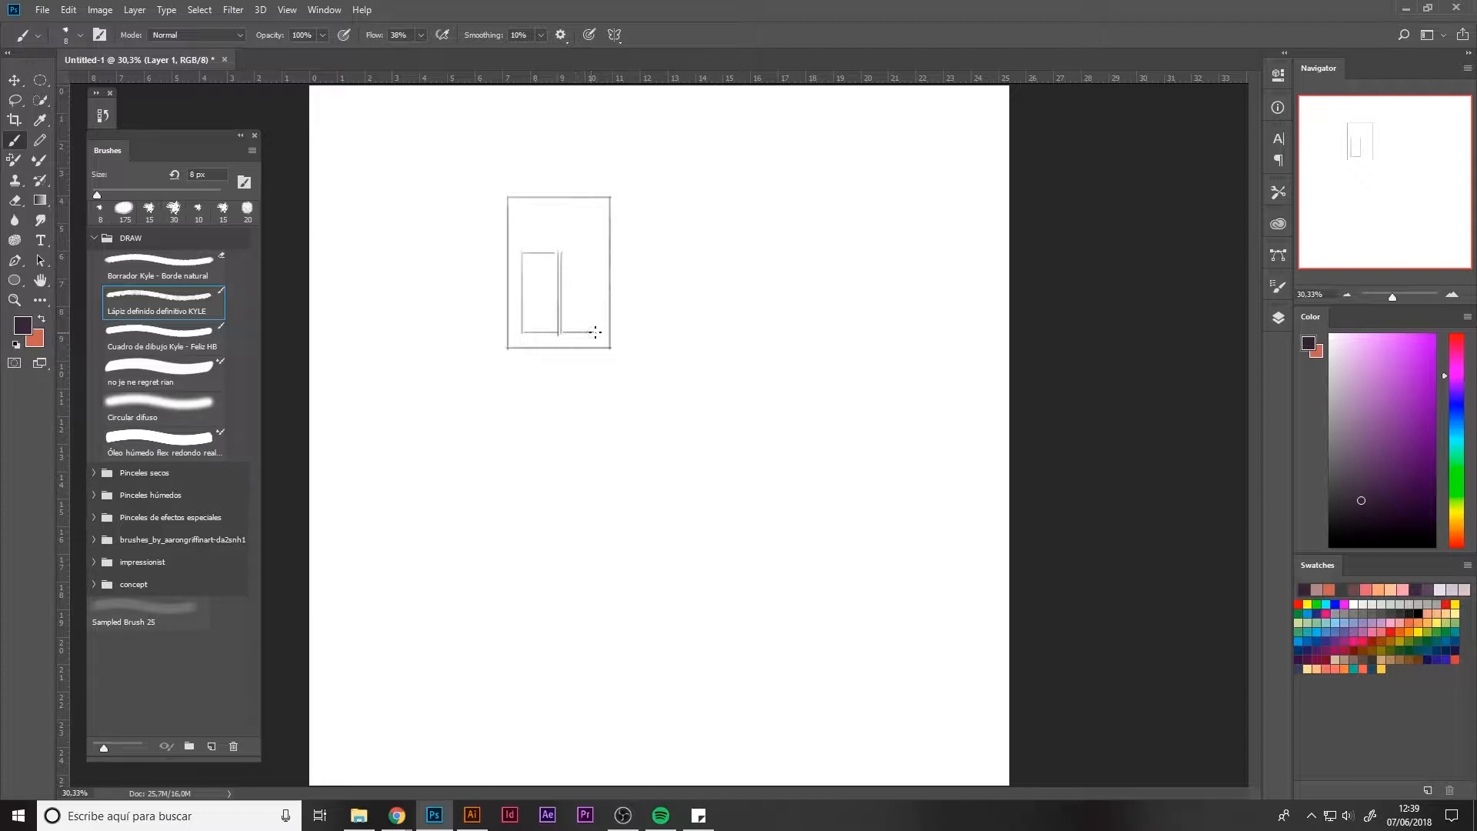
pyautogui.moveTo(593, 253); pyautogui.dragTo(597, 333)
# Step: Sketch an irregular illustration shape above the two columns and shade it with light pink hatching
pyautogui.moveTo(583, 239)
pyautogui.mouseDown()
pyautogui.moveTo(522, 246)
pyautogui.moveTo(528, 215)
pyautogui.moveTo(590, 238)
pyautogui.mouseUp()
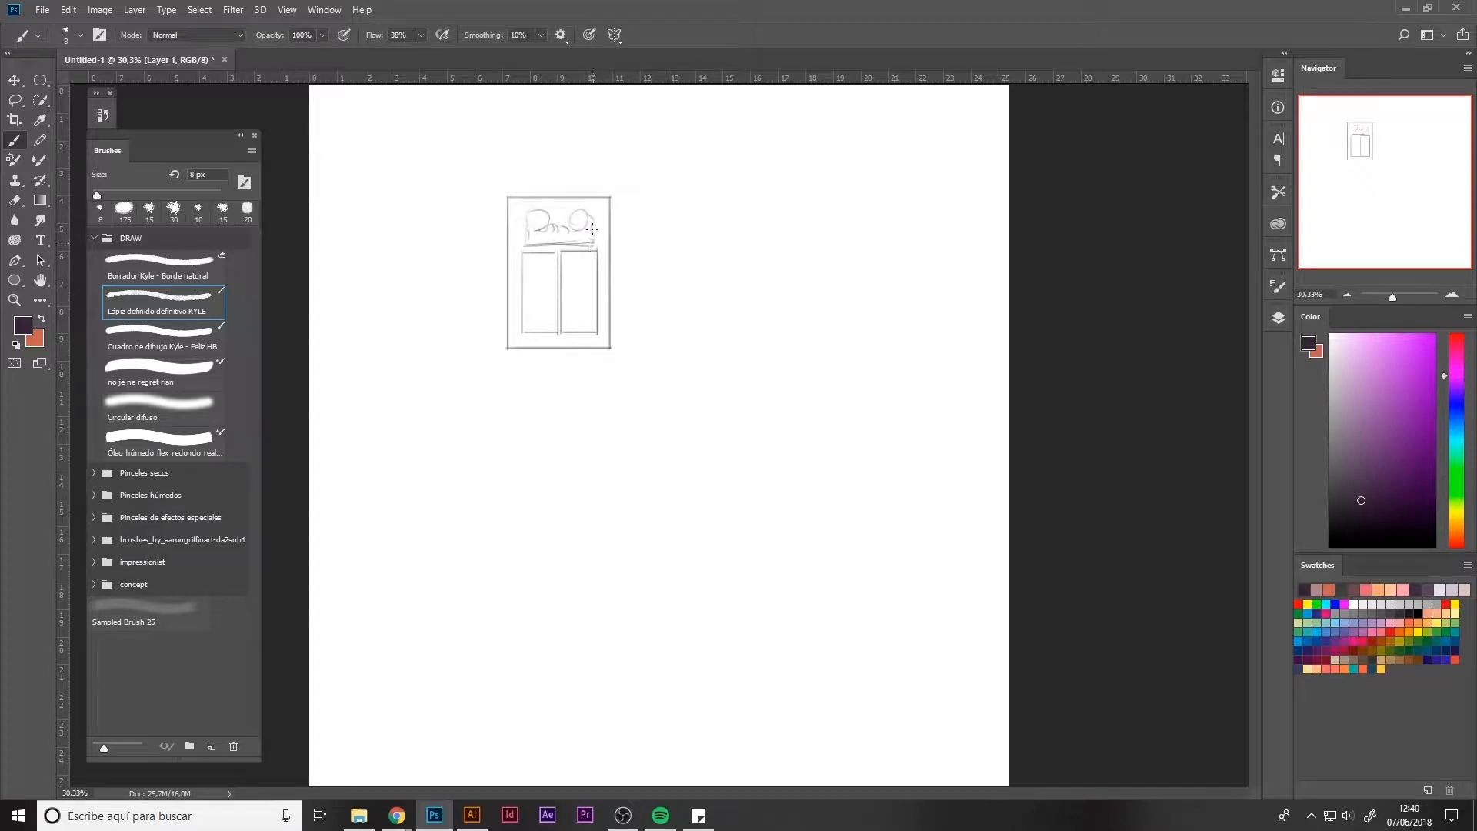
pyautogui.moveTo(593, 235); pyautogui.dragTo(592, 242)
pyautogui.click(1381, 337)
pyautogui.moveTo(536, 212)
pyautogui.mouseDown()
pyautogui.moveTo(538, 239)
pyautogui.moveTo(592, 240)
pyautogui.moveTo(576, 216)
pyautogui.moveTo(594, 223)
pyautogui.mouseUp()
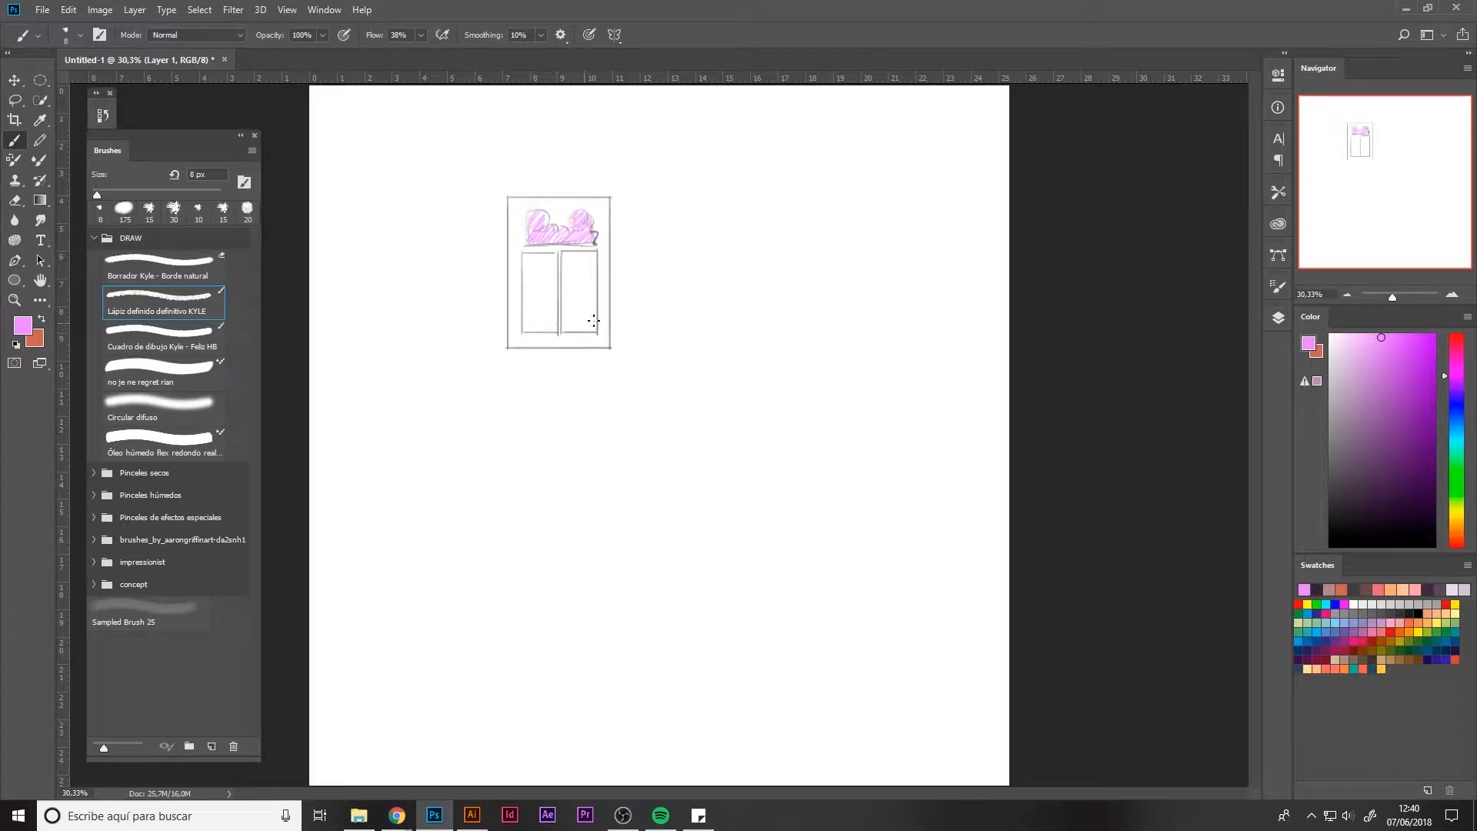
# Step: Copy the whole page thumbnail to a new layer and place the copy just to the right of the original
pyautogui.press('m')
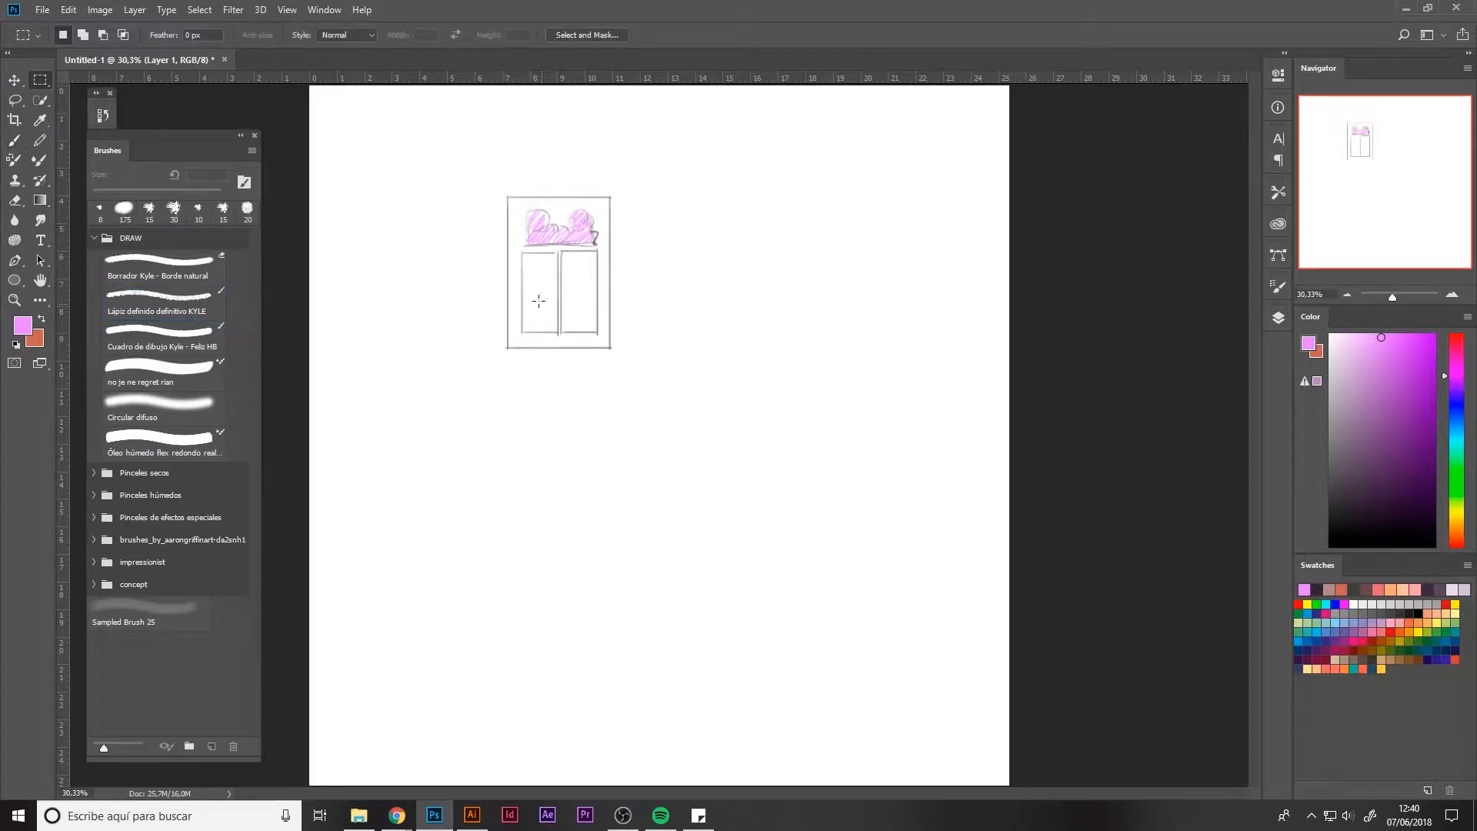
pyautogui.moveTo(486, 182)
pyautogui.mouseDown()
pyautogui.moveTo(680, 399)
pyautogui.moveTo(635, 364)
pyautogui.mouseUp()
pyautogui.hotkey('ctrl', 'j')
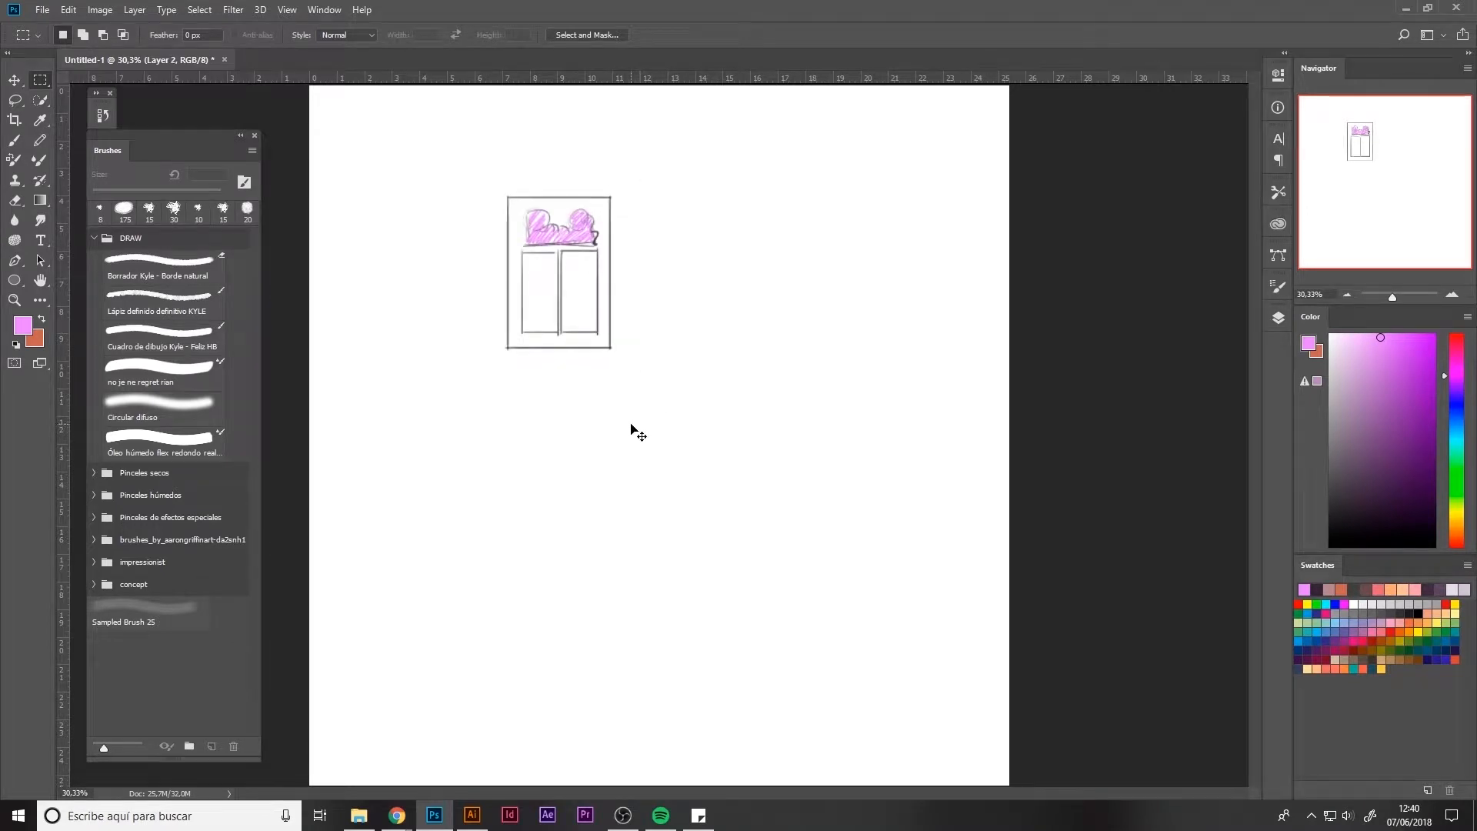
pyautogui.hotkey('ctrl', 't')
pyautogui.moveTo(573, 307); pyautogui.dragTo(692, 303)
pyautogui.press('Return')
# Step: Reduce the eraser size to 100 px
pyautogui.press('e')
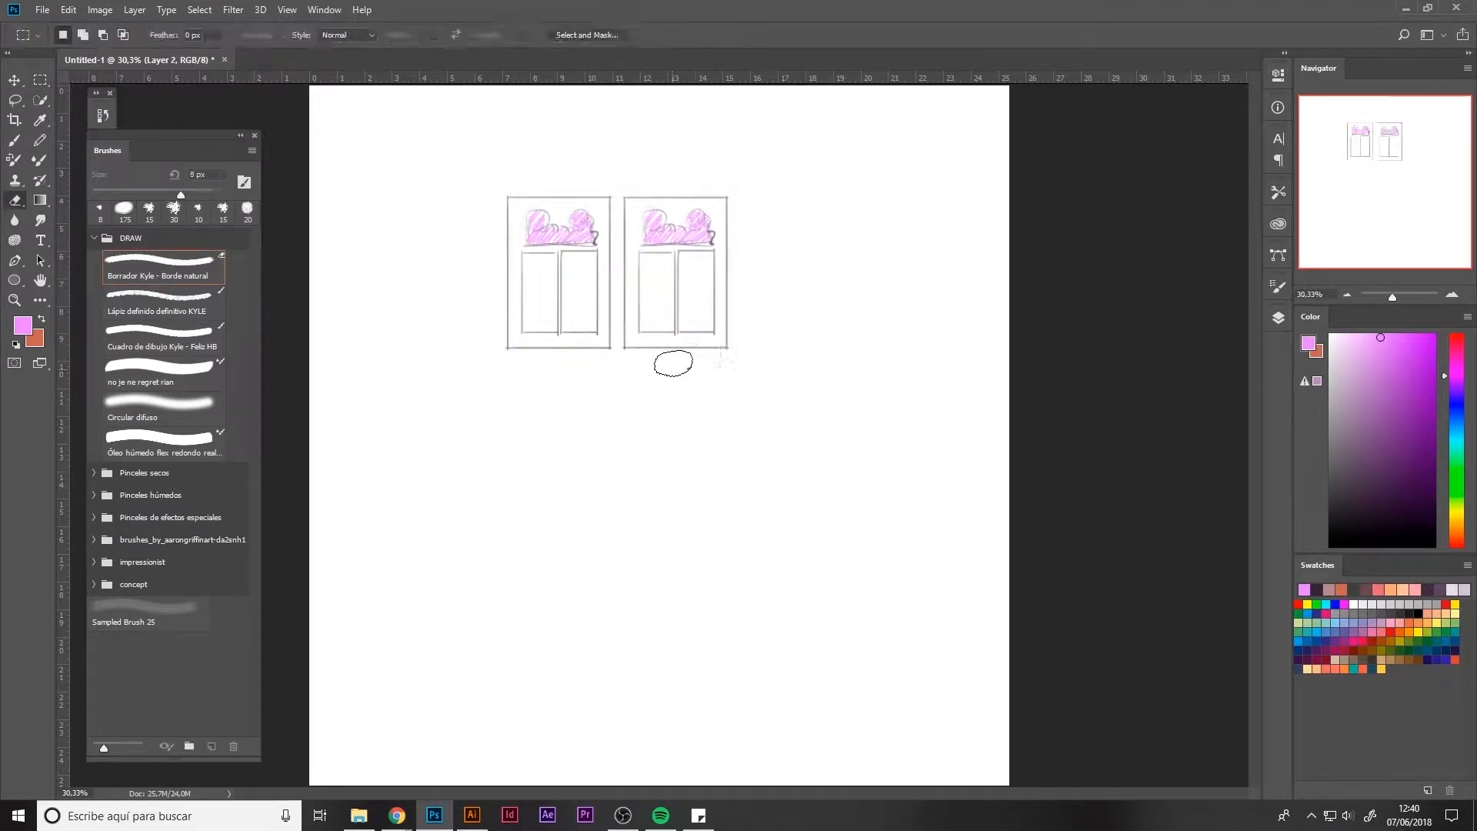
pyautogui.press('[')
pyautogui.press('[')
pyautogui.press('[')
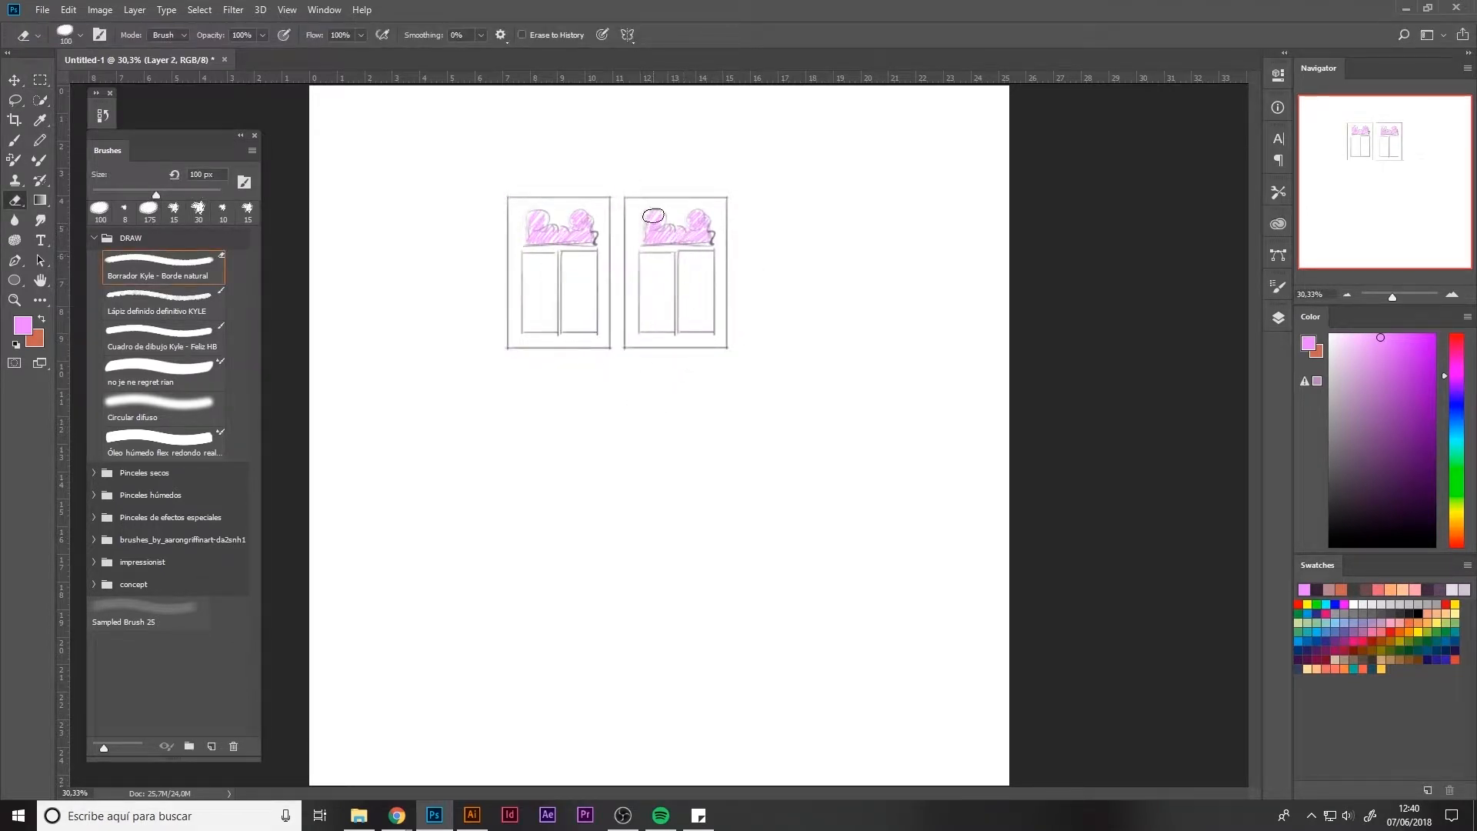
# Step: Cut the two columns out of the second thumbnail and move its pink illustration to the bottom of the page
pyautogui.press('m')
pyautogui.moveTo(633, 249)
pyautogui.mouseDown()
pyautogui.moveTo(726, 288)
pyautogui.moveTo(720, 339)
pyautogui.mouseUp()
pyautogui.hotkey('ctrl', 'x')
pyautogui.moveTo(721, 253)
pyautogui.mouseDown()
pyautogui.moveTo(638, 205)
pyautogui.moveTo(682, 258)
pyautogui.moveTo(683, 346)
pyautogui.moveTo(677, 230)
pyautogui.moveTo(679, 258)
pyautogui.moveTo(716, 213)
pyautogui.mouseUp()
pyautogui.hotkey('ctrl', 't')
pyautogui.press('Return')
pyautogui.hotkey('ctrl', 'd')
# Step: Paste the columns back, shortened, above the illustration and outline a pink header bar at the top of the second thumbnail
pyautogui.hotkey('ctrl', 'v')
pyautogui.hotkey('ctrl', 't')
pyautogui.press('Return')
pyautogui.press('b')
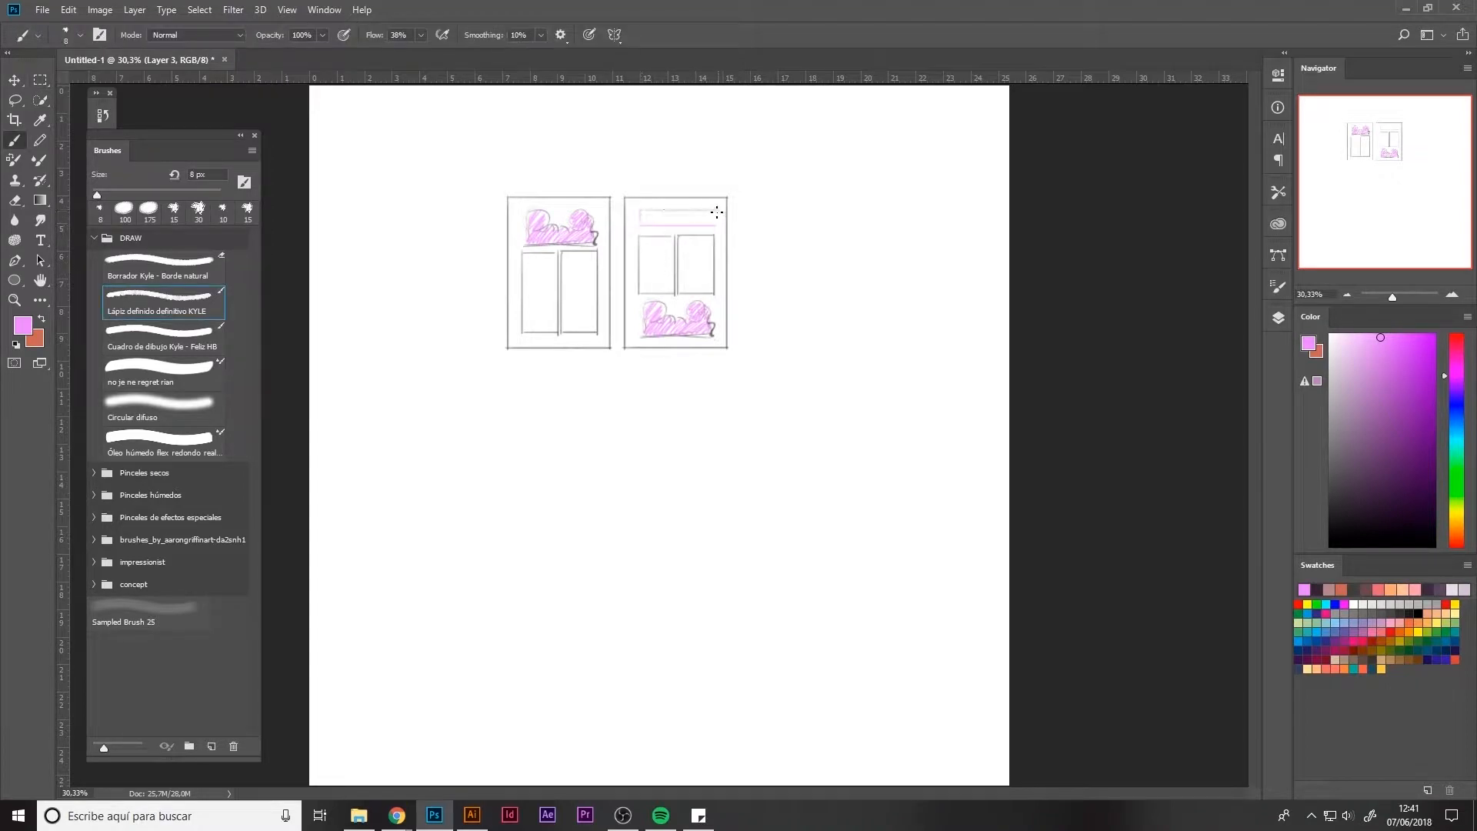
# Step: Merge the thumbnail layers into one, with a rectangular selection around the first thumbnail
pyautogui.press('m')
pyautogui.moveTo(494, 185); pyautogui.dragTo(614, 359)
pyautogui.hotkey('ctrl', 'c')
pyautogui.click(731, 308)
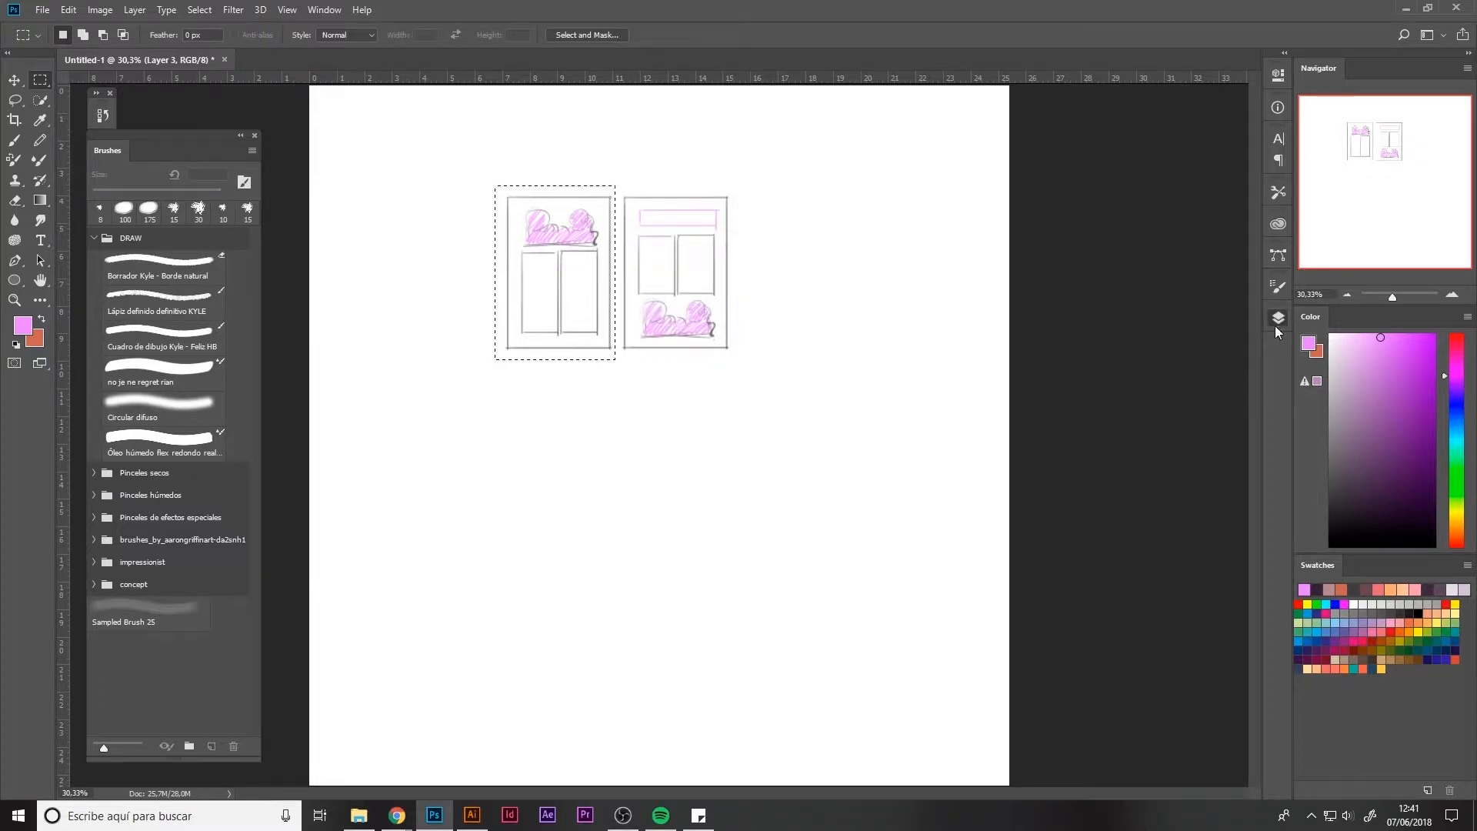
pyautogui.click(1277, 317)
pyautogui.keyDown('shift'); pyautogui.click(1163, 466); pyautogui.keyUp('shift')
pyautogui.hotkey('ctrl', 'e')
pyautogui.click(1277, 317)
# Step: Duplicate the first thumbnail and place the copy to the right of the second one
pyautogui.hotkey('ctrl', 'j')
pyautogui.hotkey('ctrl', 't')
pyautogui.moveTo(543, 339)
pyautogui.mouseDown()
pyautogui.moveTo(773, 339)
pyautogui.moveTo(781, 281)
pyautogui.moveTo(829, 292)
pyautogui.moveTo(759, 293)
pyautogui.moveTo(829, 292)
pyautogui.moveTo(764, 286)
pyautogui.moveTo(798, 291)
pyautogui.moveTo(762, 273)
pyautogui.moveTo(834, 273)
pyautogui.mouseUp()
pyautogui.press('Return')
# Step: Erase a horizontal gap across the third thumbnail's columns and close the open box edges with pink lines
pyautogui.press('e')
pyautogui.click(832, 293)
pyautogui.press('b')
pyautogui.moveTo(759, 301); pyautogui.dragTo(833, 301)
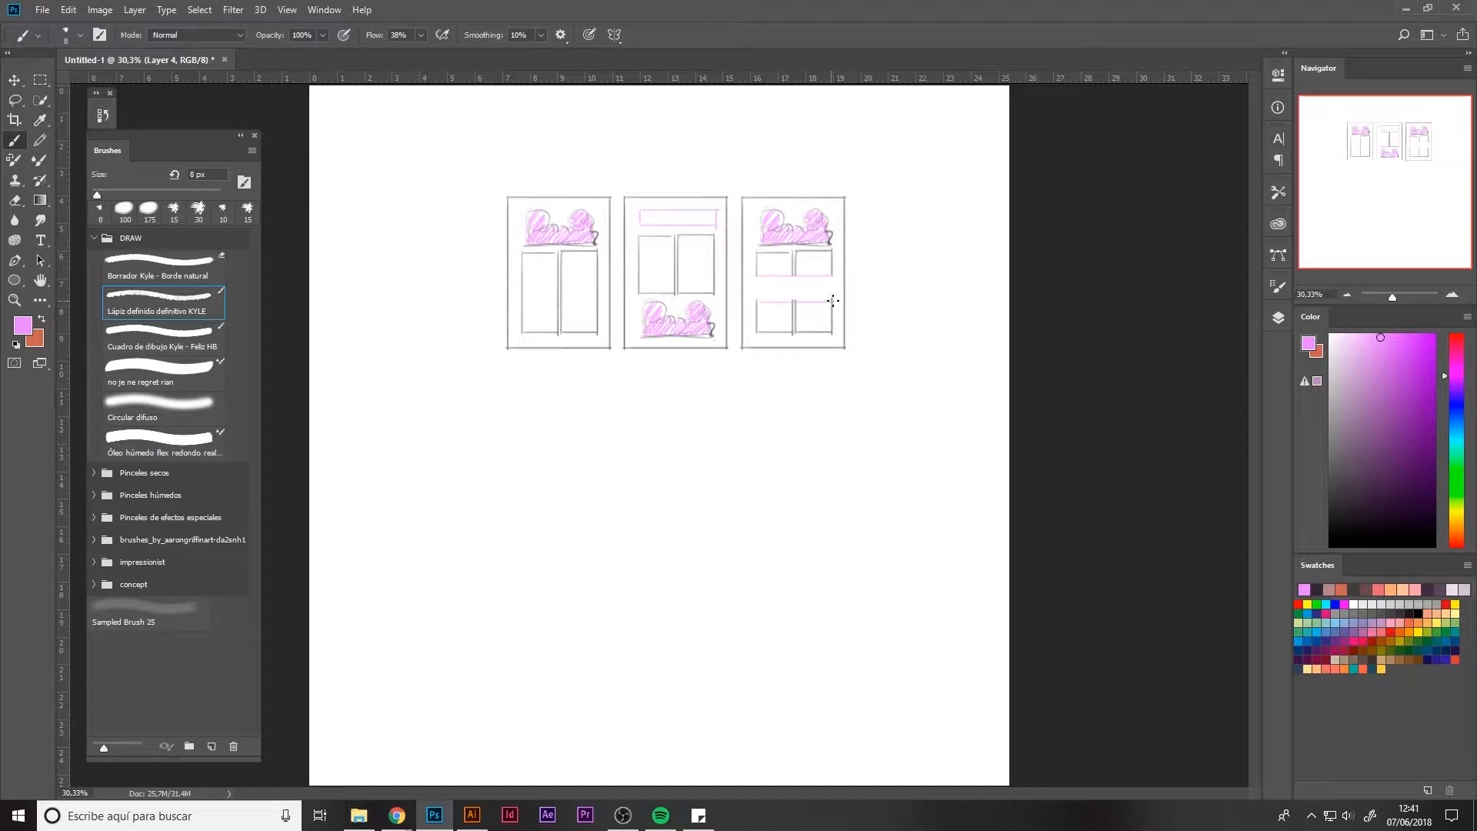
# Step: Rearrange the third thumbnail by moving the upper pair of boxes up and placing the pink illustration between the two box rows
pyautogui.press('m')
pyautogui.moveTo(748, 204)
pyautogui.mouseDown()
pyautogui.moveTo(837, 224)
pyautogui.moveTo(843, 253)
pyautogui.mouseUp()
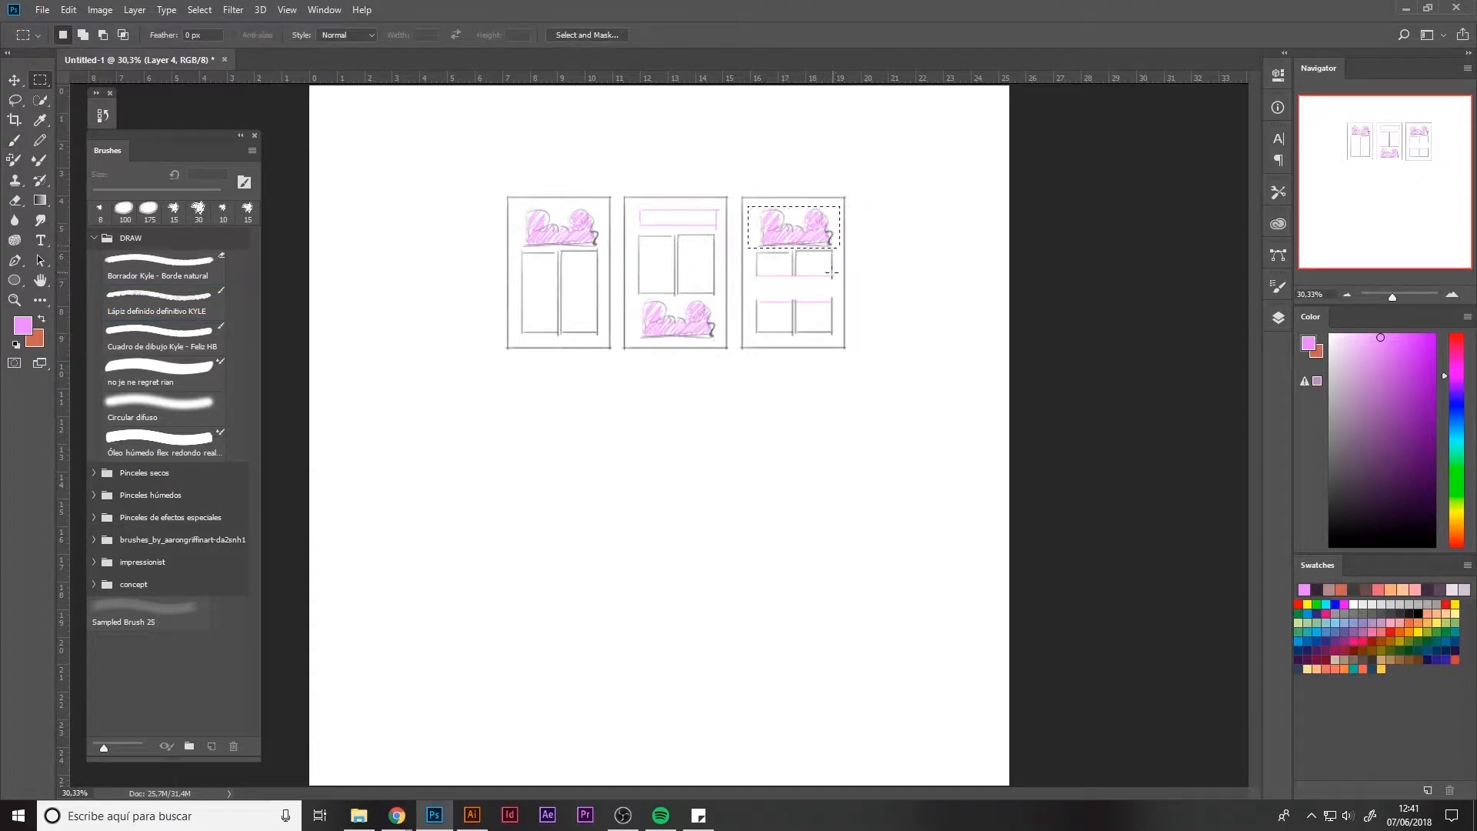
pyautogui.press('Delete')
pyautogui.hotkey('ctrl', 'd')
pyautogui.moveTo(748, 239)
pyautogui.mouseDown()
pyautogui.moveTo(835, 285)
pyautogui.moveTo(820, 243)
pyautogui.moveTo(769, 245)
pyautogui.moveTo(771, 269)
pyautogui.mouseUp()
pyautogui.hotkey('ctrl', 't')
pyautogui.press('Return')
pyautogui.hotkey('ctrl', 'v')
pyautogui.hotkey('ctrl', 'd')
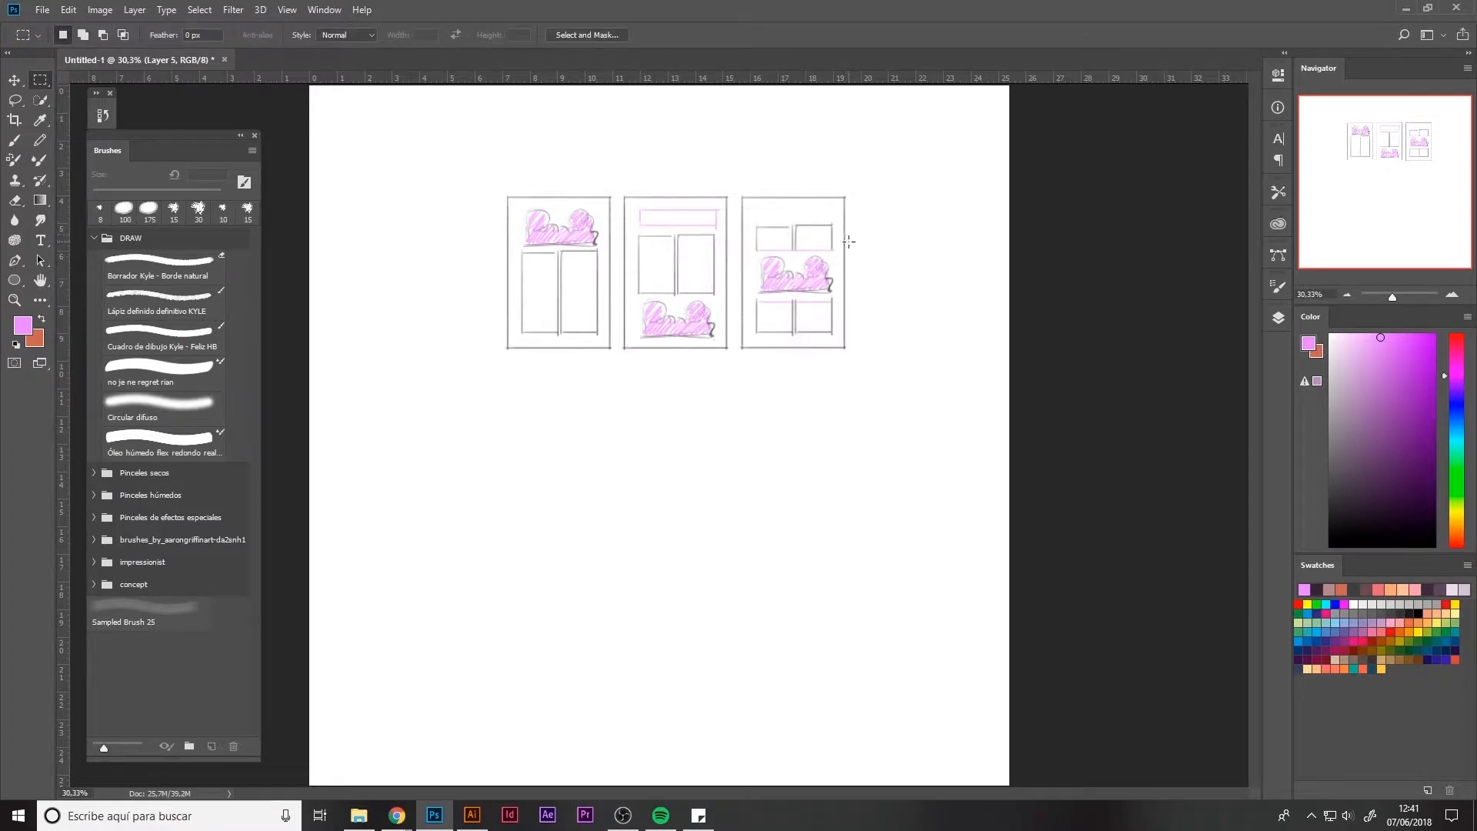
# Step: Merge the thumbnail layers into a single layer above the white background
pyautogui.click(1278, 317)
pyautogui.keyDown('shift'); pyautogui.click(1156, 467); pyautogui.keyUp('shift')
pyautogui.hotkey('ctrl', 'e')
pyautogui.click(1278, 317)
pyautogui.click(1316, 589)
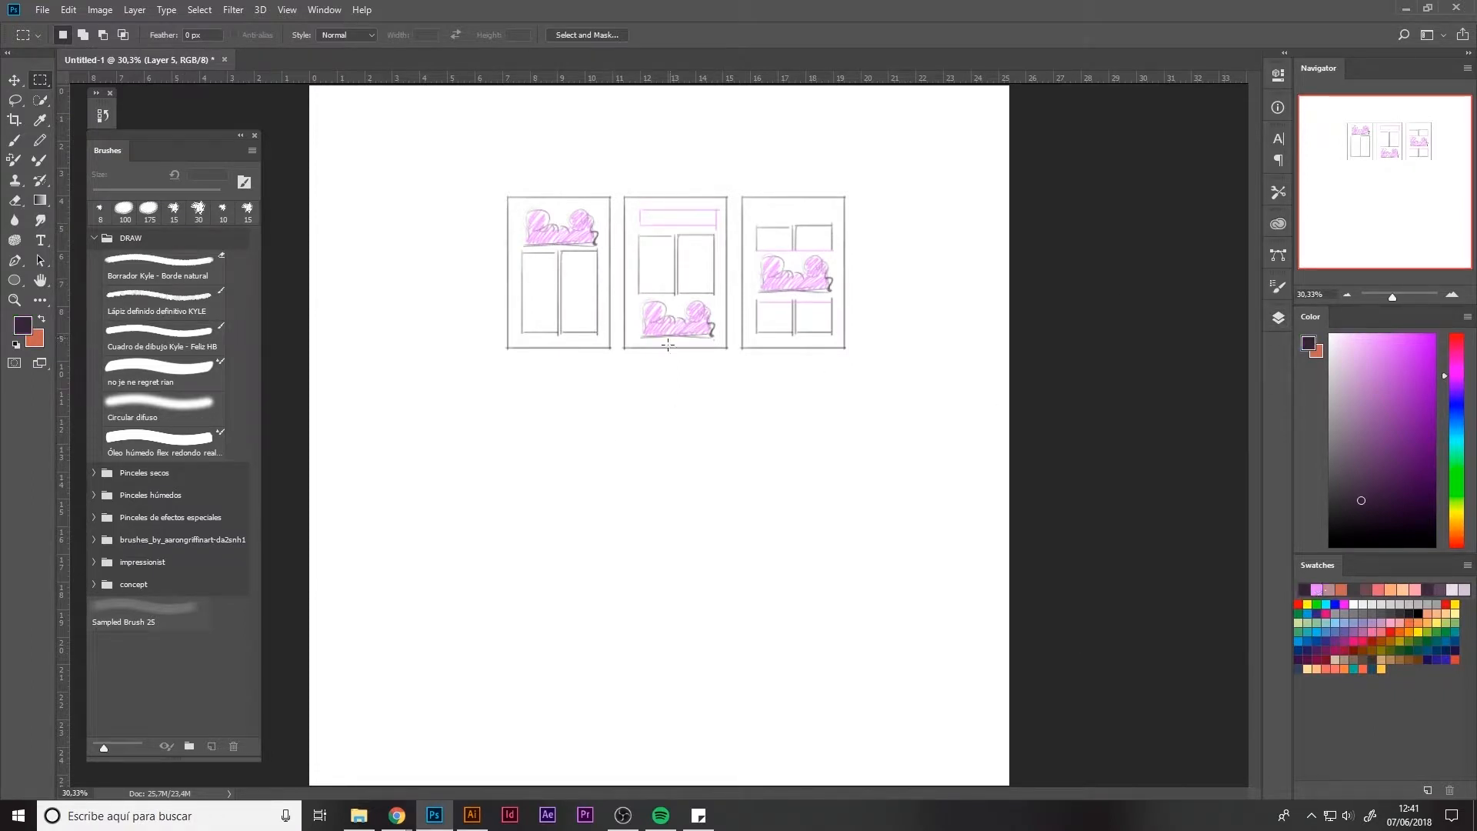
pyautogui.moveTo(514, 374); pyautogui.dragTo(537, 632)
pyautogui.click(554, 452)
pyautogui.click(504, 391)
pyautogui.hotkey('ctrl', 'd')
pyautogui.moveTo(508, 376); pyautogui.dragTo(534, 629)
pyautogui.click(565, 450)
# Step: Fill a wide rectangular area below the three thumbnails with light grey
pyautogui.moveTo(438, 378)
pyautogui.mouseDown()
pyautogui.moveTo(856, 649)
pyautogui.moveTo(883, 700)
pyautogui.mouseUp()
pyautogui.click(1329, 356)
pyautogui.hotkey('alt', 'BackSpace')
pyautogui.hotkey('ctrl', 'd')
# Step: Write "TITLE" followed by a long line near the top of the grey area, using a dark grey 20 px pencil brush
pyautogui.click(1329, 496)
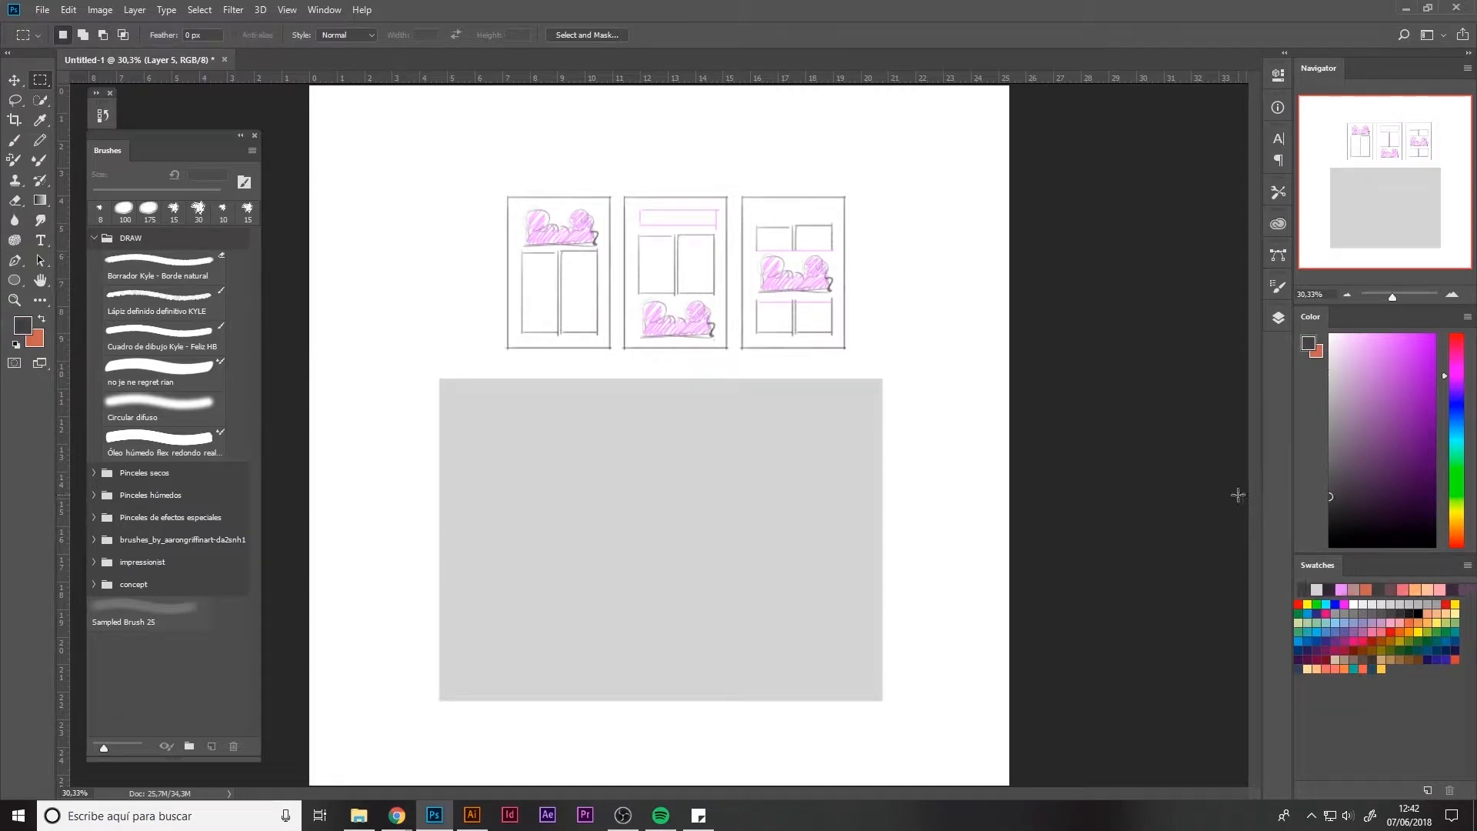
pyautogui.press('b')
pyautogui.press(']')
pyautogui.press(']')
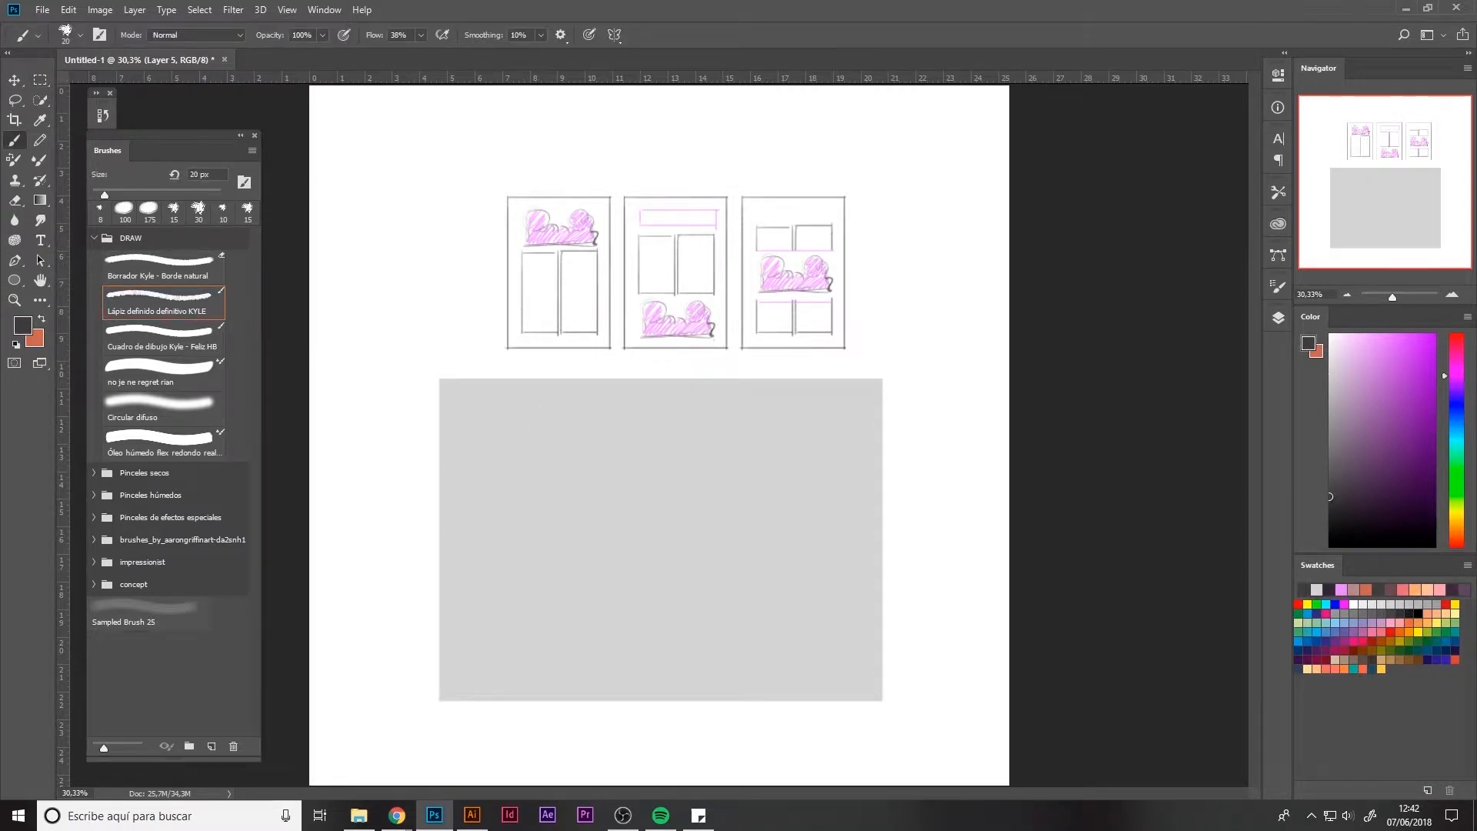
pyautogui.hotkey('alt', 'Tab')
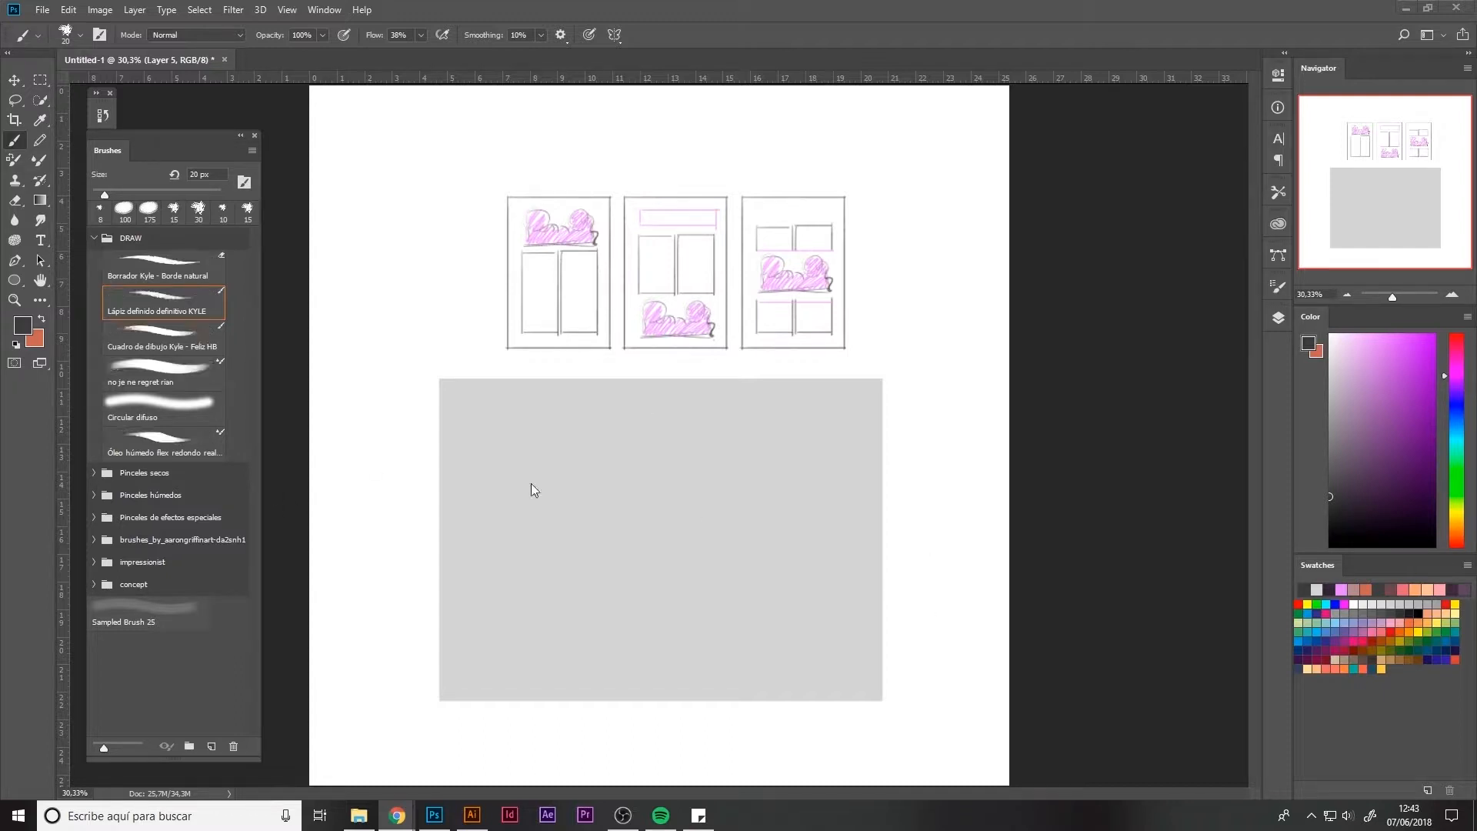
pyautogui.moveTo(526, 419)
pyautogui.mouseDown()
pyautogui.moveTo(525, 454)
pyautogui.moveTo(544, 417)
pyautogui.mouseUp()
pyautogui.moveTo(549, 420)
pyautogui.mouseDown()
pyautogui.moveTo(548, 452)
pyautogui.moveTo(577, 417)
pyautogui.mouseUp()
pyautogui.moveTo(563, 420); pyautogui.dragTo(561, 452)
pyautogui.moveTo(590, 415)
pyautogui.mouseDown()
pyautogui.moveTo(612, 448)
pyautogui.moveTo(632, 448)
pyautogui.mouseUp()
pyautogui.moveTo(606, 419); pyautogui.dragTo(631, 416)
pyautogui.moveTo(615, 436); pyautogui.dragTo(822, 426)
# Step: Draw a long horizontal line and a shorter one beneath it under the title
pyautogui.moveTo(519, 490); pyautogui.dragTo(848, 498)
pyautogui.hotkey('ctrl', 'z')
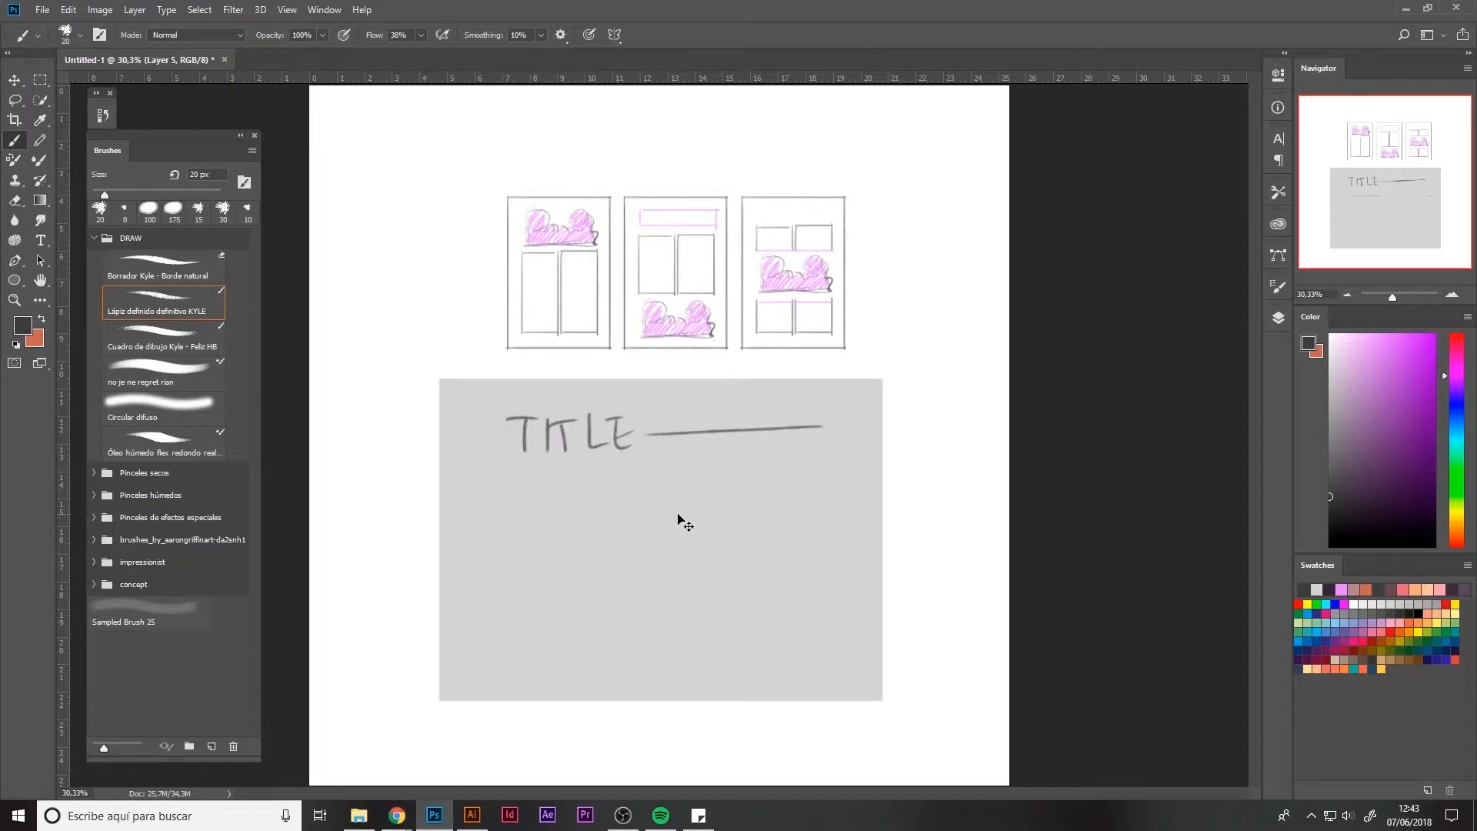
pyautogui.moveTo(510, 476); pyautogui.dragTo(800, 476)
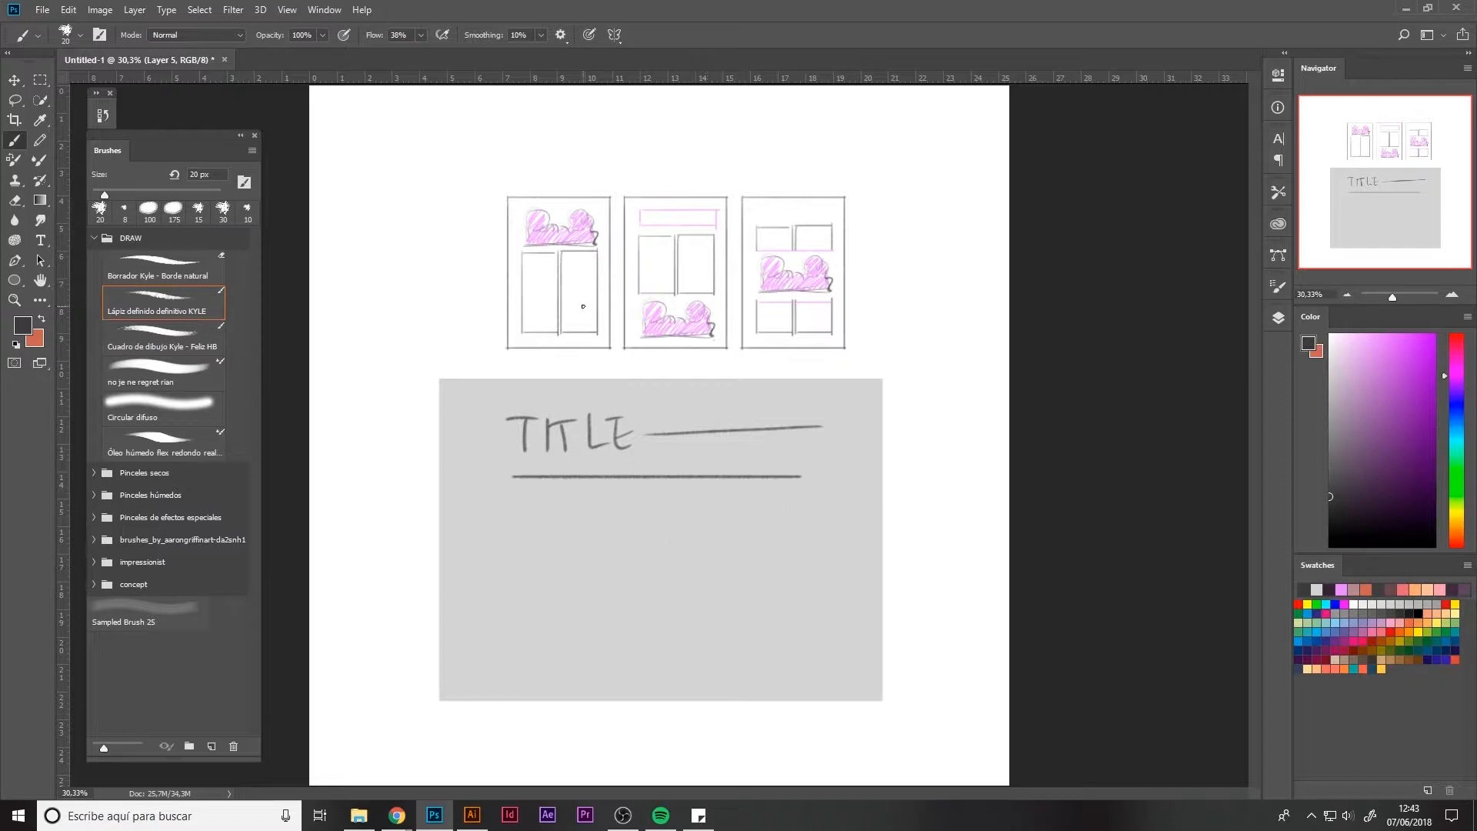
pyautogui.moveTo(562, 491); pyautogui.dragTo(746, 490)
# Step: Sketch a wide rectangular box in the lower part of the grey area and erase the overshoot at its upper right corner
pyautogui.moveTo(476, 523)
pyautogui.mouseDown()
pyautogui.moveTo(475, 682)
pyautogui.moveTo(826, 679)
pyautogui.moveTo(800, 511)
pyautogui.moveTo(859, 626)
pyautogui.mouseUp()
pyautogui.hotkey('ctrl', 'z')
pyautogui.moveTo(847, 526)
pyautogui.mouseDown()
pyautogui.moveTo(846, 680)
pyautogui.moveTo(857, 536)
pyautogui.mouseUp()
pyautogui.press('e')
# Step: Paint over the white erased patch beside the box with the sampled light grey, using a 50 px brush
pyautogui.press('b')
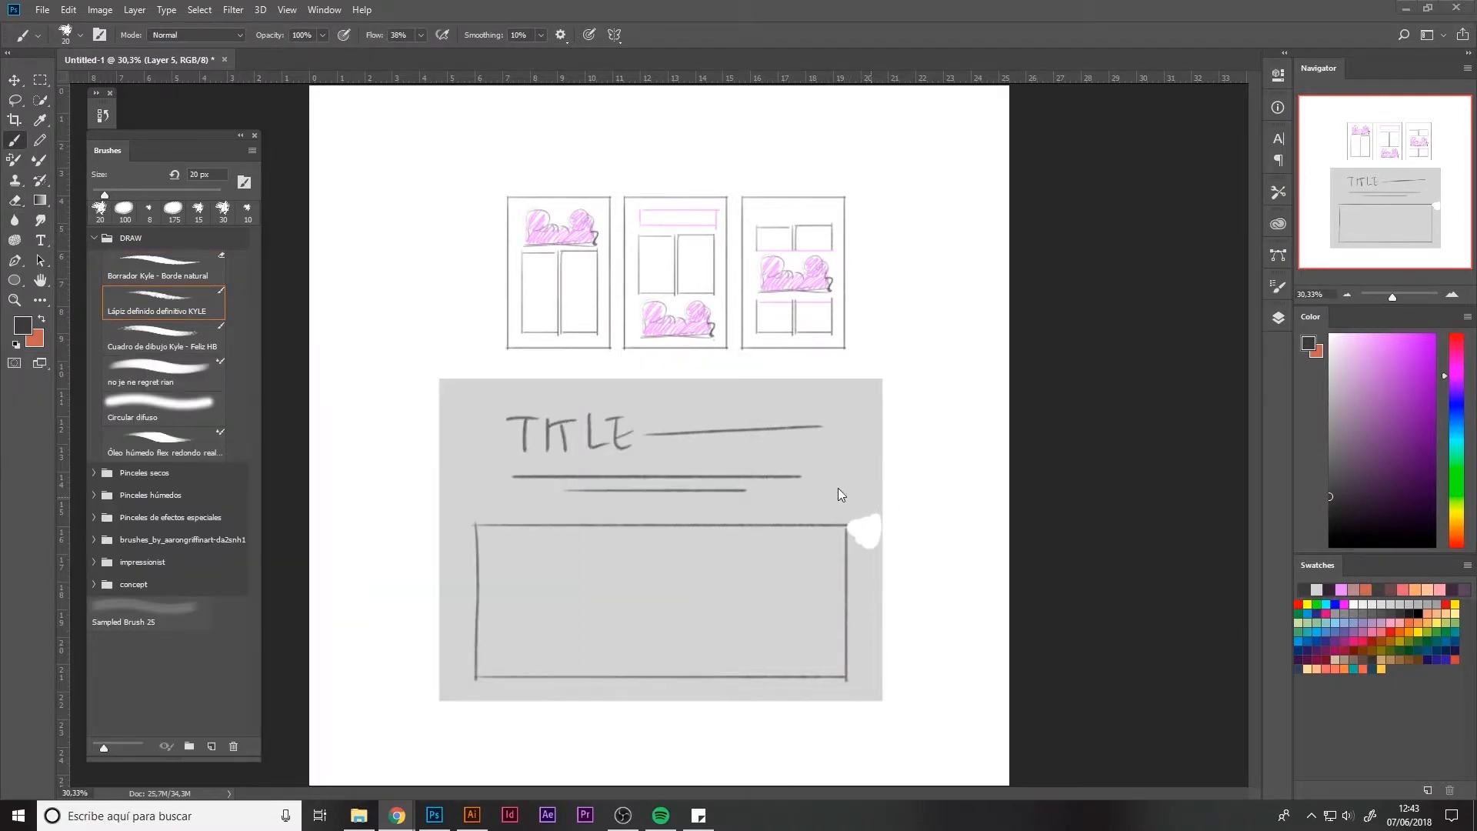
pyautogui.keyDown('alt'); pyautogui.click(812, 475); pyautogui.keyUp('alt')
pyautogui.press(']')
pyautogui.press(']')
pyautogui.press(']')
pyautogui.click(873, 477)
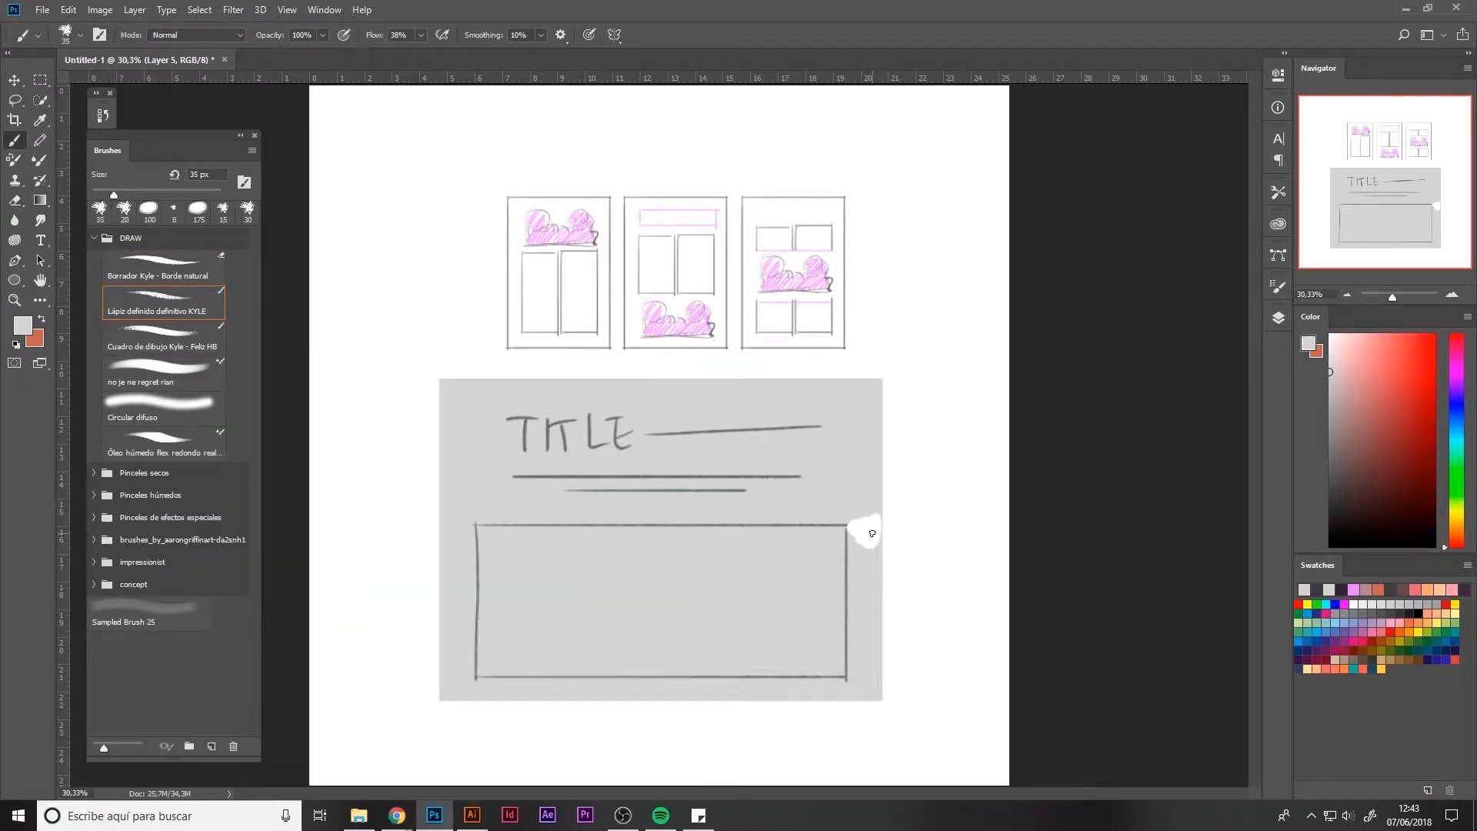
pyautogui.press(']')
pyautogui.press(']')
pyautogui.press(']')
pyautogui.moveTo(871, 522)
pyautogui.mouseDown()
pyautogui.moveTo(877, 573)
pyautogui.moveTo(869, 506)
pyautogui.moveTo(870, 569)
pyautogui.moveTo(852, 537)
pyautogui.moveTo(870, 565)
pyautogui.moveTo(868, 527)
pyautogui.mouseUp()
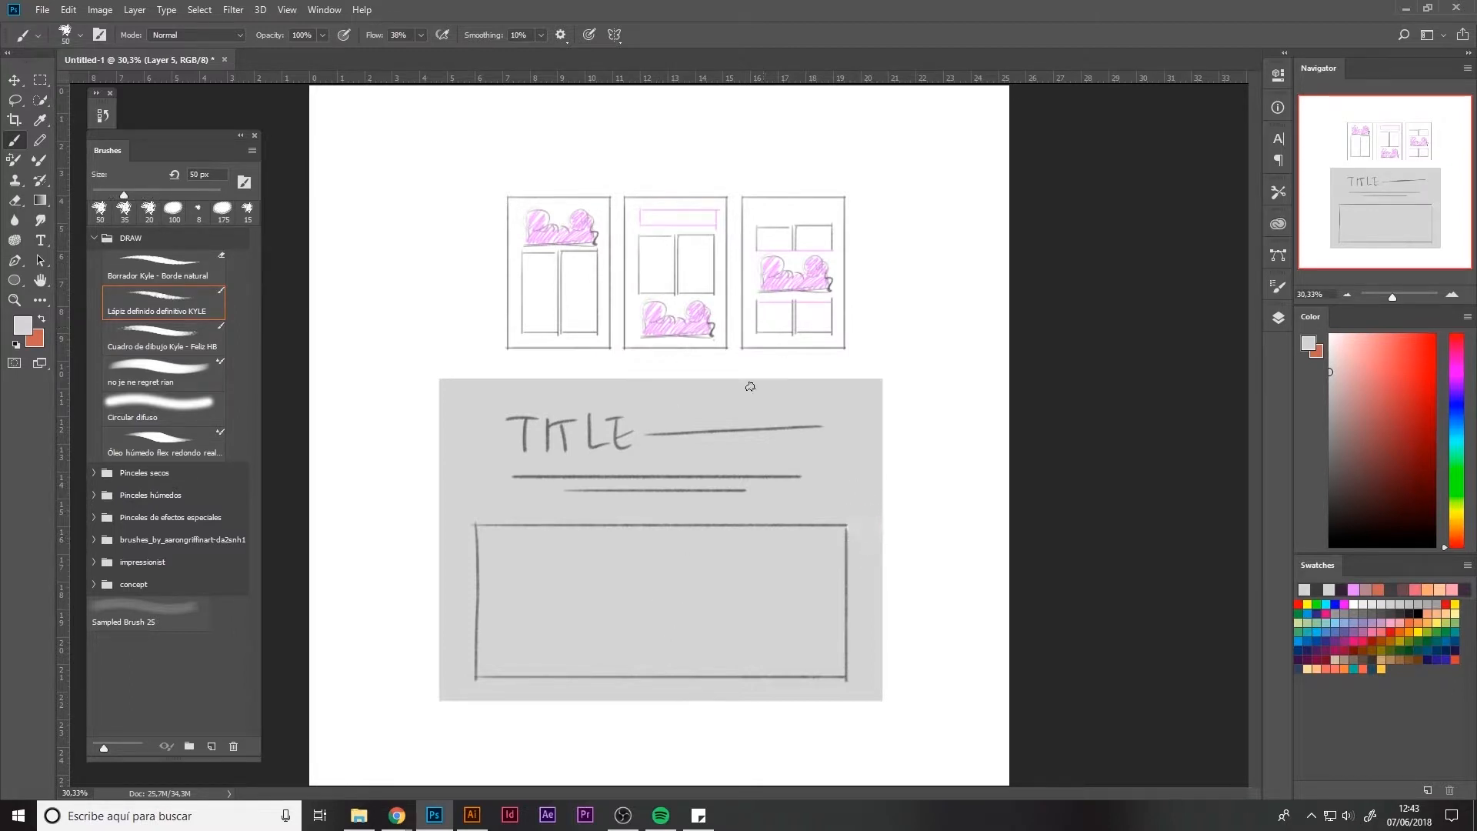
# Step: Handwrite "- seriff" and "- Sans" to the right of the thumbnails in dark grey with a 15 px brush
pyautogui.press('[')
pyautogui.press('[')
pyautogui.press('[')
pyautogui.press('[')
pyautogui.moveTo(1387, 487); pyautogui.dragTo(1329, 506)
pyautogui.press('[')
pyautogui.press('[')
pyautogui.press('[')
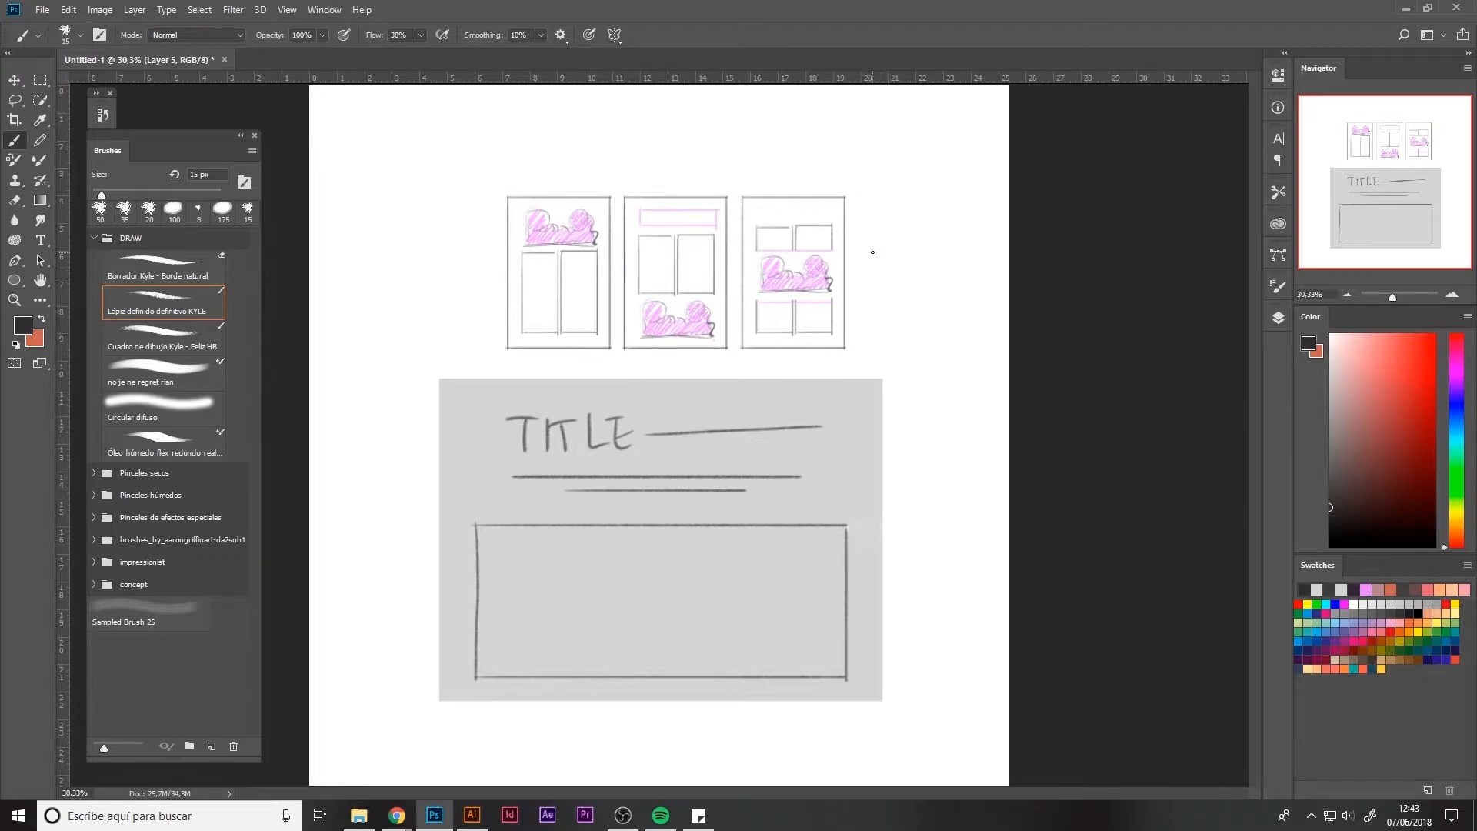
pyautogui.moveTo(865, 247); pyautogui.dragTo(876, 246)
pyautogui.moveTo(865, 289); pyautogui.dragTo(873, 288)
pyautogui.moveTo(893, 231)
pyautogui.mouseDown()
pyautogui.moveTo(887, 247)
pyautogui.moveTo(920, 246)
pyautogui.mouseUp()
pyautogui.moveTo(937, 224); pyautogui.dragTo(939, 261)
pyautogui.moveTo(895, 266)
pyautogui.mouseDown()
pyautogui.moveTo(885, 292)
pyautogui.moveTo(908, 293)
pyautogui.mouseUp()
pyautogui.moveTo(910, 276); pyautogui.dragTo(923, 291)
# Step: Delete the layer with all the sketches and add a new empty layer
pyautogui.click(1277, 317)
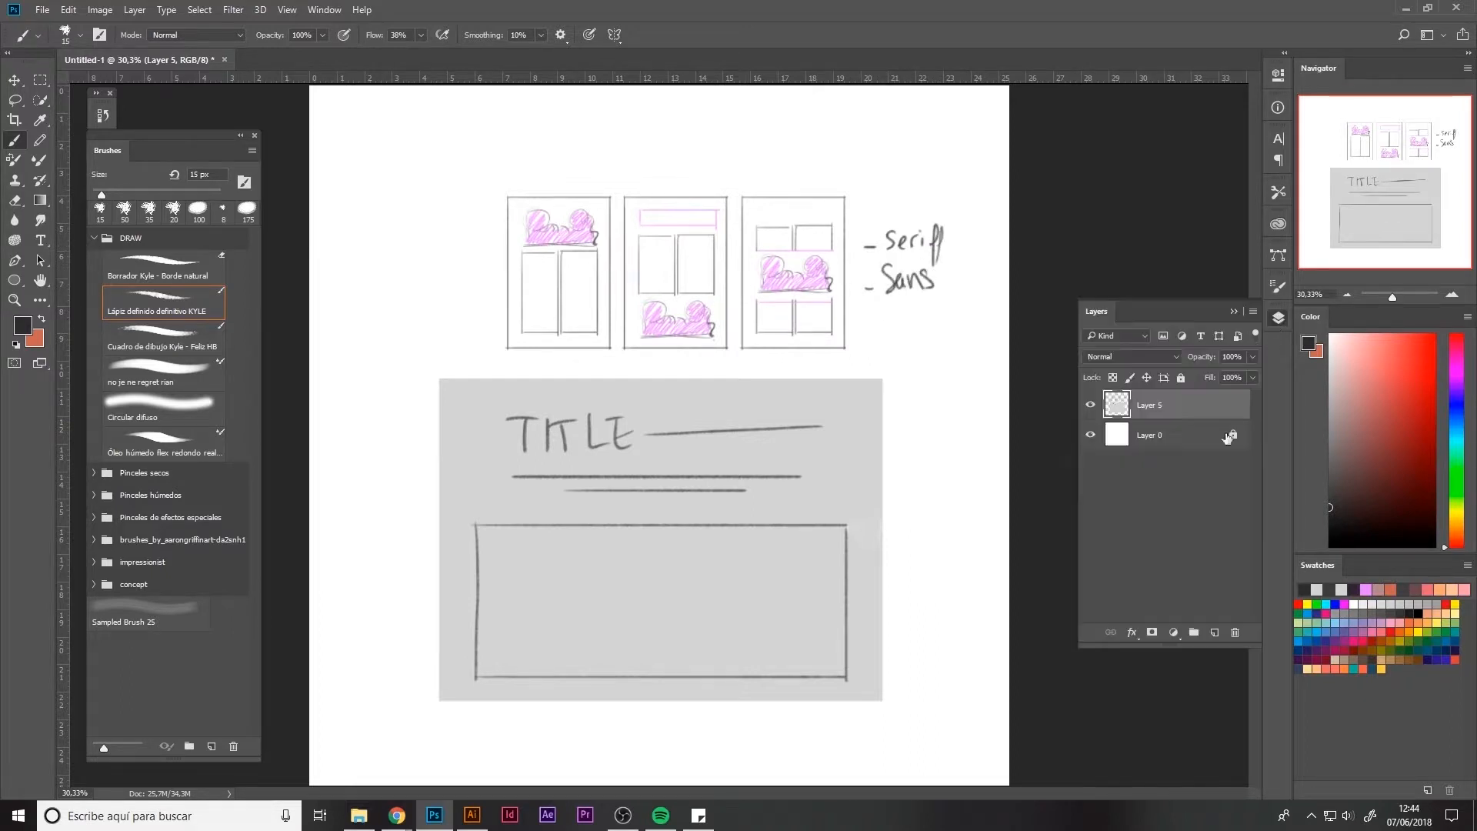
pyautogui.click(1236, 632)
pyautogui.click(1214, 633)
pyautogui.click(1277, 317)
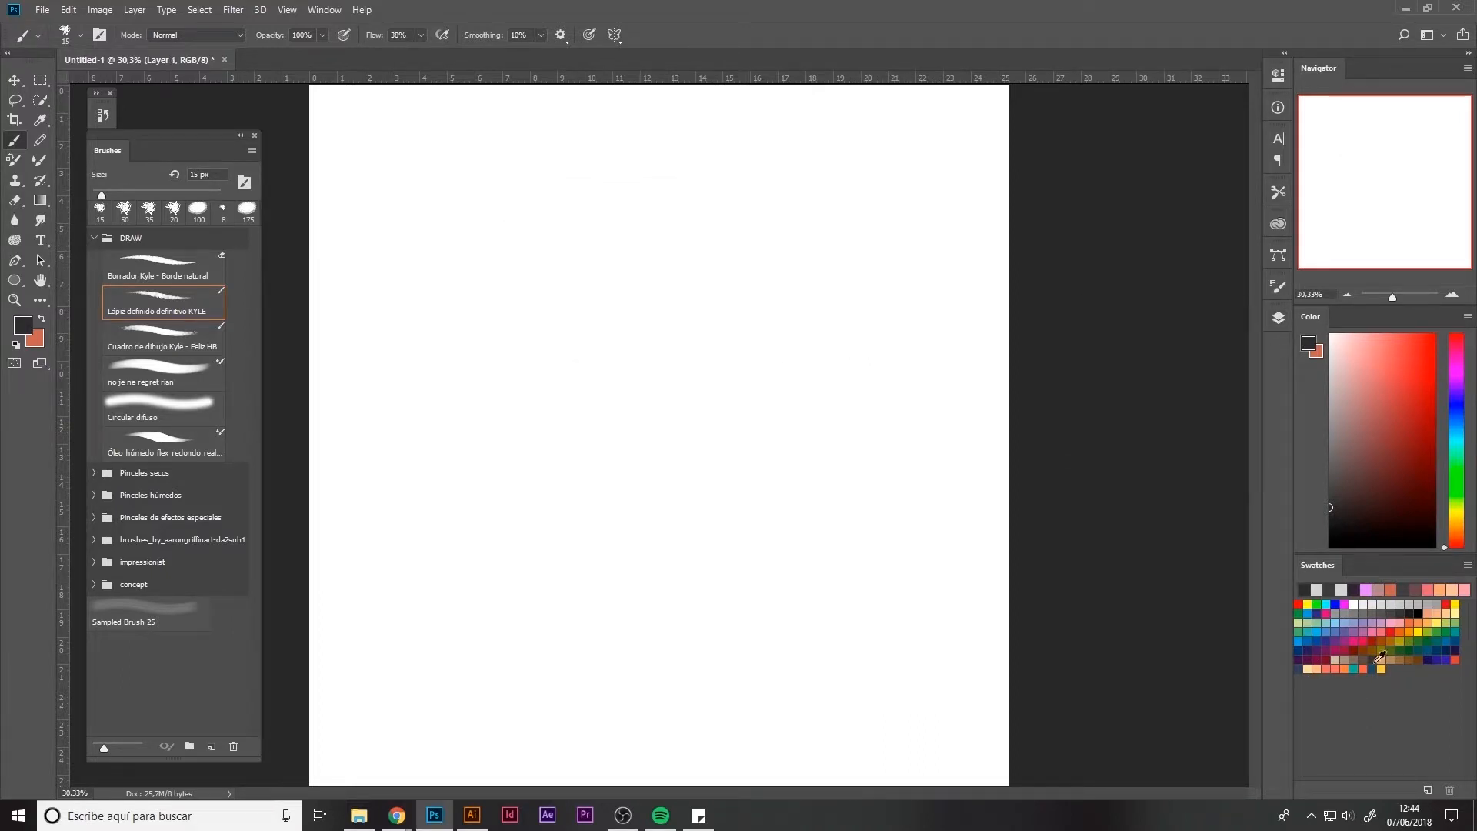
# Step: Paint a row of overlapping navy, light yellow, orange and coral dabs with the Cuadro de dibujo Kyle - Feliz HB brush
pyautogui.click(1300, 663)
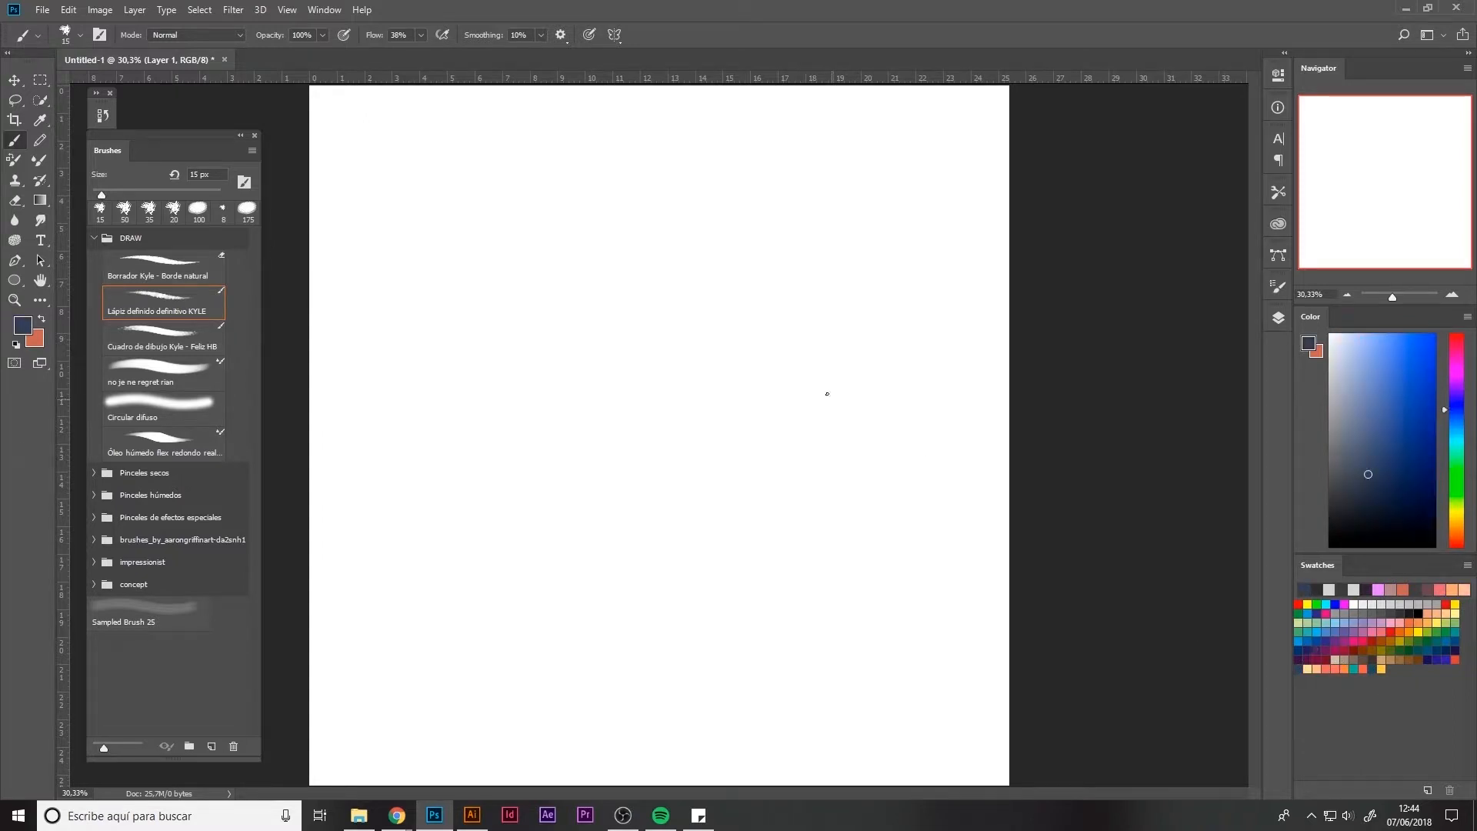
pyautogui.click(185, 343)
pyautogui.moveTo(465, 329); pyautogui.dragTo(451, 350)
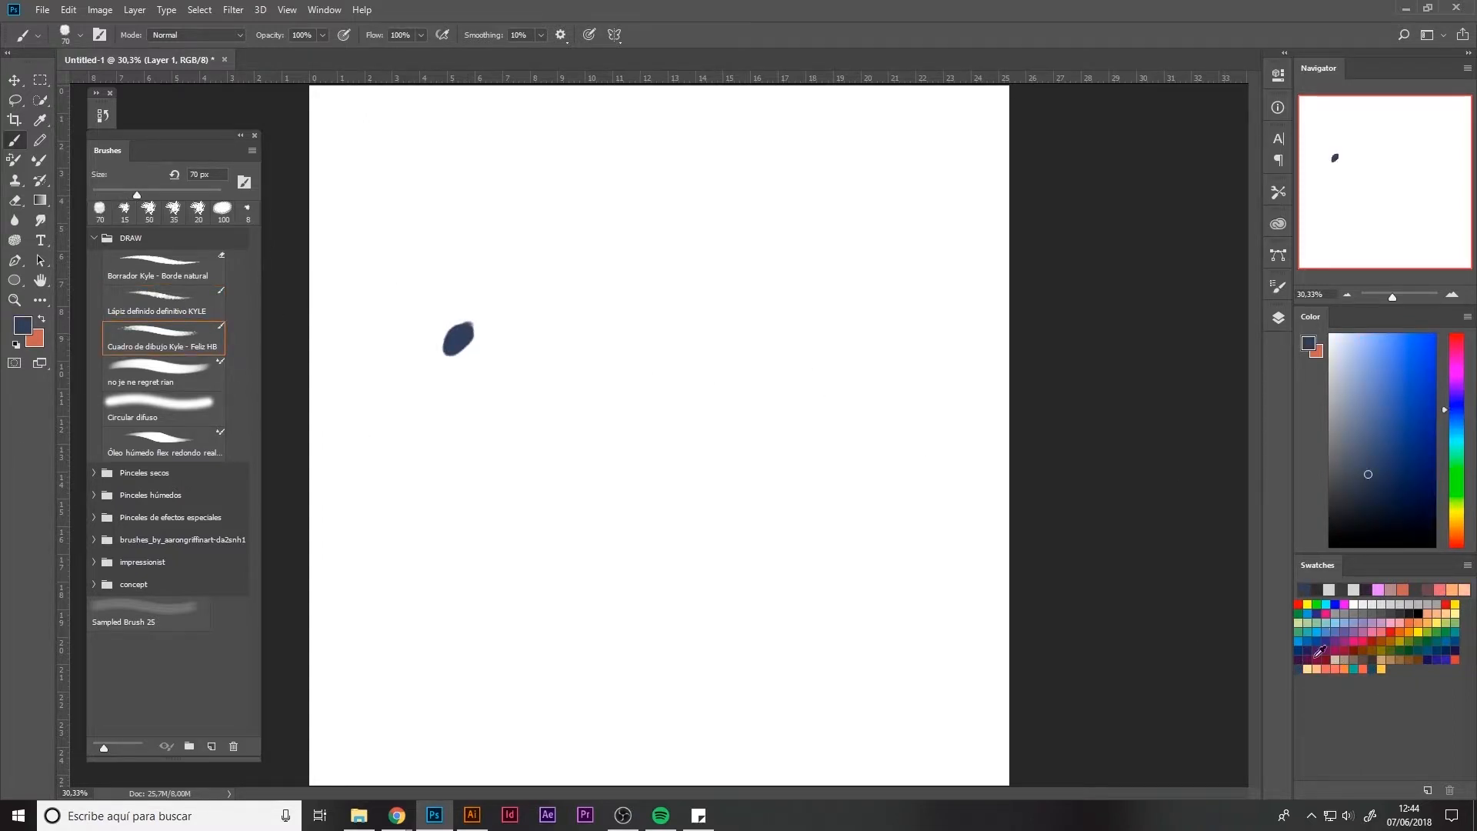
pyautogui.click(1317, 681)
pyautogui.click(911, 307)
pyautogui.click(1334, 668)
pyautogui.click(1307, 669)
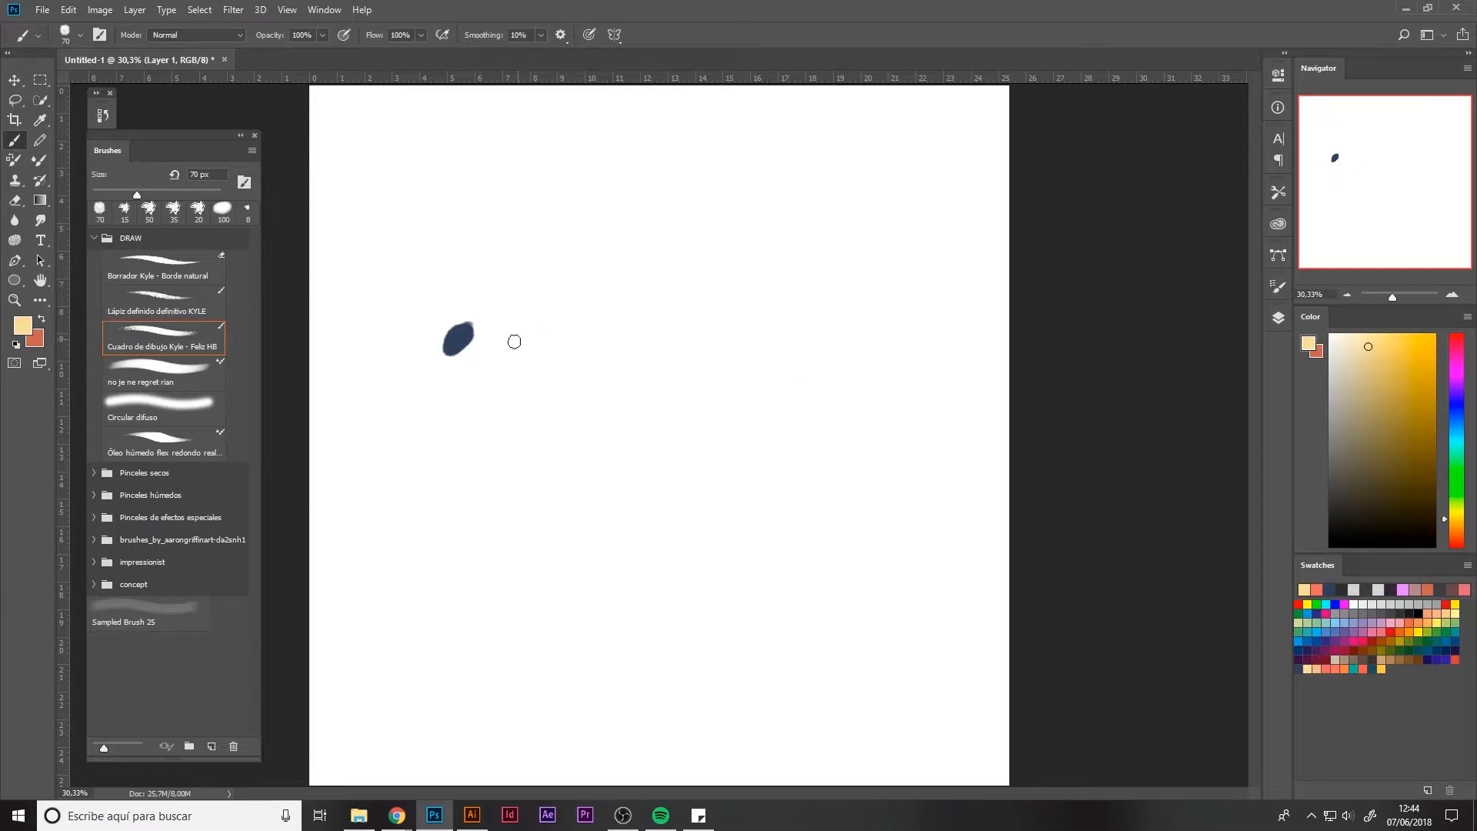
pyautogui.moveTo(479, 334)
pyautogui.mouseDown()
pyautogui.moveTo(476, 350)
pyautogui.moveTo(548, 353)
pyautogui.mouseUp()
pyautogui.click(1316, 668)
pyautogui.click(1325, 668)
pyautogui.click(1337, 669)
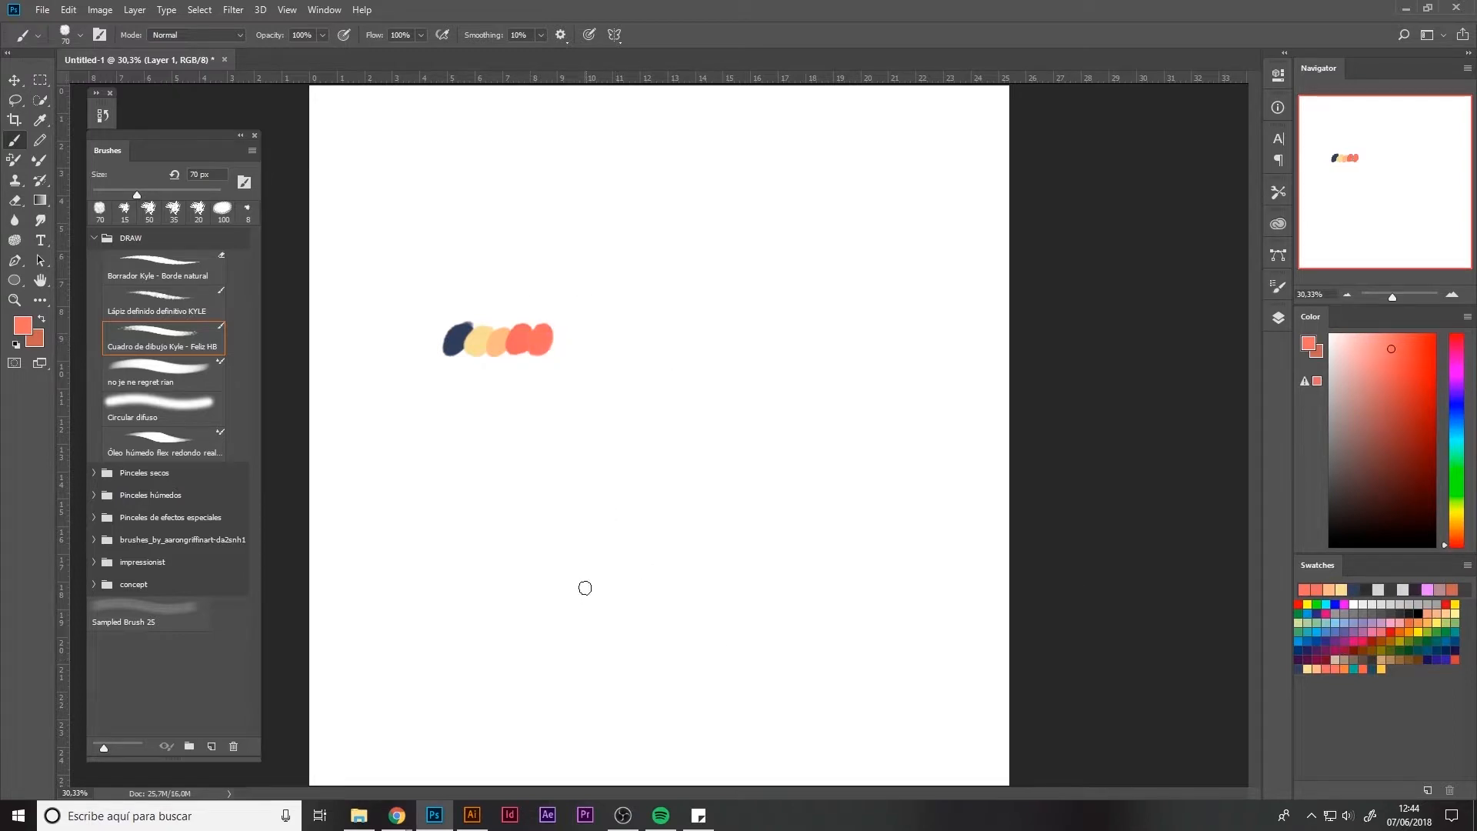
# Step: Draw an upright page frame right of the colour dabs in dark grey at 10 px and erase its corner overshoots
pyautogui.press('[')
pyautogui.press('[')
pyautogui.press('[')
pyautogui.press('[')
pyautogui.moveTo(1346, 476); pyautogui.dragTo(1235, 493)
pyautogui.press('[')
pyautogui.press('[')
pyautogui.press('[')
pyautogui.press('[')
pyautogui.press('[')
pyautogui.press('[')
pyautogui.moveTo(649, 321)
pyautogui.mouseDown()
pyautogui.moveTo(649, 489)
pyautogui.moveTo(759, 319)
pyautogui.moveTo(759, 489)
pyautogui.mouseUp()
pyautogui.moveTo(649, 489); pyautogui.dragTo(759, 489)
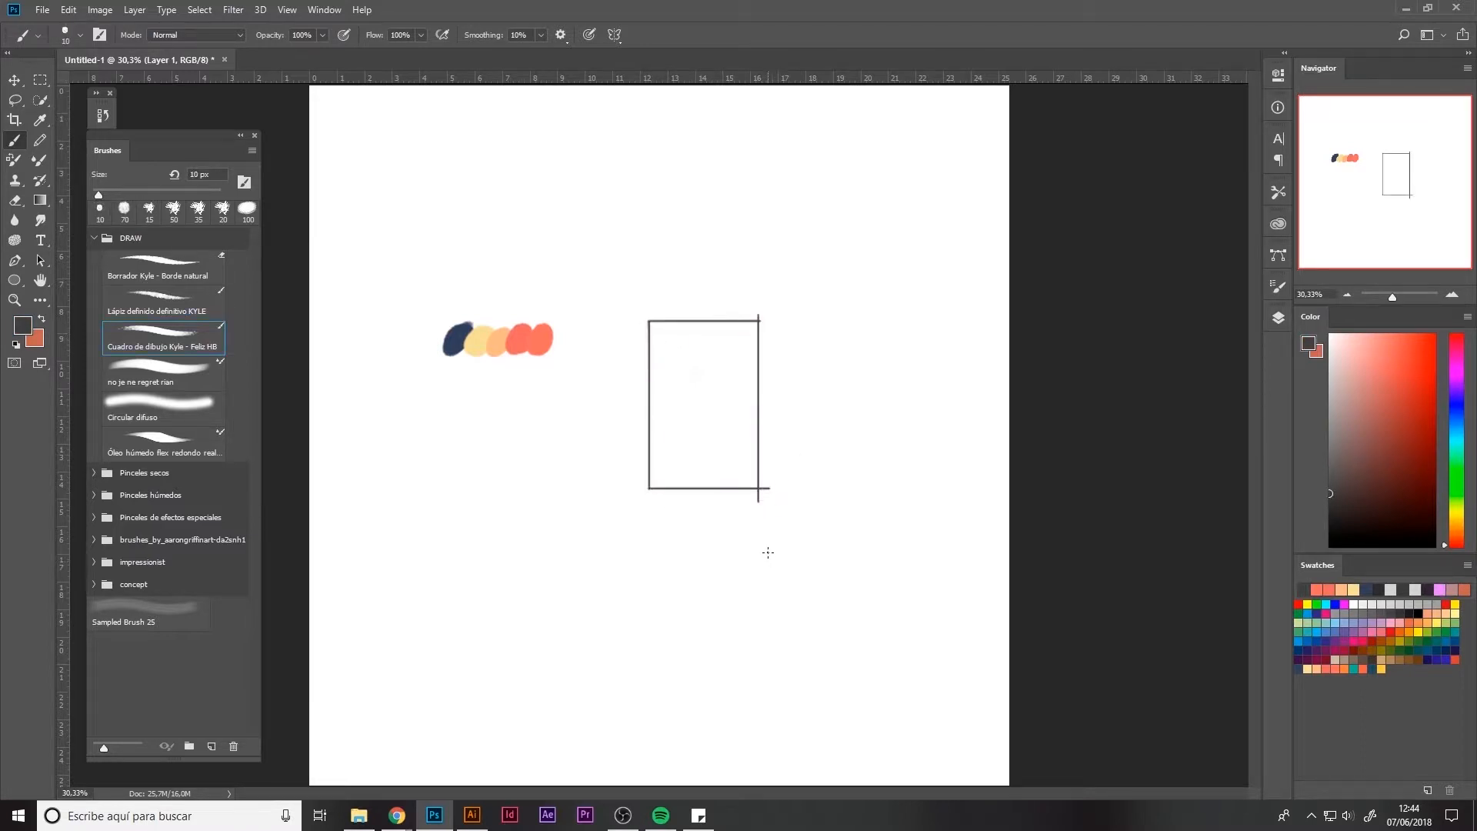
pyautogui.press('e')
# Step: Add two heading lines and an illustration box to the page, with arrows to handwritten labels "HEADER", "SubHeader" and "Illustration"
pyautogui.press('b')
pyautogui.moveTo(660, 336)
pyautogui.mouseDown()
pyautogui.moveTo(748, 336)
pyautogui.moveTo(901, 269)
pyautogui.moveTo(726, 347)
pyautogui.moveTo(863, 321)
pyautogui.moveTo(923, 306)
pyautogui.moveTo(958, 269)
pyautogui.mouseUp()
pyautogui.press('e')
pyautogui.press('b')
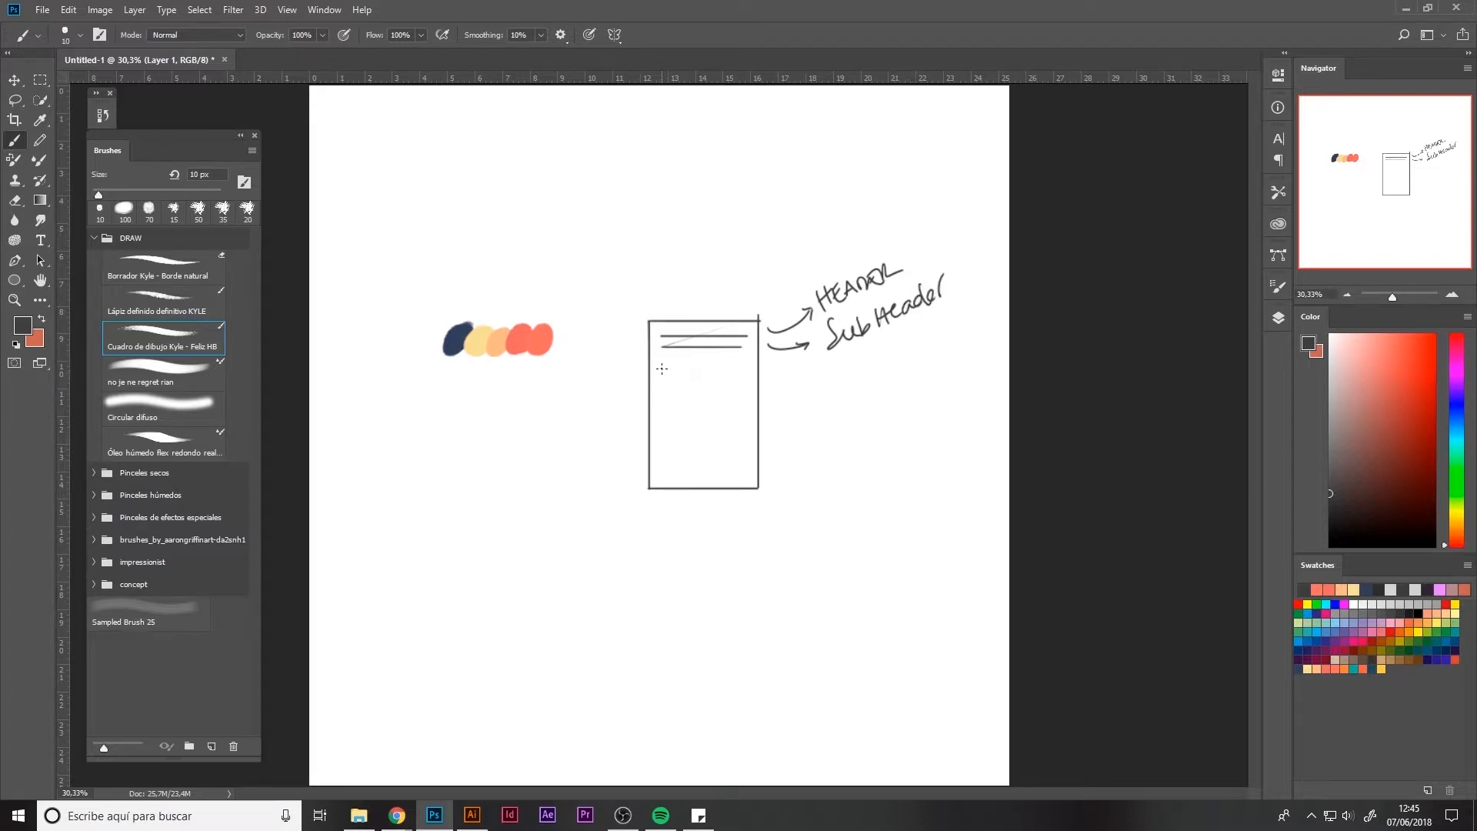
pyautogui.moveTo(661, 368)
pyautogui.mouseDown()
pyautogui.moveTo(661, 398)
pyautogui.moveTo(742, 397)
pyautogui.moveTo(736, 360)
pyautogui.moveTo(740, 395)
pyautogui.moveTo(838, 373)
pyautogui.moveTo(853, 384)
pyautogui.moveTo(955, 337)
pyautogui.mouseUp()
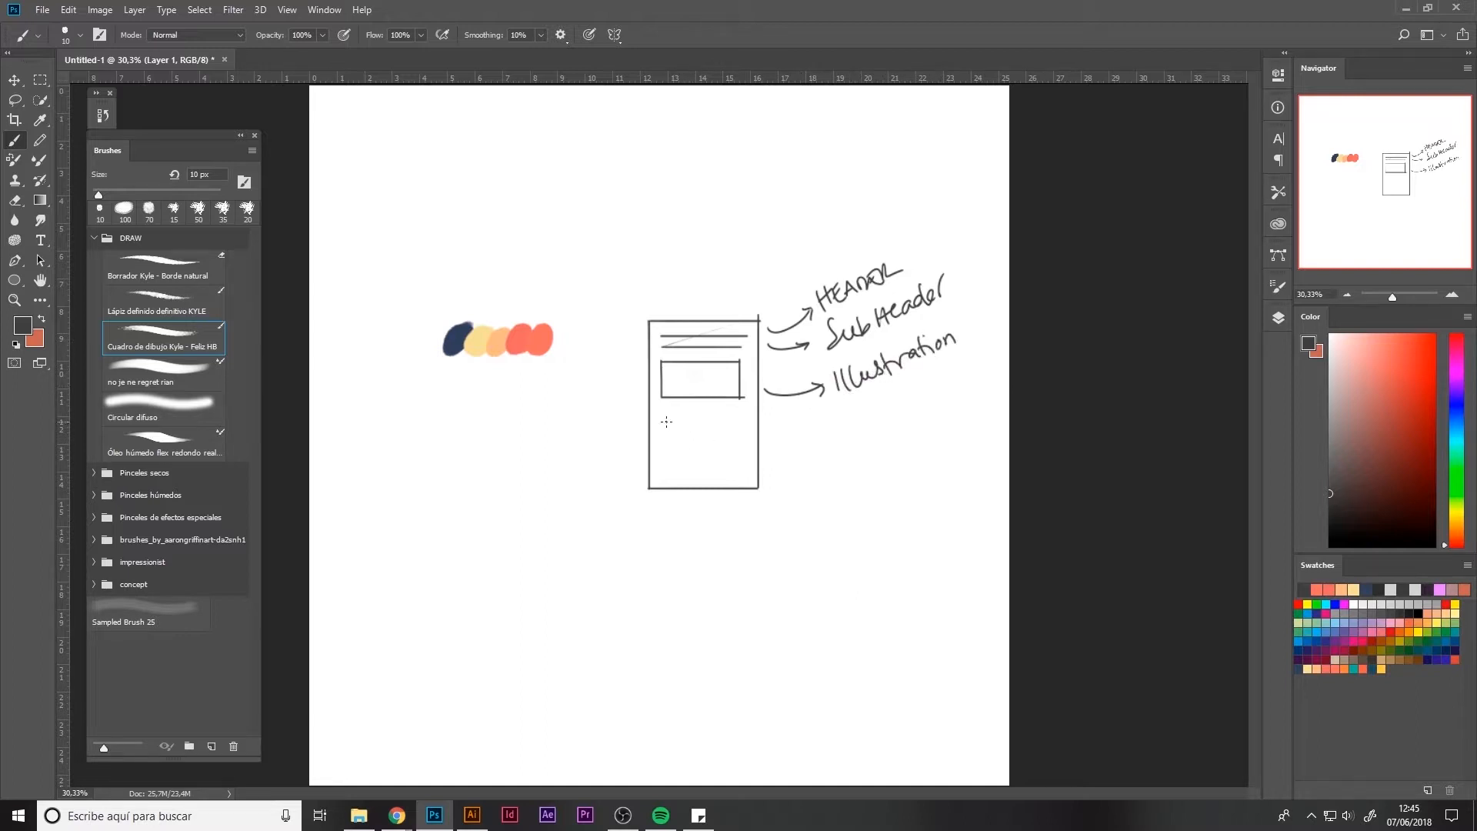
# Step: Draw a text box in the lower part of the page with an arrow to the handwritten label "Text"
pyautogui.moveTo(664, 410); pyautogui.dragTo(668, 473)
pyautogui.hotkey('ctrl', 'z')
pyautogui.moveTo(663, 410); pyautogui.dragTo(665, 465)
pyautogui.moveTo(663, 413)
pyautogui.mouseDown()
pyautogui.moveTo(740, 411)
pyautogui.moveTo(740, 469)
pyautogui.moveTo(815, 442)
pyautogui.moveTo(828, 418)
pyautogui.mouseUp()
pyautogui.moveTo(820, 420)
pyautogui.mouseDown()
pyautogui.moveTo(818, 439)
pyautogui.moveTo(842, 431)
pyautogui.mouseUp()
pyautogui.moveTo(845, 422); pyautogui.dragTo(863, 427)
pyautogui.moveTo(855, 418); pyautogui.dragTo(875, 415)
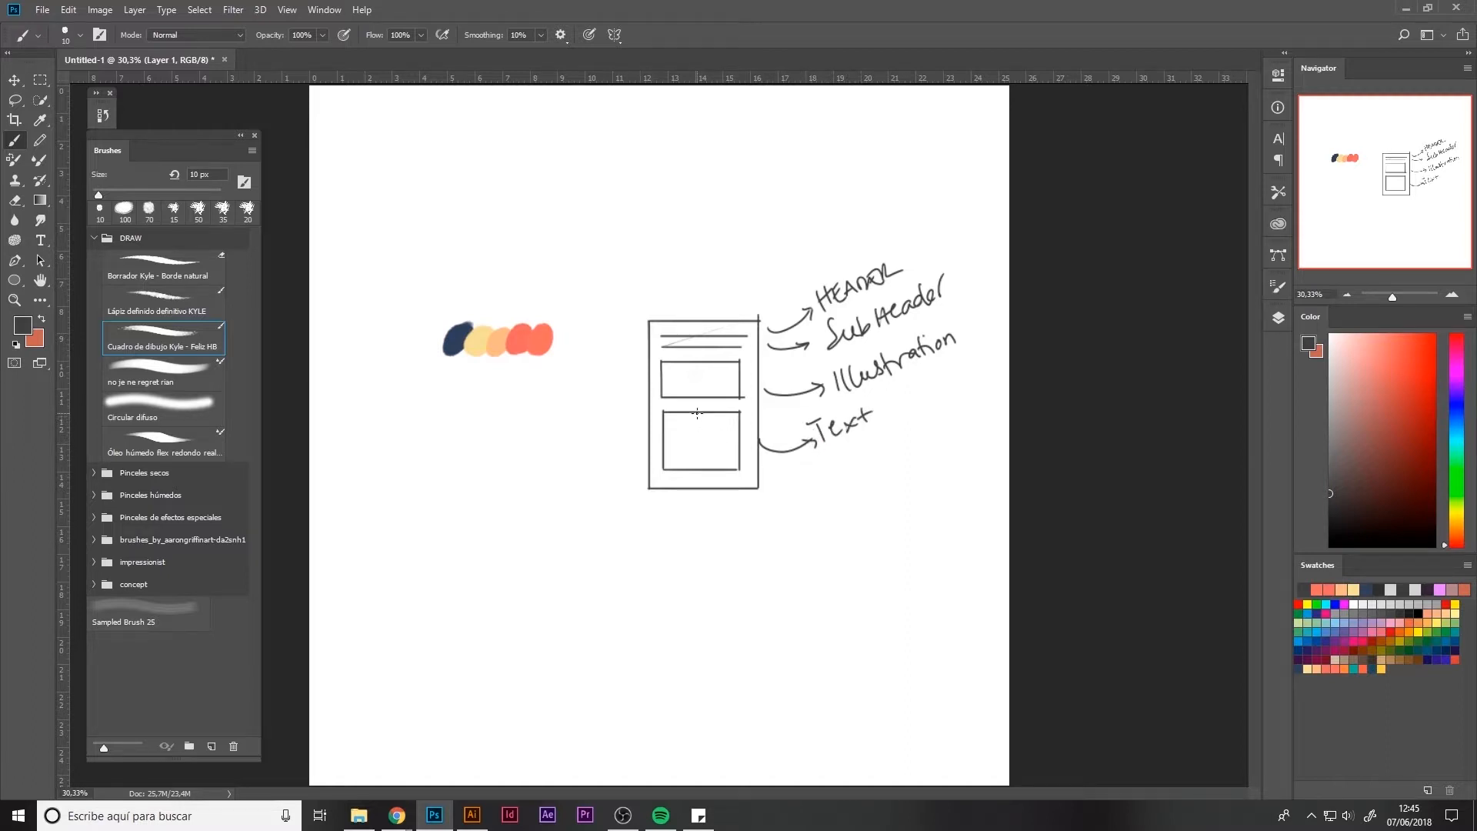
# Step: Split the page's text box into two columns by erasing a narrow central gap at 20 px, and add a dot below
pyautogui.moveTo(697, 413); pyautogui.dragTo(703, 469)
pyautogui.press('e')
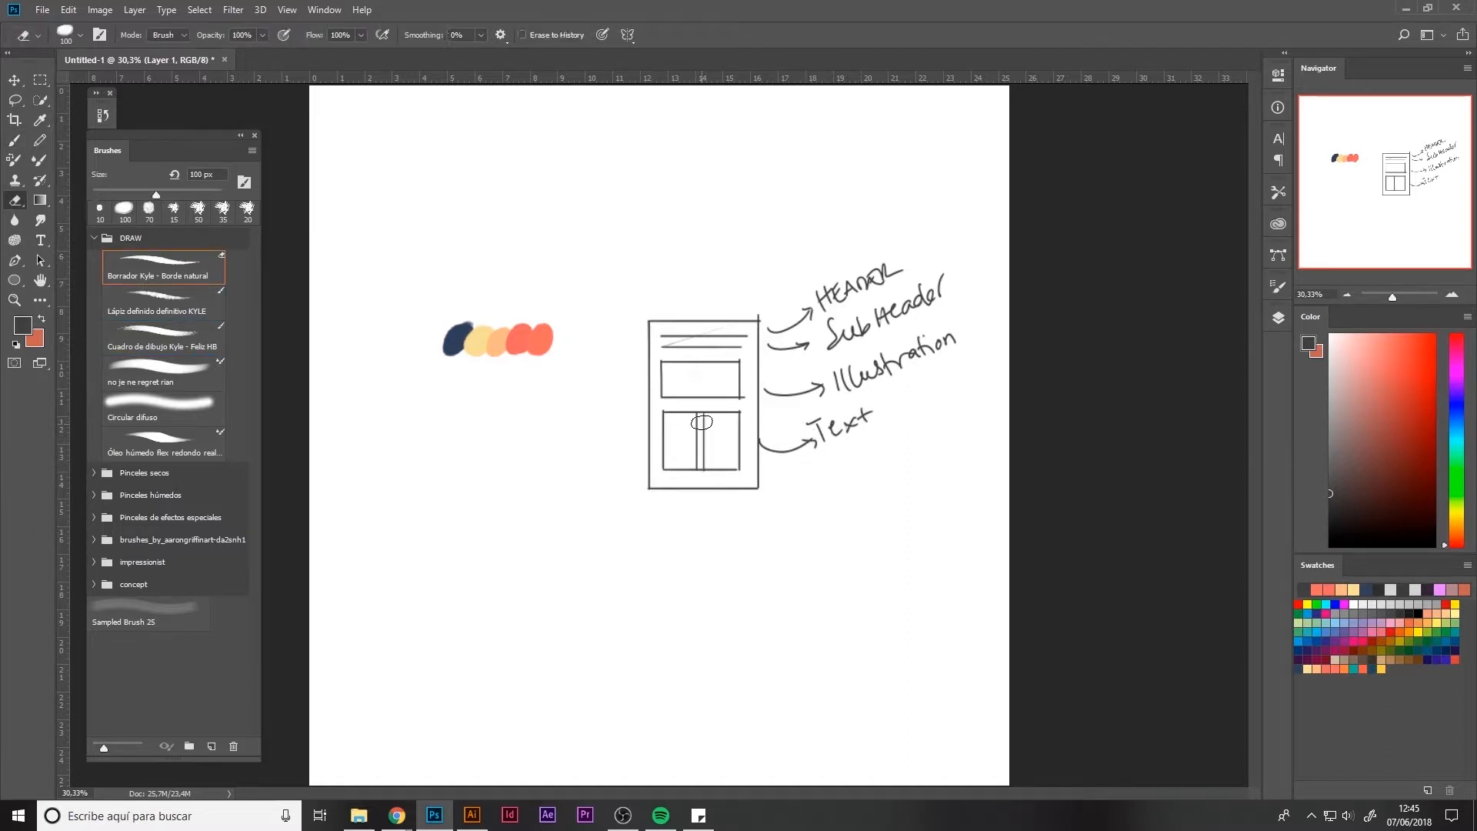
pyautogui.press('[')
pyautogui.press('[')
pyautogui.press('[')
pyautogui.moveTo(699, 414); pyautogui.dragTo(700, 470)
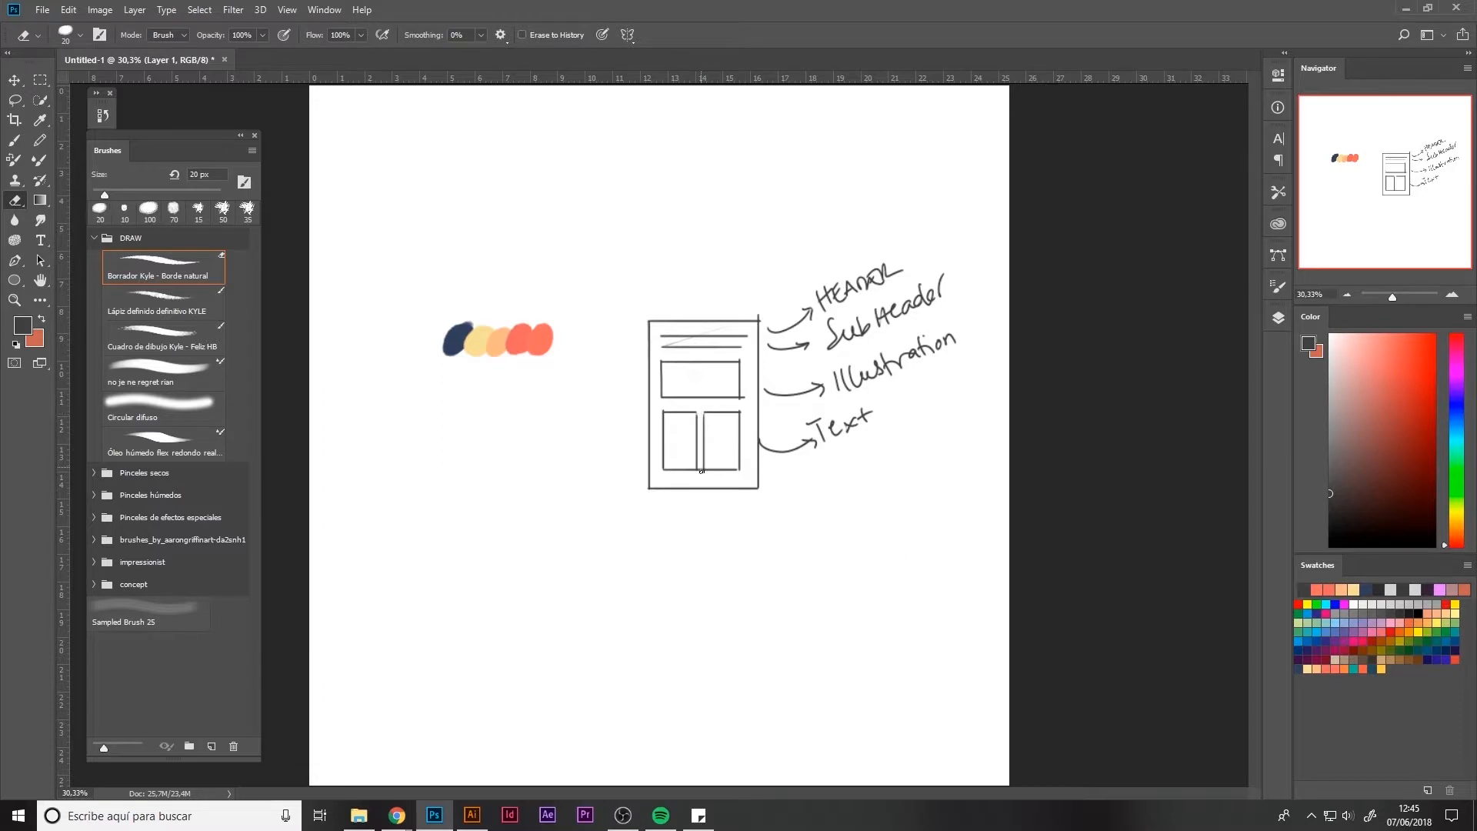
pyautogui.press('b')
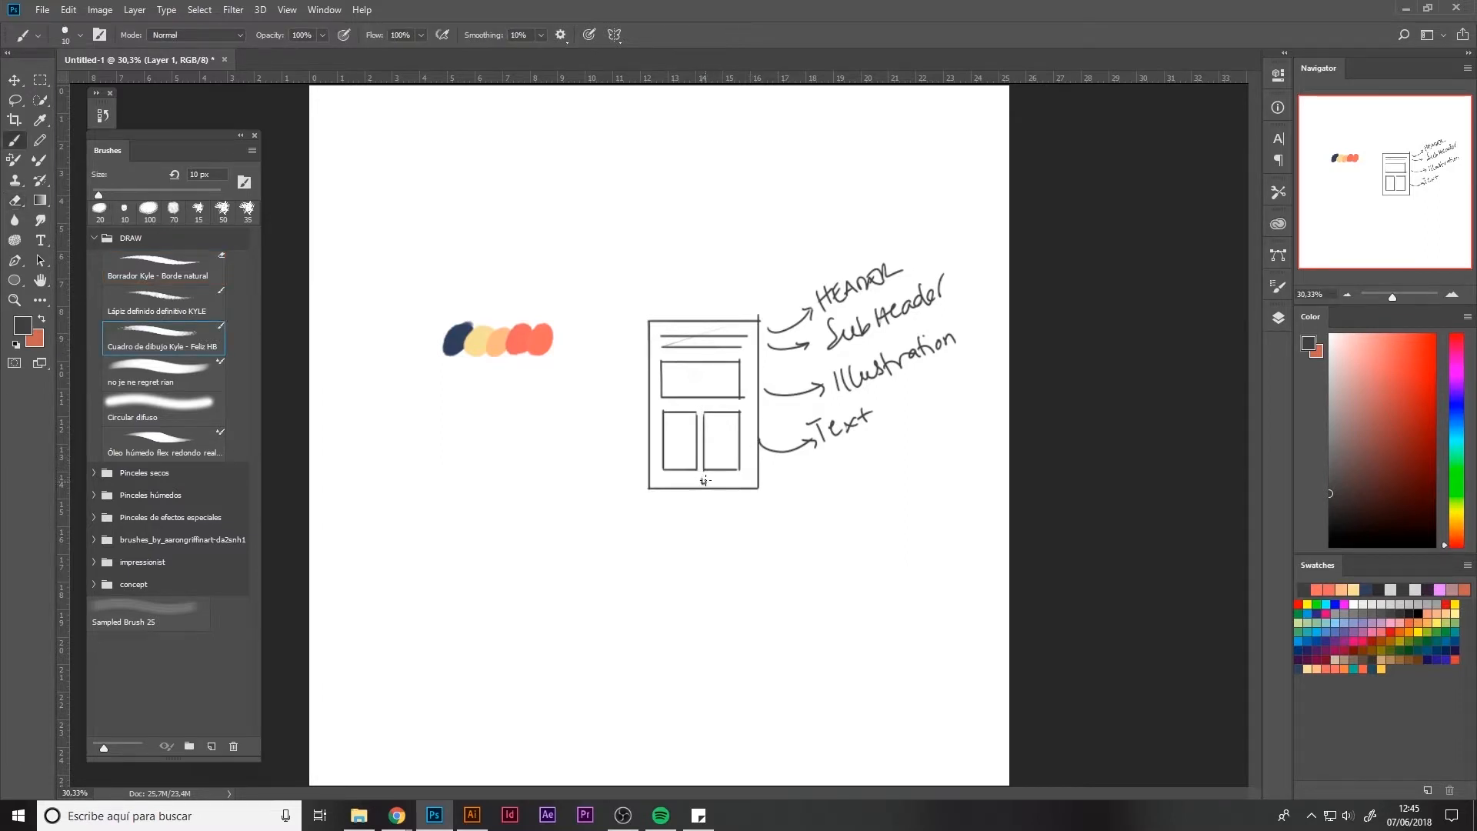
pyautogui.click(705, 481)
# Step: Scale the labelled page diagram to about 67% and move it to the upper-left corner of the canvas
pyautogui.press('m')
pyautogui.moveTo(604, 237)
pyautogui.mouseDown()
pyautogui.moveTo(966, 539)
pyautogui.moveTo(853, 443)
pyautogui.mouseUp()
pyautogui.hotkey('ctrl', 't')
pyautogui.moveTo(739, 311); pyautogui.dragTo(475, 176)
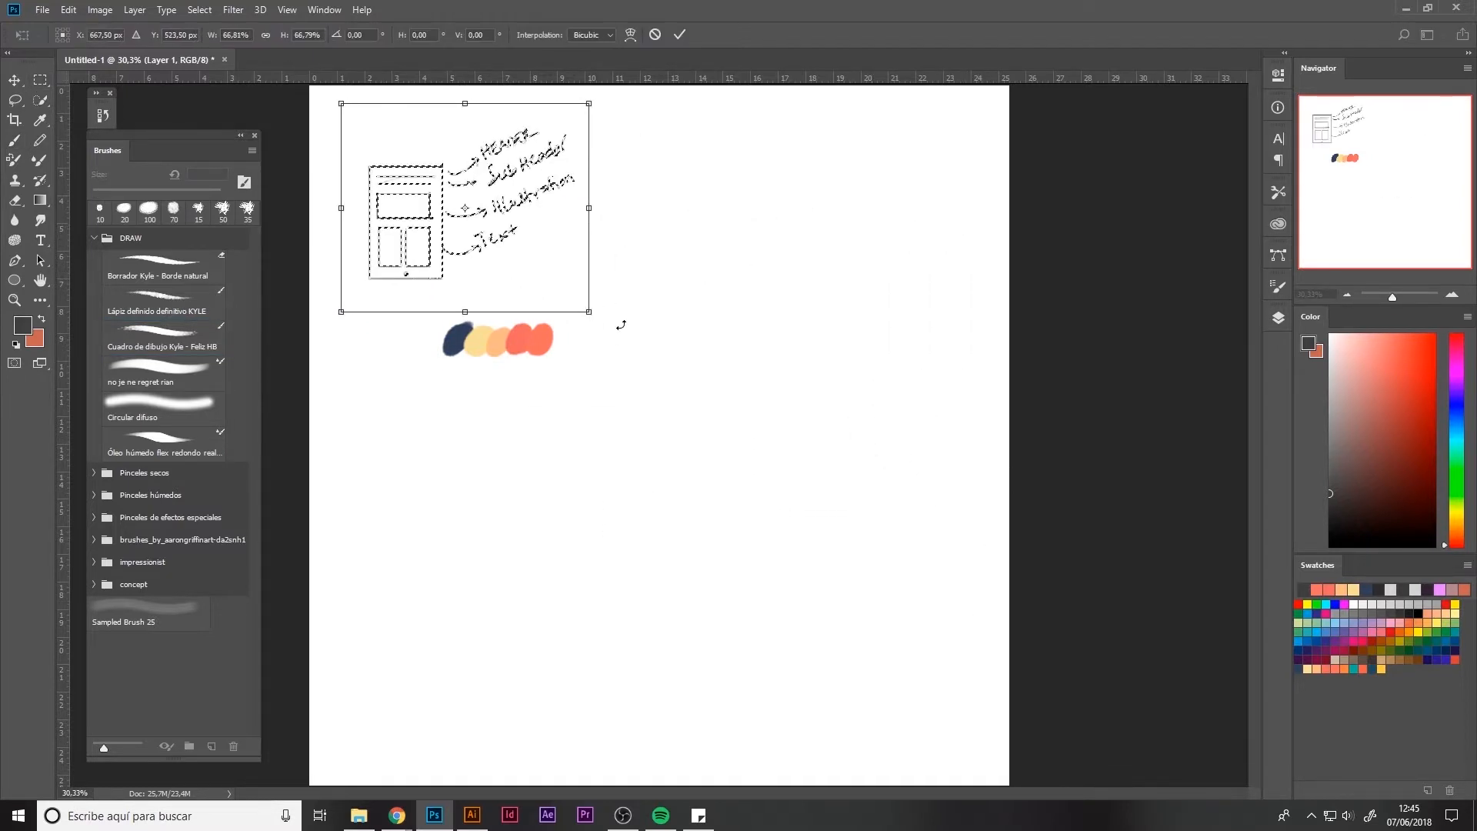
pyautogui.press('Return')
# Step: Shrink the row of colour dabs slightly and place it directly below the page diagram
pyautogui.moveTo(586, 375); pyautogui.dragTo(421, 311)
pyautogui.hotkey('ctrl', 't')
pyautogui.moveTo(507, 338); pyautogui.dragTo(428, 320)
pyautogui.press('Return')
# Step: Handwrite "COFFEE" in the upper middle of the canvas, right of the page diagram
pyautogui.press('b')
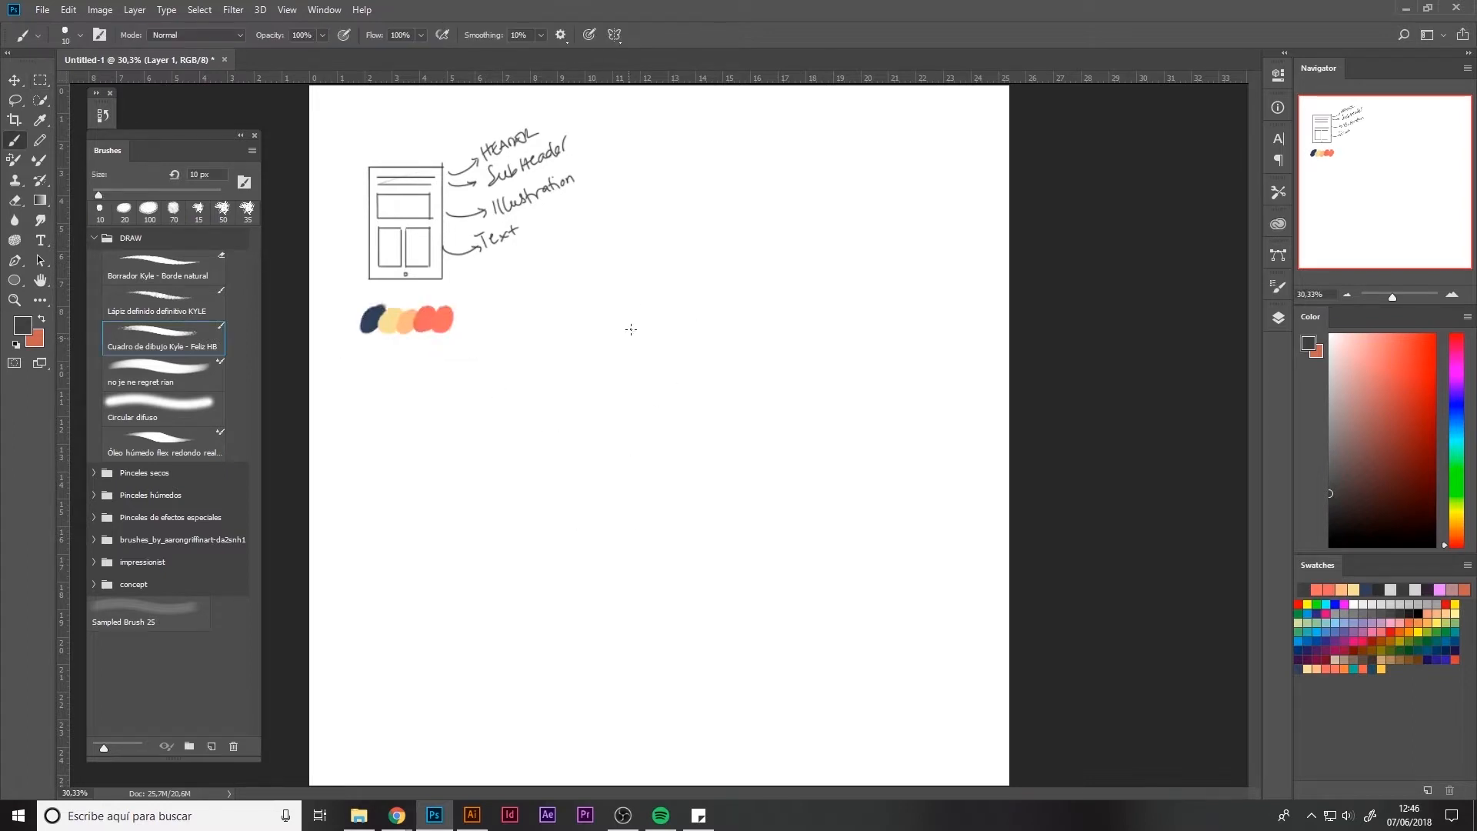
pyautogui.moveTo(673, 177)
pyautogui.mouseDown()
pyautogui.moveTo(683, 192)
pyautogui.moveTo(691, 181)
pyautogui.mouseUp()
pyautogui.moveTo(702, 183)
pyautogui.mouseDown()
pyautogui.moveTo(713, 183)
pyautogui.moveTo(704, 195)
pyautogui.mouseUp()
pyautogui.hotkey('ctrl', 'z')
pyautogui.moveTo(698, 185); pyautogui.dragTo(716, 192)
pyautogui.moveTo(711, 179); pyautogui.dragTo(740, 190)
pyautogui.moveTo(726, 183); pyautogui.dragTo(738, 182)
pyautogui.moveTo(745, 173); pyautogui.dragTo(755, 180)
pyautogui.moveTo(744, 173); pyautogui.dragTo(760, 170)
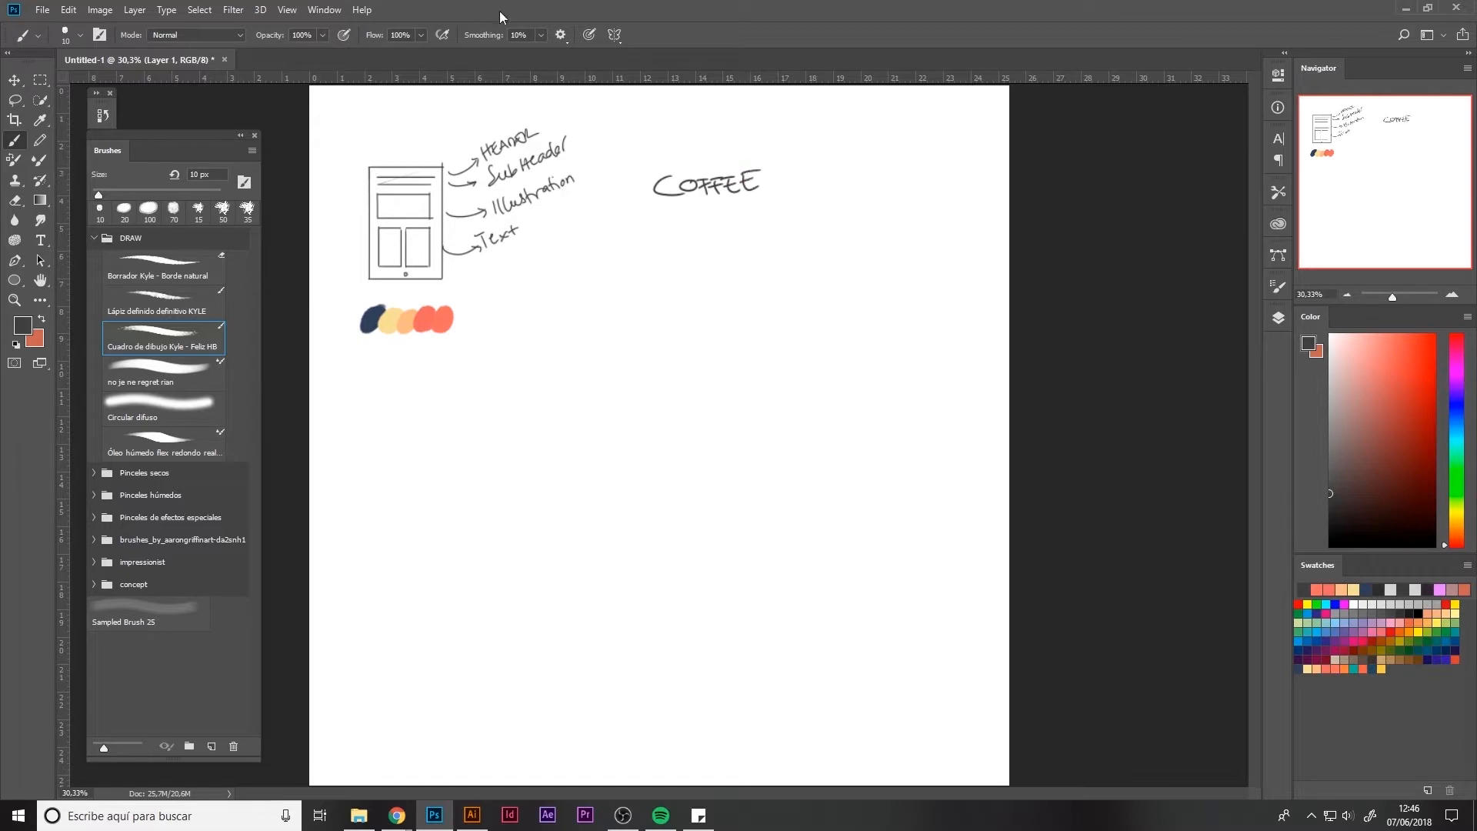
# Step: Frame the word "COFFEE" with a rectangle in a thicker brush line and tidy its corners
pyautogui.press(']')
pyautogui.press(']')
pyautogui.moveTo(645, 168)
pyautogui.mouseDown()
pyautogui.moveTo(650, 231)
pyautogui.moveTo(643, 216)
pyautogui.moveTo(785, 213)
pyautogui.moveTo(792, 164)
pyautogui.moveTo(785, 221)
pyautogui.mouseUp()
pyautogui.hotkey('ctrl', 'z')
pyautogui.press('e')
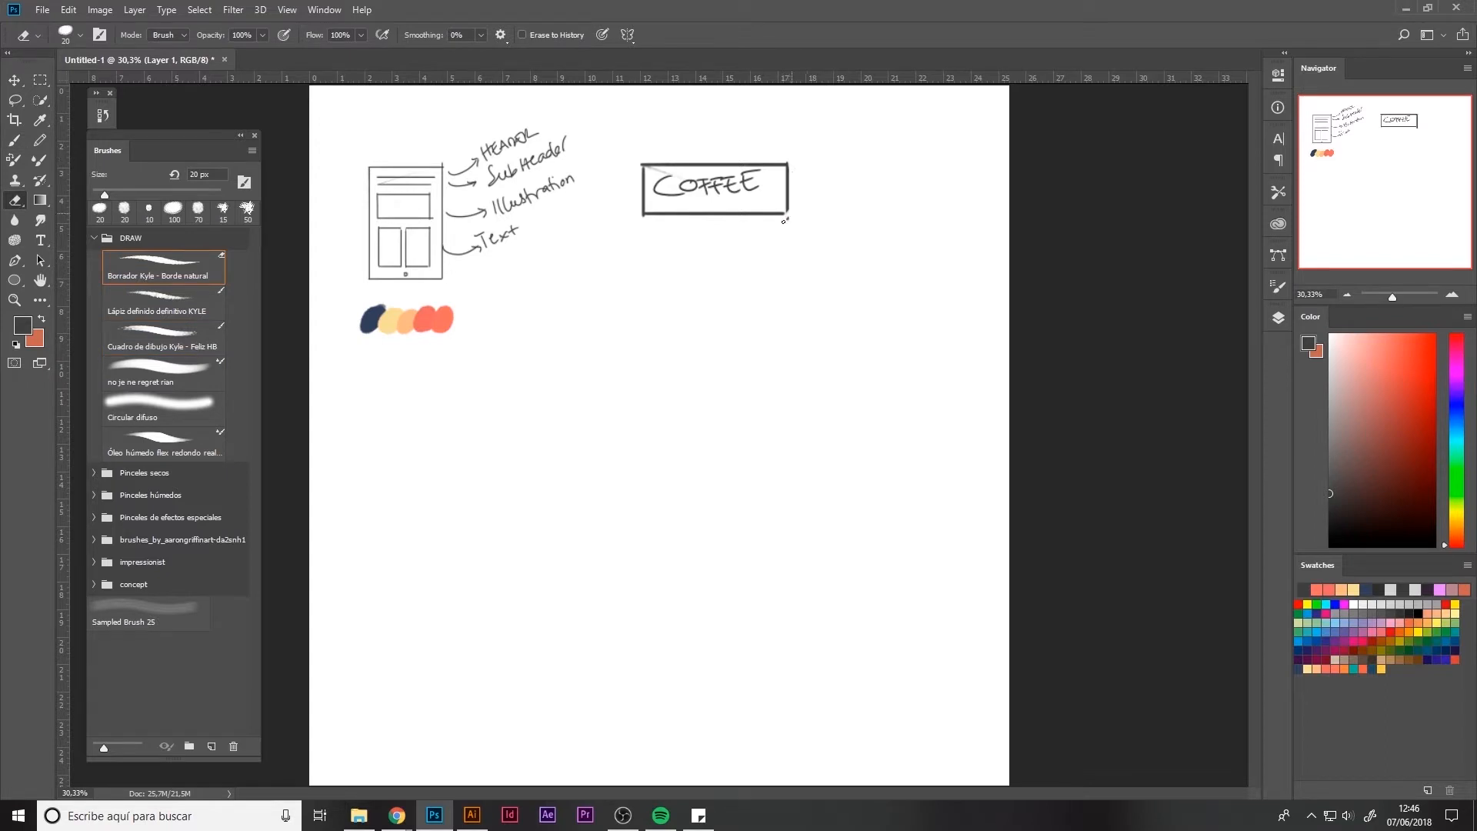
# Step: Draw arrows at 10 px from the bottom of the COFFEE box to the handwritten words "SOCIAL" and "RELAX"
pyautogui.press('b')
pyautogui.press('[')
pyautogui.moveTo(664, 219)
pyautogui.mouseDown()
pyautogui.moveTo(706, 263)
pyautogui.moveTo(738, 273)
pyautogui.mouseUp()
pyautogui.press('[')
pyautogui.moveTo(761, 256); pyautogui.dragTo(781, 273)
pyautogui.moveTo(785, 254)
pyautogui.mouseDown()
pyautogui.moveTo(786, 274)
pyautogui.moveTo(806, 272)
pyautogui.mouseUp()
pyautogui.moveTo(812, 251); pyautogui.dragTo(822, 261)
pyautogui.moveTo(656, 220)
pyautogui.mouseDown()
pyautogui.moveTo(658, 303)
pyautogui.moveTo(709, 343)
pyautogui.mouseUp()
pyautogui.moveTo(741, 308); pyautogui.dragTo(755, 330)
pyautogui.moveTo(772, 309)
pyautogui.mouseDown()
pyautogui.moveTo(763, 328)
pyautogui.moveTo(806, 322)
pyautogui.mouseUp()
pyautogui.moveTo(827, 300)
pyautogui.mouseDown()
pyautogui.moveTo(817, 323)
pyautogui.moveTo(828, 317)
pyautogui.mouseUp()
# Step: Add the handwritten branches "BOOKS" to the right of the COFFEE box and "RAIN" above it, with arrows
pyautogui.moveTo(788, 197); pyautogui.dragTo(833, 194)
pyautogui.moveTo(819, 188); pyautogui.dragTo(844, 206)
pyautogui.moveTo(844, 184)
pyautogui.mouseDown()
pyautogui.moveTo(846, 203)
pyautogui.moveTo(856, 187)
pyautogui.mouseUp()
pyautogui.moveTo(876, 184); pyautogui.dragTo(899, 198)
pyautogui.moveTo(915, 182); pyautogui.dragTo(924, 196)
pyautogui.moveTo(656, 163); pyautogui.dragTo(702, 143)
pyautogui.moveTo(693, 137); pyautogui.dragTo(692, 152)
pyautogui.moveTo(709, 135); pyautogui.dragTo(719, 148)
# Step: Add two more arrows from the COFFEE box's right side to the handwritten words "NIGHT" and "MUSIC"
pyautogui.moveTo(722, 148)
pyautogui.mouseDown()
pyautogui.moveTo(778, 123)
pyautogui.moveTo(826, 167)
pyautogui.mouseUp()
pyautogui.moveTo(834, 162); pyautogui.dragTo(869, 155)
pyautogui.moveTo(879, 141); pyautogui.dragTo(890, 154)
pyautogui.moveTo(904, 139); pyautogui.dragTo(904, 151)
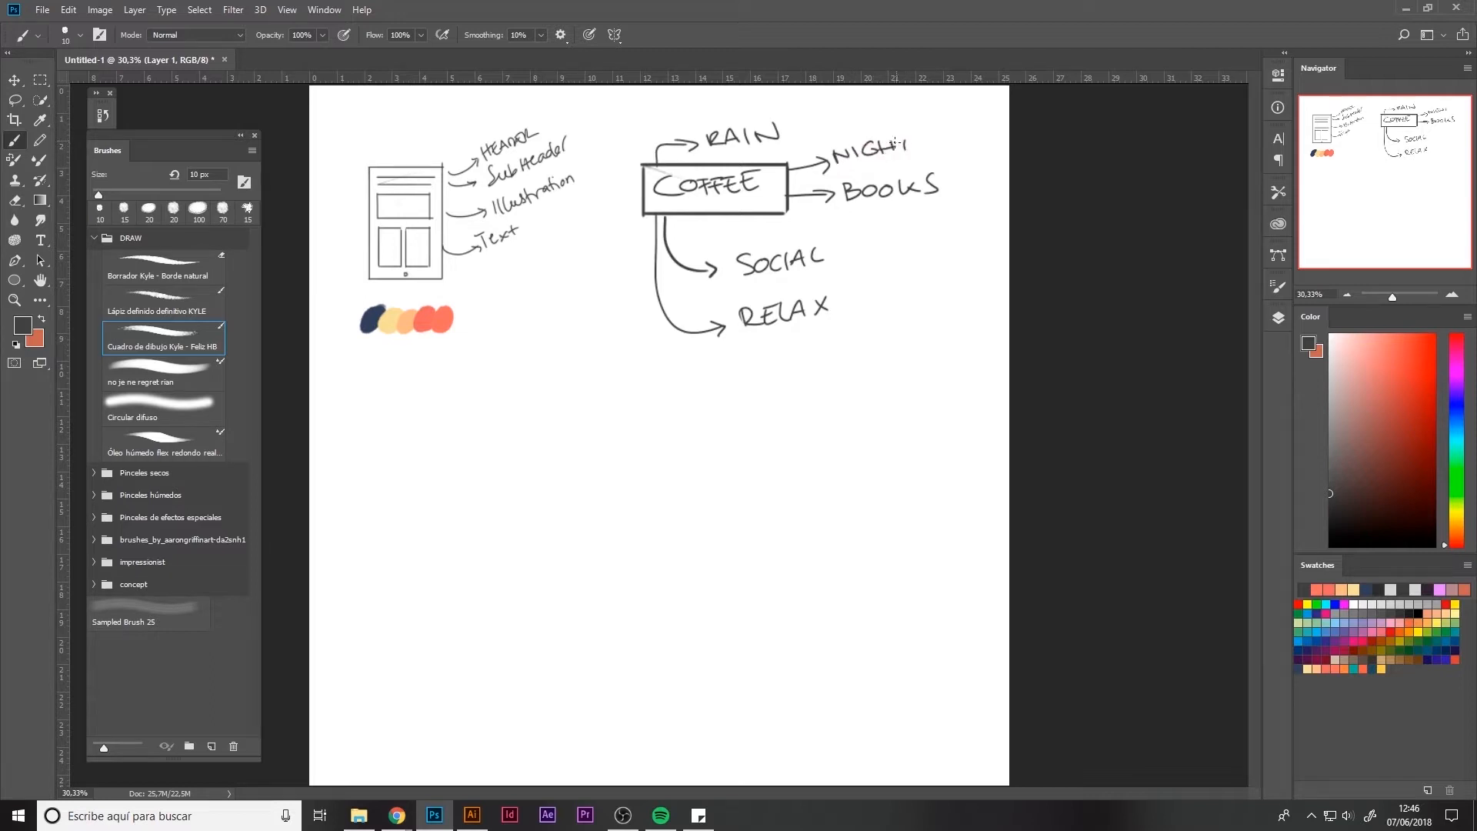
pyautogui.moveTo(779, 216); pyautogui.dragTo(838, 235)
pyautogui.moveTo(857, 232); pyautogui.dragTo(902, 222)
pyautogui.moveTo(915, 217)
pyautogui.mouseDown()
pyautogui.moveTo(908, 231)
pyautogui.moveTo(923, 229)
pyautogui.mouseUp()
pyautogui.moveTo(942, 218)
pyautogui.mouseDown()
pyautogui.moveTo(933, 228)
pyautogui.moveTo(948, 231)
pyautogui.mouseUp()
# Step: Draw a long curved arrow down from the COFFEE box's lower-left corner to the handwritten word "CHILL"
pyautogui.moveTo(645, 216); pyautogui.dragTo(613, 321)
pyautogui.moveTo(602, 312); pyautogui.dragTo(613, 322)
pyautogui.moveTo(610, 338); pyautogui.dragTo(616, 354)
pyautogui.moveTo(628, 337); pyautogui.dragTo(627, 352)
pyautogui.moveTo(627, 345); pyautogui.dragTo(634, 354)
pyautogui.moveTo(640, 336); pyautogui.dragTo(669, 354)
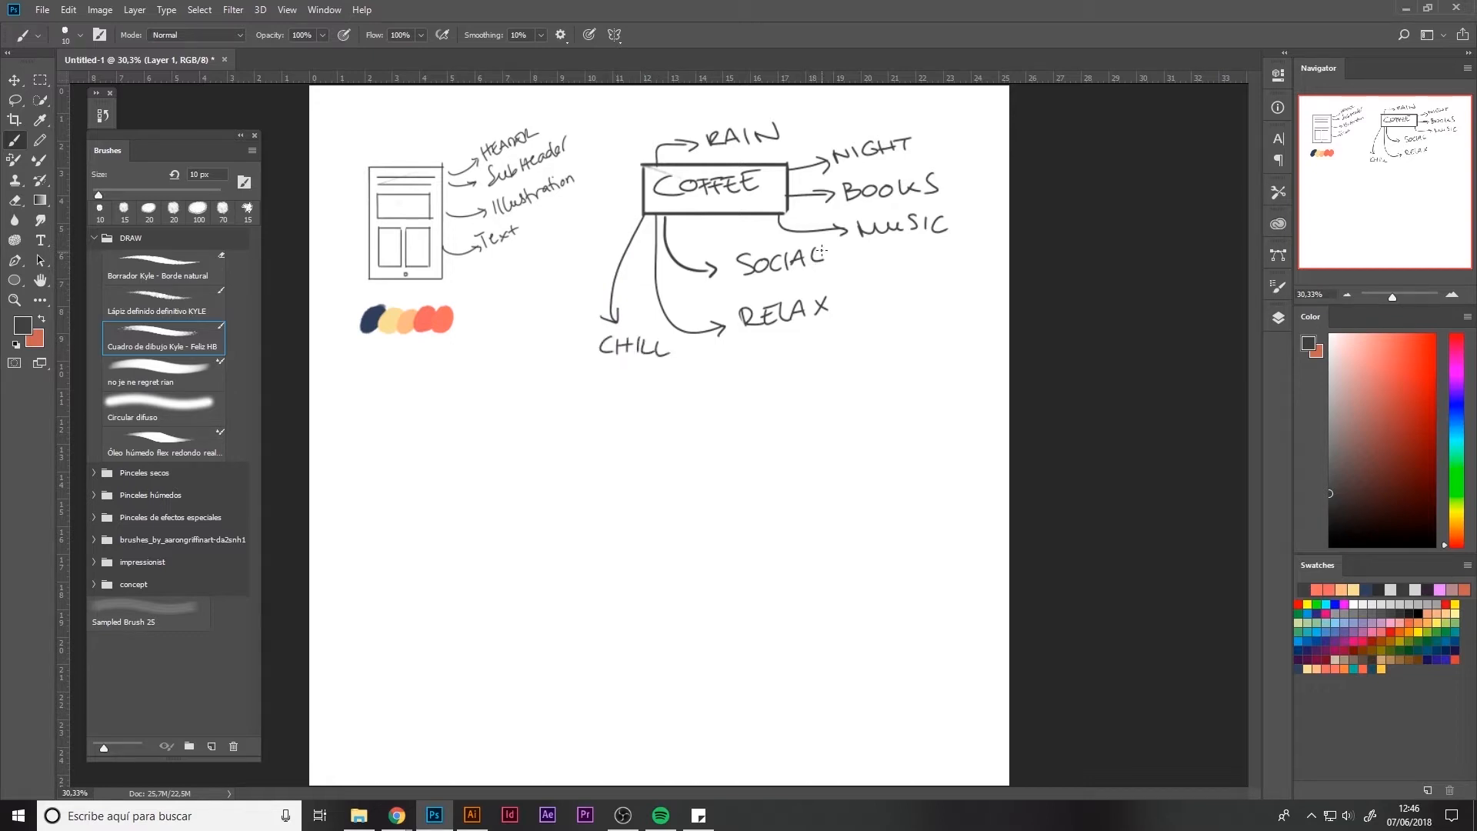
# Step: Draw a curved arrow down and left from the COFFEE box to the handwritten word "FRIENDS"
pyautogui.moveTo(643, 210); pyautogui.dragTo(574, 271)
pyautogui.moveTo(569, 255); pyautogui.dragTo(574, 271)
pyautogui.moveTo(520, 297); pyautogui.dragTo(521, 315)
pyautogui.moveTo(520, 295)
pyautogui.mouseDown()
pyautogui.moveTo(539, 291)
pyautogui.moveTo(532, 302)
pyautogui.mouseUp()
pyautogui.moveTo(542, 314); pyautogui.dragTo(567, 299)
pyautogui.moveTo(572, 310); pyautogui.dragTo(586, 287)
pyautogui.moveTo(586, 286); pyautogui.dragTo(587, 301)
pyautogui.moveTo(606, 273); pyautogui.dragTo(593, 297)
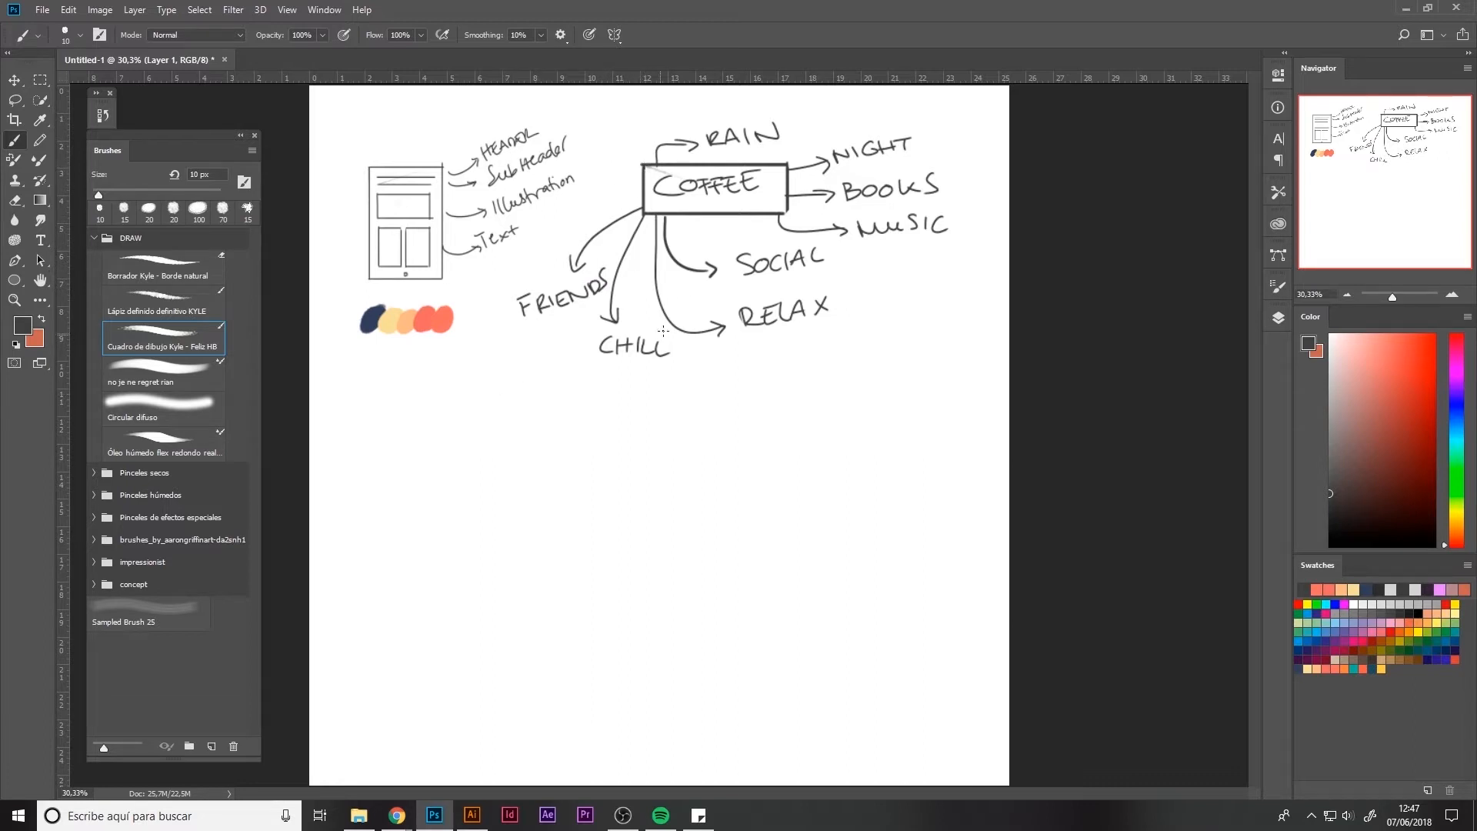
# Step: Add the branches "SWEET FOOD" and "CAT(?)" to the COFFEE box, and rule a horizontal divider below the mind map
pyautogui.moveTo(609, 168)
pyautogui.mouseDown()
pyautogui.moveTo(644, 182)
pyautogui.moveTo(615, 171)
pyautogui.moveTo(618, 141)
pyautogui.mouseUp()
pyautogui.moveTo(627, 135)
pyautogui.mouseDown()
pyautogui.moveTo(612, 117)
pyautogui.moveTo(646, 98)
pyautogui.mouseUp()
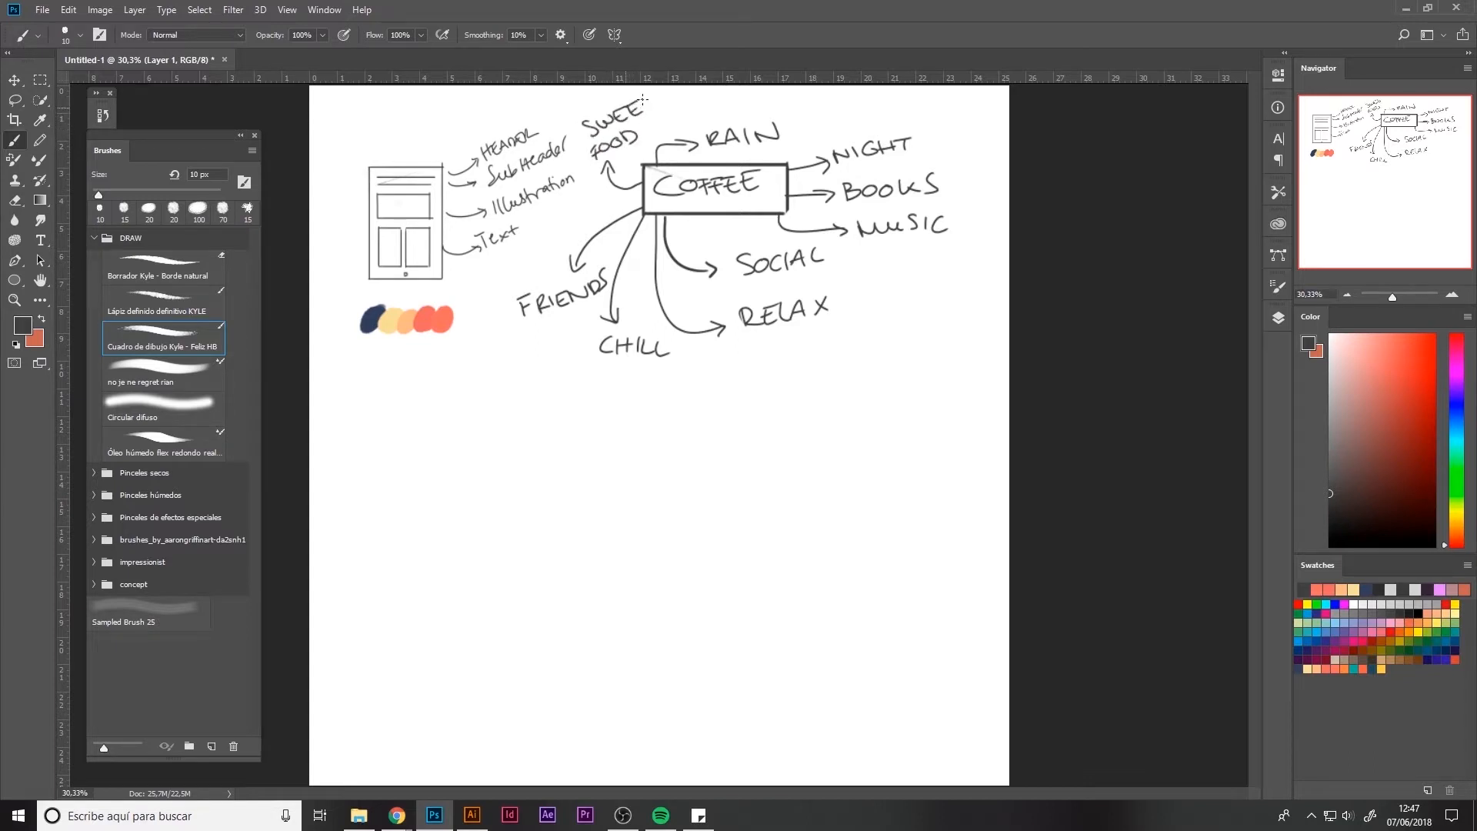
pyautogui.moveTo(688, 210)
pyautogui.mouseDown()
pyautogui.moveTo(709, 235)
pyautogui.moveTo(769, 231)
pyautogui.mouseUp()
pyautogui.moveTo(345, 371); pyautogui.dragTo(991, 371)
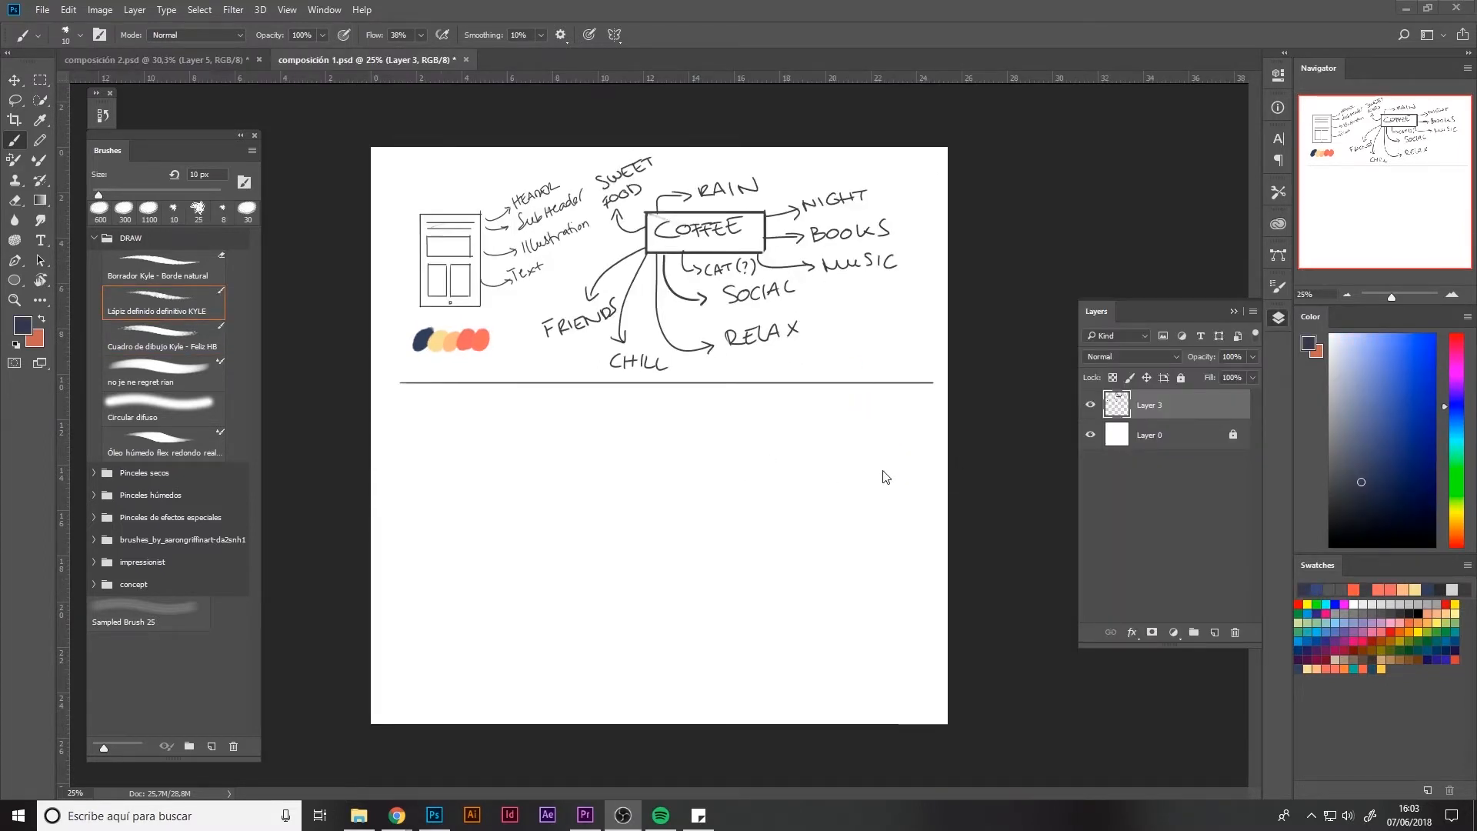
# Step: Choose the Lápiz definido definitivo KYLE brush with a medium blue foreground colour
pyautogui.click(120, 309)
pyautogui.moveTo(1404, 409); pyautogui.dragTo(1376, 415)
# Step: Sketch a rough head, neck and raised hand below the divider, and erase the first lines of the lower face
pyautogui.moveTo(582, 398)
pyautogui.mouseDown()
pyautogui.moveTo(554, 409)
pyautogui.moveTo(550, 503)
pyautogui.moveTo(573, 508)
pyautogui.moveTo(588, 481)
pyautogui.moveTo(577, 523)
pyautogui.moveTo(616, 489)
pyautogui.moveTo(656, 531)
pyautogui.moveTo(551, 601)
pyautogui.mouseUp()
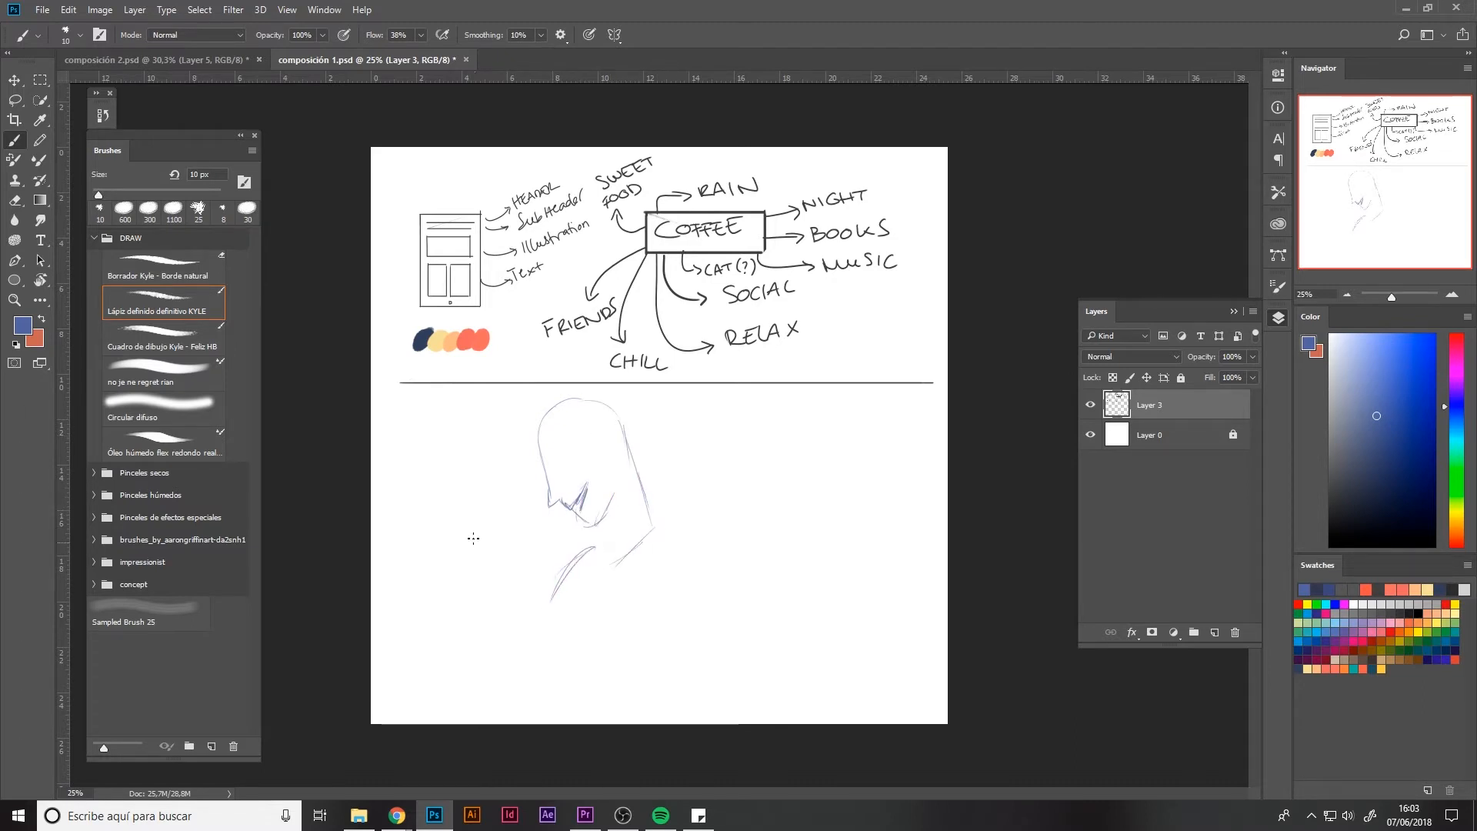
pyautogui.moveTo(477, 531)
pyautogui.mouseDown()
pyautogui.moveTo(523, 611)
pyautogui.moveTo(393, 557)
pyautogui.moveTo(396, 581)
pyautogui.mouseUp()
pyautogui.moveTo(419, 513); pyautogui.dragTo(476, 529)
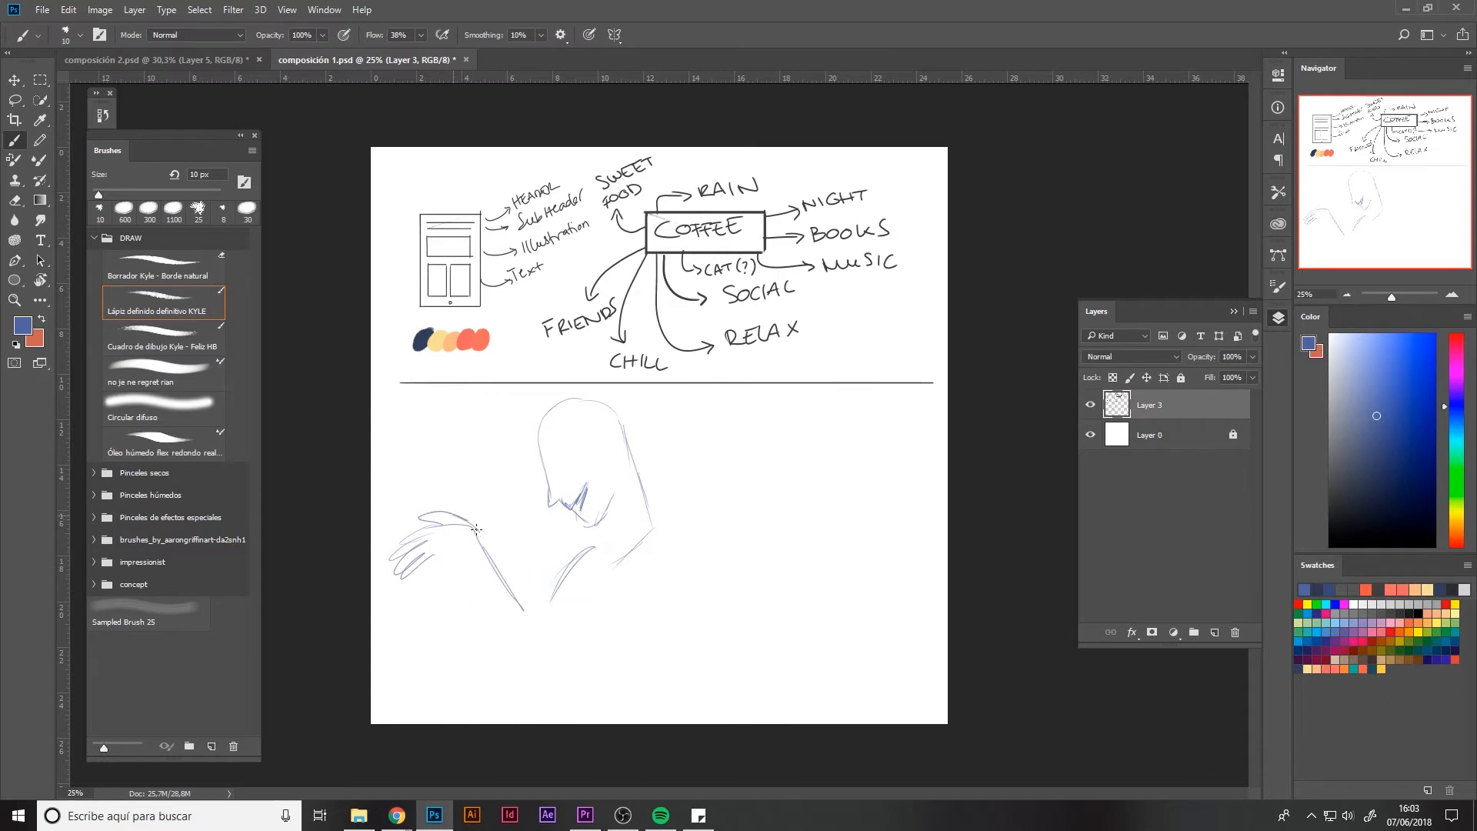
pyautogui.press('e')
pyautogui.moveTo(586, 492); pyautogui.dragTo(583, 524)
pyautogui.press('b')
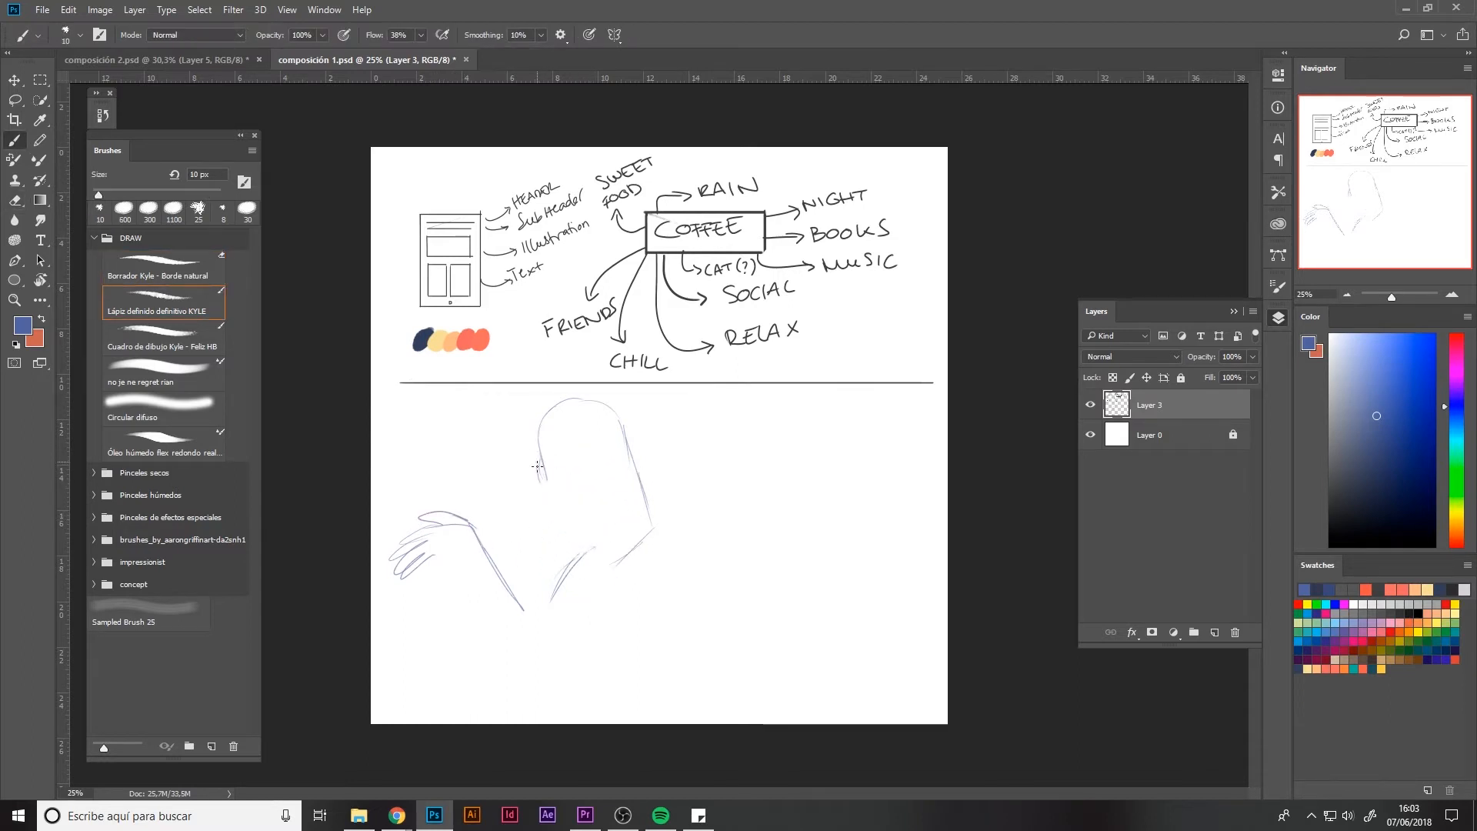
# Step: Redraw the figure's face in profile with nose, mouth and chin, adding a hair tuft and an ear
pyautogui.moveTo(541, 474)
pyautogui.mouseDown()
pyautogui.moveTo(574, 472)
pyautogui.moveTo(563, 503)
pyautogui.moveTo(601, 532)
pyautogui.mouseUp()
pyautogui.moveTo(599, 537); pyautogui.dragTo(573, 558)
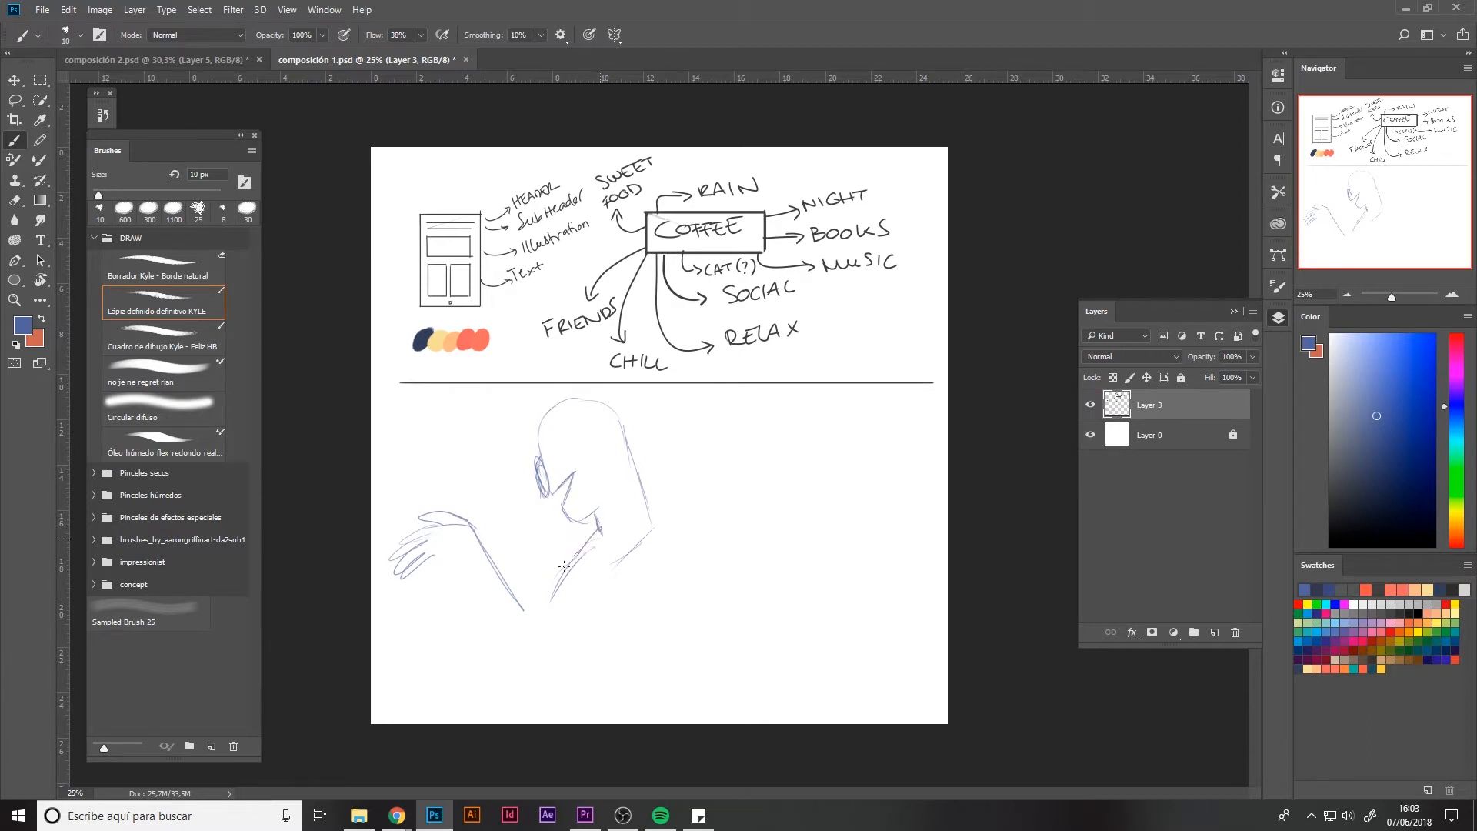
pyautogui.press('e')
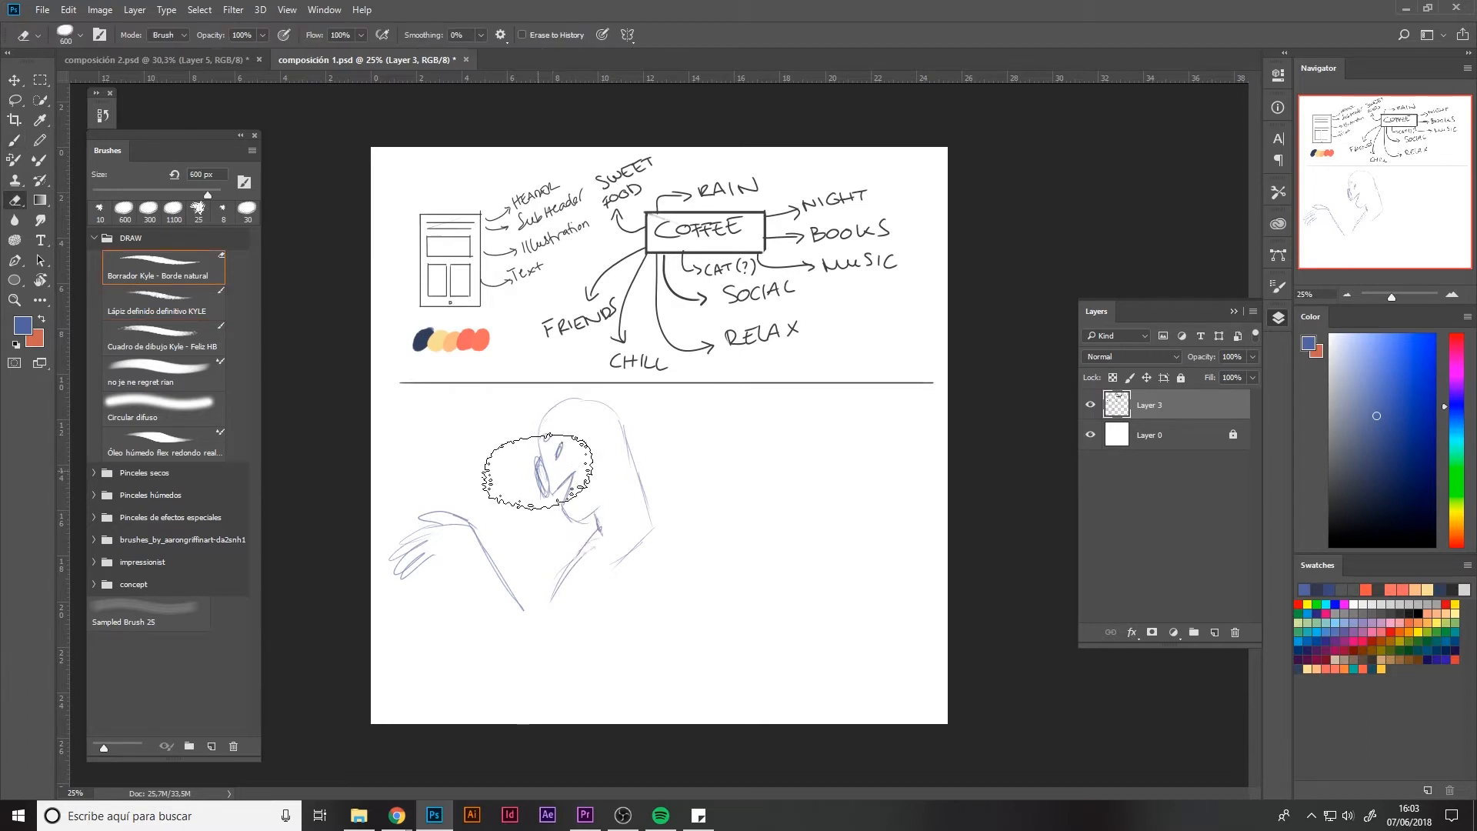
pyautogui.press('b')
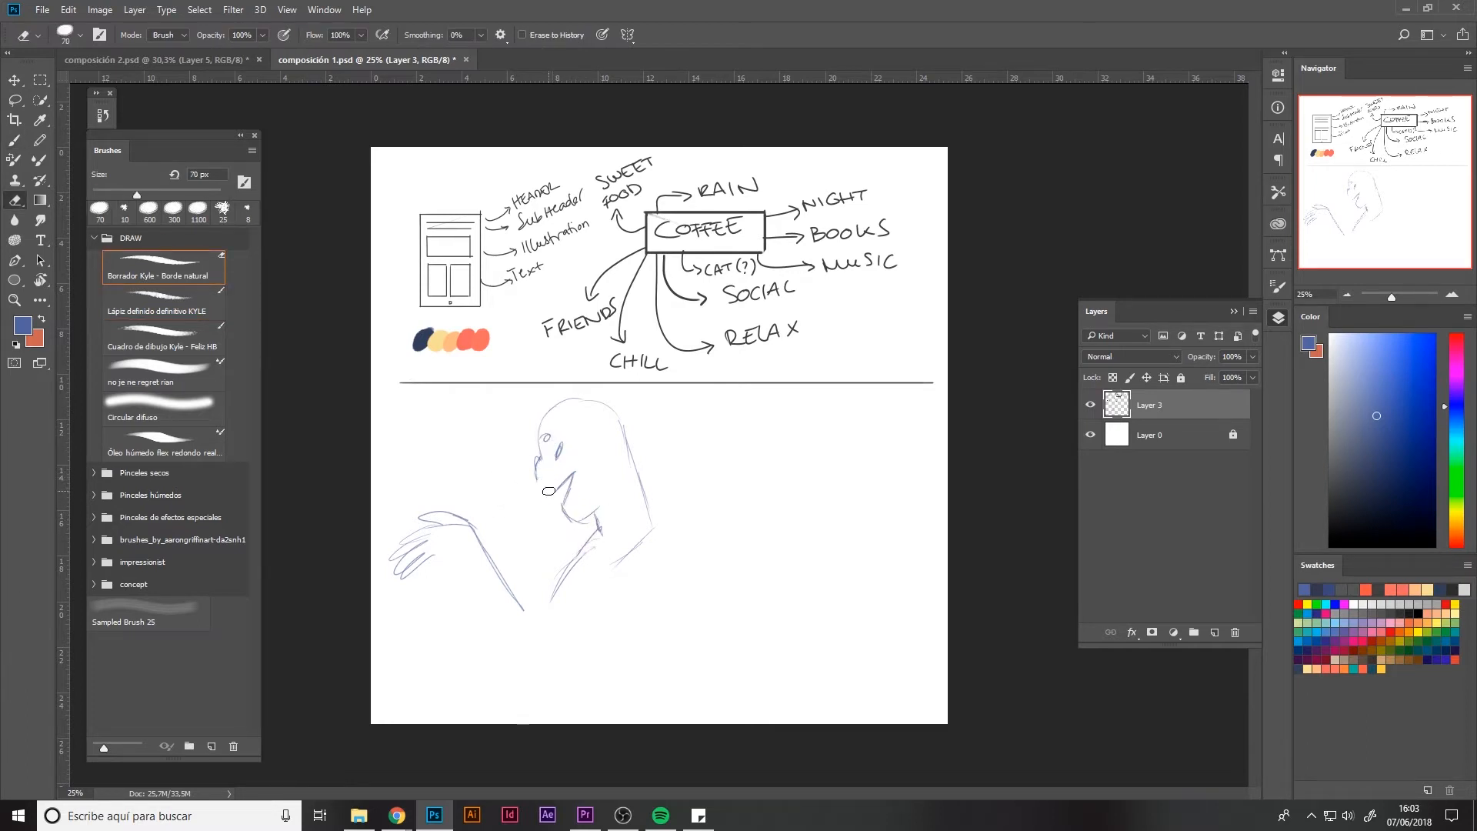
pyautogui.moveTo(536, 484)
pyautogui.mouseDown()
pyautogui.moveTo(548, 494)
pyautogui.moveTo(538, 458)
pyautogui.moveTo(543, 493)
pyautogui.mouseUp()
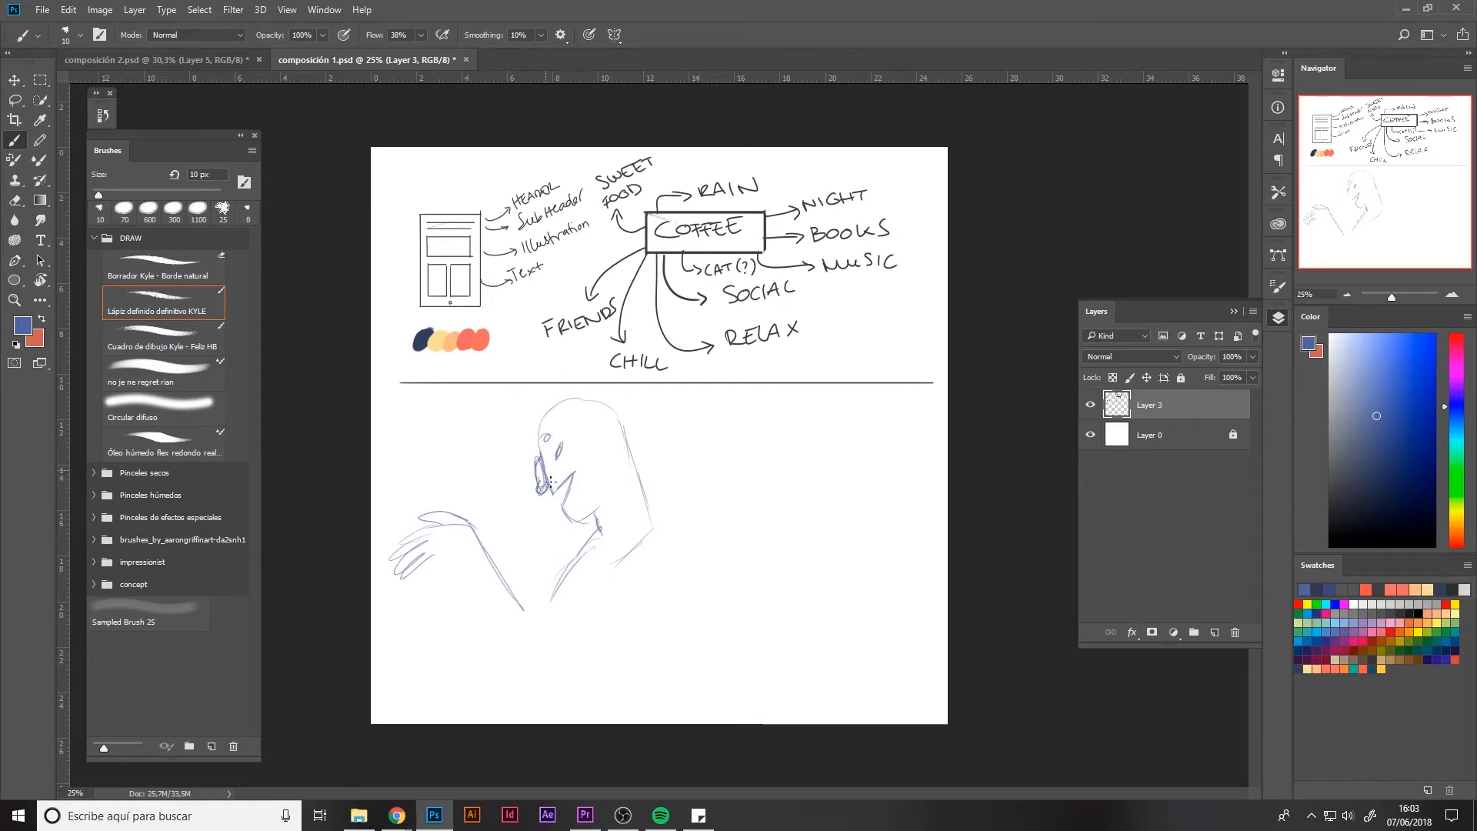
pyautogui.moveTo(598, 439)
pyautogui.mouseDown()
pyautogui.moveTo(604, 453)
pyautogui.moveTo(514, 415)
pyautogui.moveTo(561, 412)
pyautogui.moveTo(575, 393)
pyautogui.moveTo(623, 461)
pyautogui.moveTo(568, 487)
pyautogui.mouseUp()
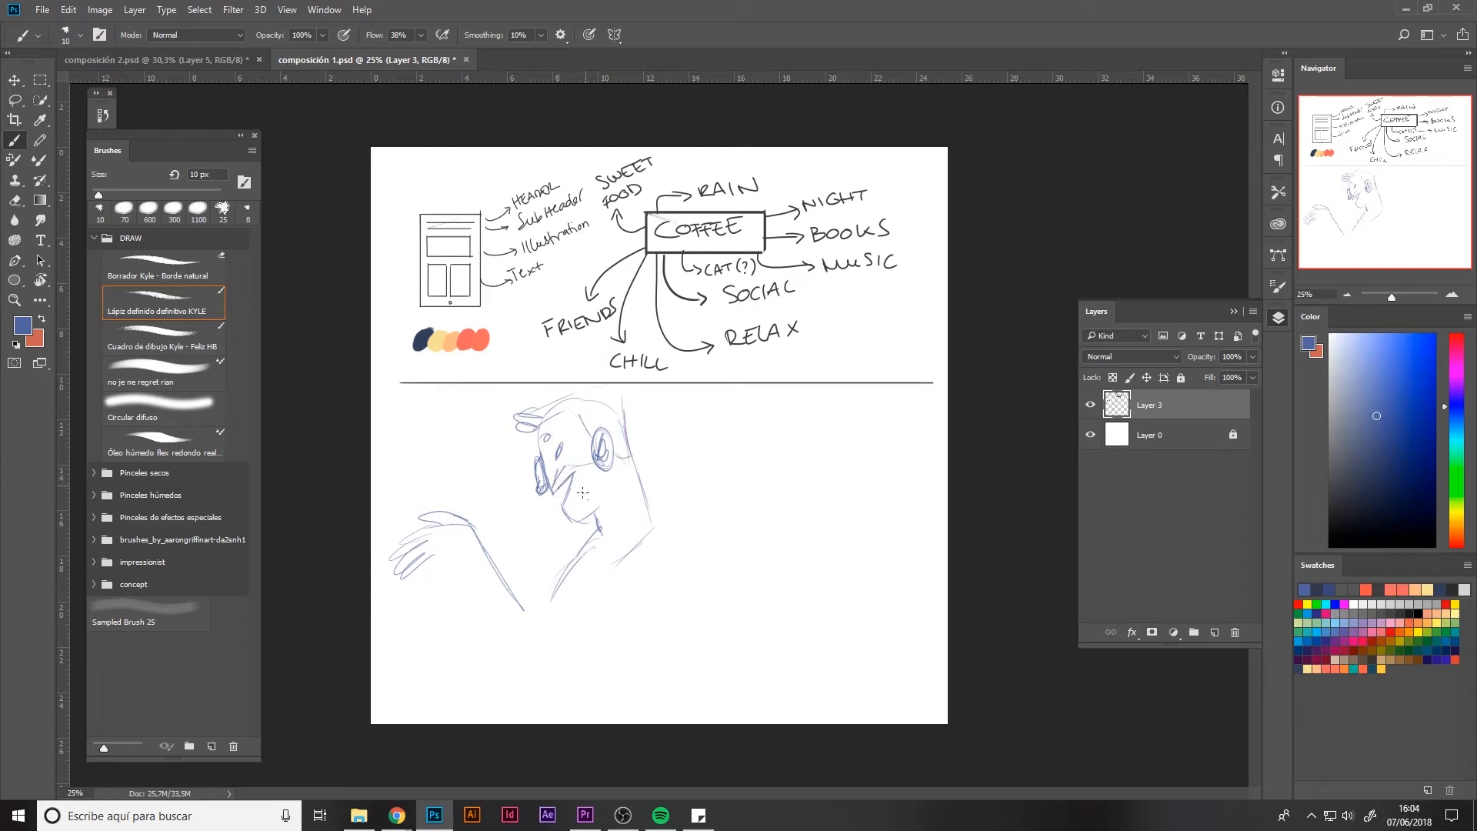
# Step: Add forearm, shoulder and back lines to the figure and move the sketch to the right half of the canvas
pyautogui.moveTo(462, 570); pyautogui.dragTo(486, 637)
pyautogui.moveTo(638, 554); pyautogui.dragTo(532, 610)
pyautogui.moveTo(632, 479); pyautogui.dragTo(666, 591)
pyautogui.moveTo(583, 523); pyautogui.dragTo(574, 552)
pyautogui.press('l')
pyautogui.moveTo(692, 616)
pyautogui.mouseDown()
pyautogui.moveTo(389, 606)
pyautogui.moveTo(554, 396)
pyautogui.moveTo(700, 608)
pyautogui.mouseUp()
pyautogui.moveTo(603, 518); pyautogui.dragTo(814, 540)
pyautogui.hotkey('ctrl', 'd')
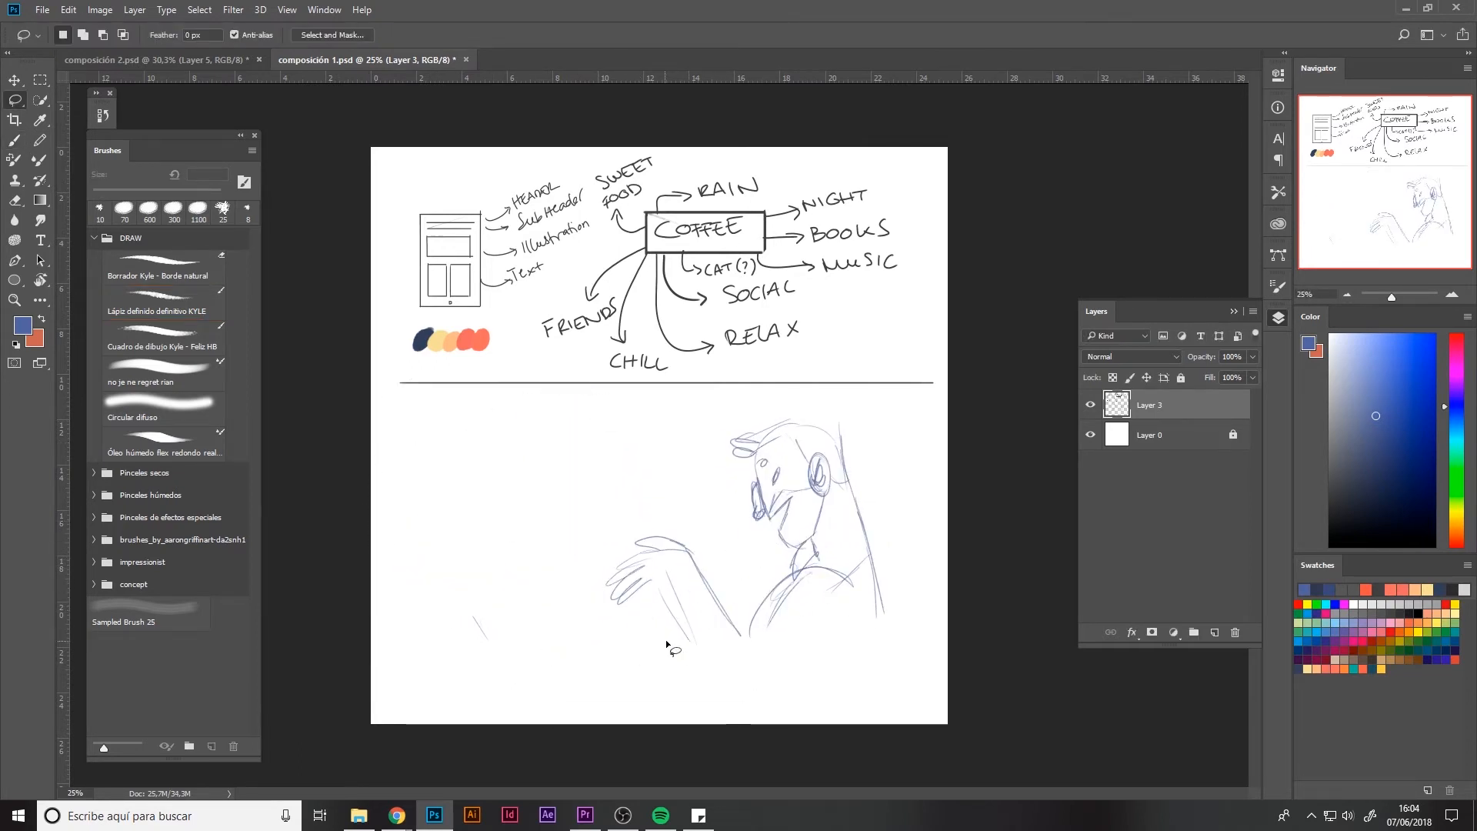
# Step: Extend the figure's forearm line, then erase the whole figure sketch
pyautogui.press('b')
pyautogui.moveTo(660, 582); pyautogui.dragTo(708, 669)
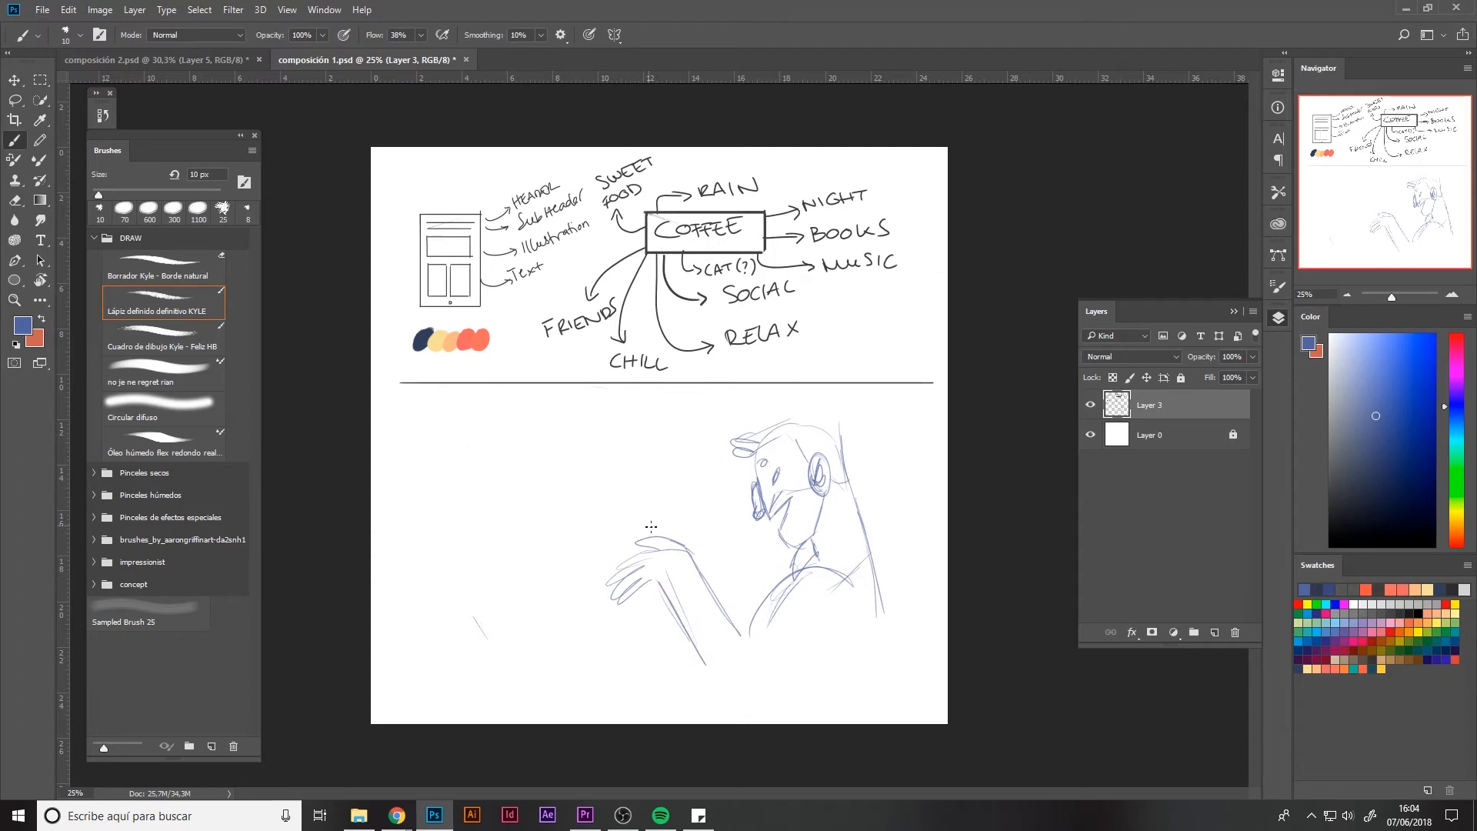
pyautogui.press('e')
pyautogui.moveTo(758, 469)
pyautogui.mouseDown()
pyautogui.moveTo(692, 544)
pyautogui.moveTo(699, 676)
pyautogui.moveTo(846, 565)
pyautogui.moveTo(752, 494)
pyautogui.mouseUp()
pyautogui.press('b')
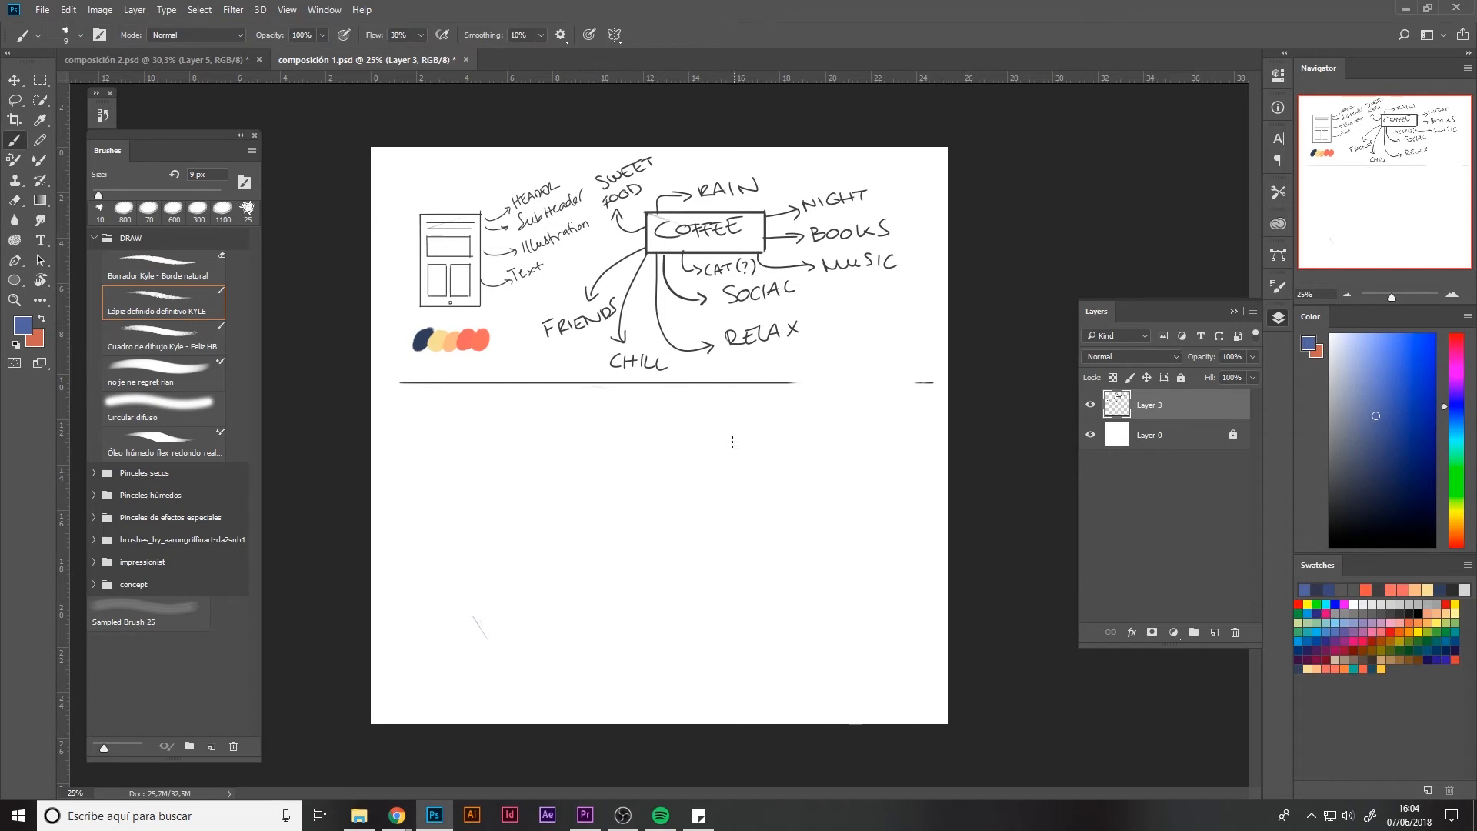
# Step: Sketch the oval rim and rounded body of a large tipped coffee cup in the canvas's lower-right area at 20 px
pyautogui.moveTo(701, 527)
pyautogui.mouseDown()
pyautogui.moveTo(784, 432)
pyautogui.moveTo(815, 627)
pyautogui.moveTo(761, 431)
pyautogui.moveTo(836, 650)
pyautogui.moveTo(876, 617)
pyautogui.mouseUp()
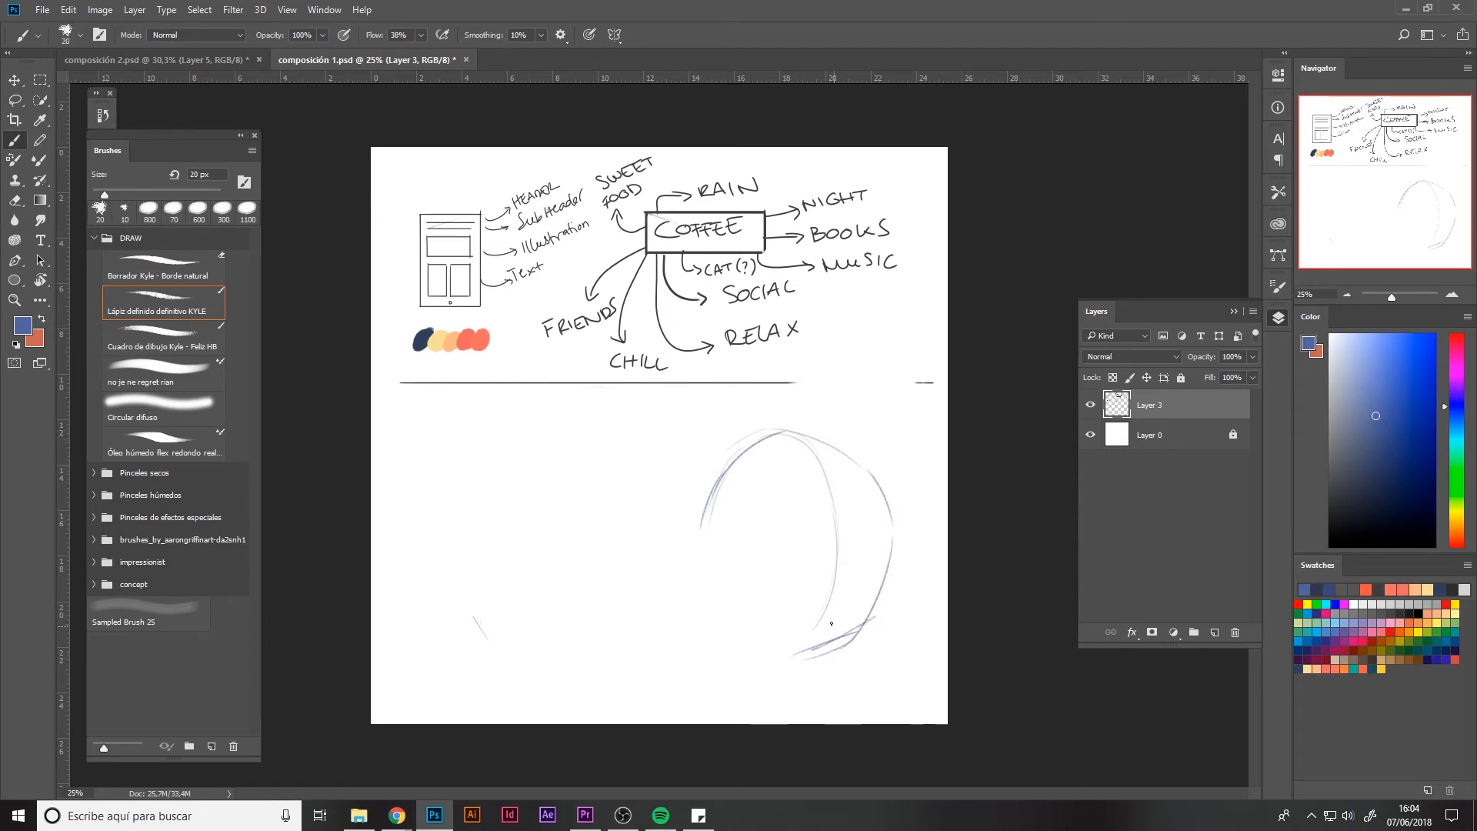
pyautogui.moveTo(771, 656); pyautogui.dragTo(825, 600)
pyautogui.moveTo(731, 542); pyautogui.dragTo(820, 616)
# Step: Add a looped handle on top of the cup and strengthen the outlines of its body, base and rim
pyautogui.moveTo(820, 500)
pyautogui.mouseDown()
pyautogui.moveTo(779, 420)
pyautogui.moveTo(865, 452)
pyautogui.mouseUp()
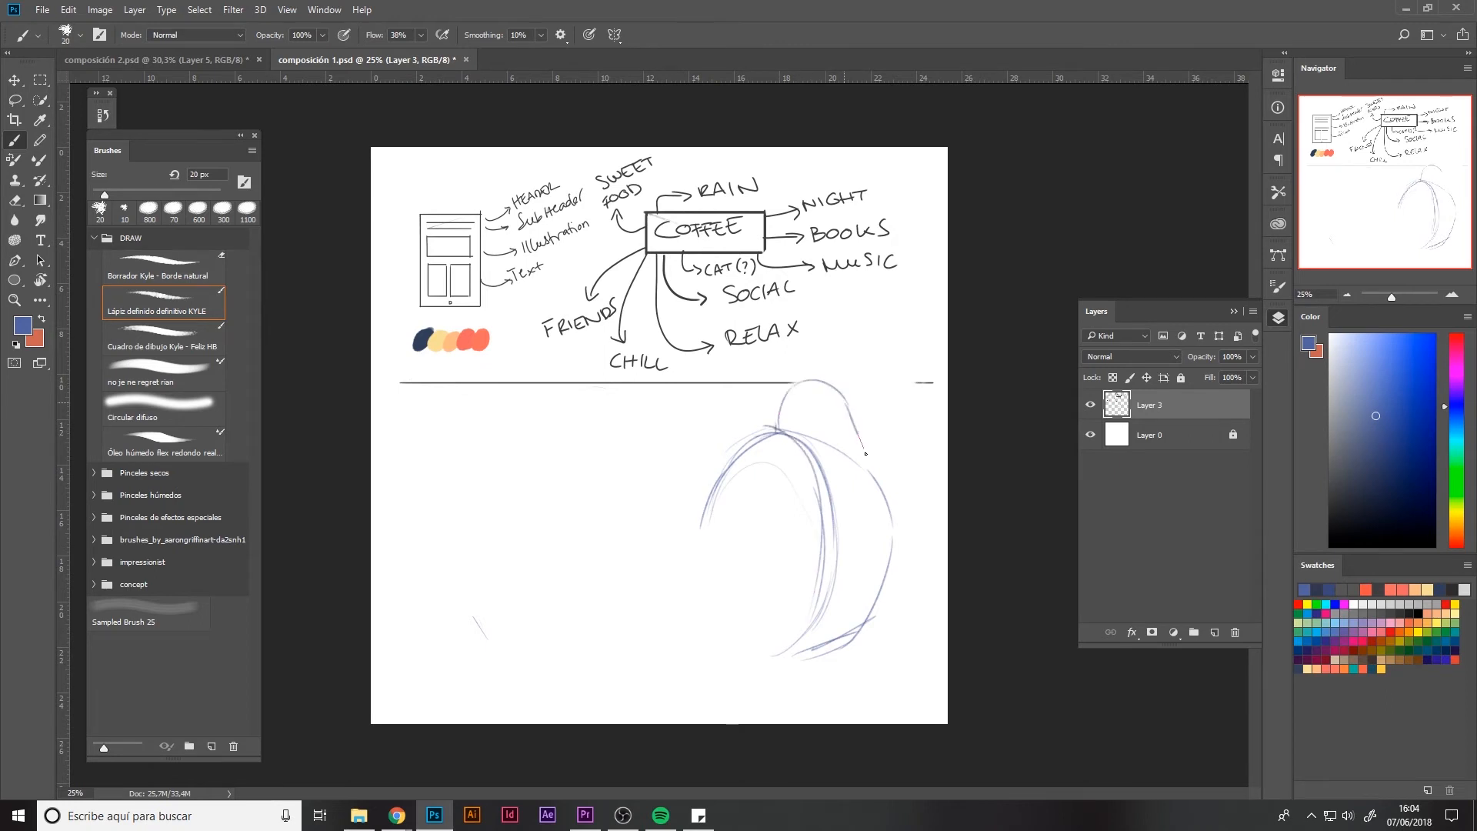
pyautogui.moveTo(775, 420)
pyautogui.mouseDown()
pyautogui.moveTo(868, 456)
pyautogui.moveTo(827, 394)
pyautogui.moveTo(912, 569)
pyautogui.mouseUp()
pyautogui.moveTo(907, 561); pyautogui.dragTo(860, 629)
pyautogui.moveTo(897, 609)
pyautogui.mouseDown()
pyautogui.moveTo(850, 632)
pyautogui.moveTo(908, 512)
pyautogui.moveTo(908, 609)
pyautogui.moveTo(800, 655)
pyautogui.mouseUp()
pyautogui.moveTo(715, 511)
pyautogui.mouseDown()
pyautogui.moveTo(755, 639)
pyautogui.moveTo(731, 569)
pyautogui.mouseUp()
pyautogui.moveTo(722, 490)
pyautogui.mouseDown()
pyautogui.moveTo(708, 562)
pyautogui.moveTo(804, 611)
pyautogui.mouseUp()
pyautogui.moveTo(761, 639); pyautogui.dragTo(815, 598)
pyautogui.moveTo(706, 520); pyautogui.dragTo(702, 613)
# Step: Sketch the coffee surface inside the cup and liquid spilling out to the left with small curls and droplets
pyautogui.moveTo(758, 504); pyautogui.dragTo(726, 514)
pyautogui.moveTo(821, 489)
pyautogui.mouseDown()
pyautogui.moveTo(707, 576)
pyautogui.moveTo(623, 584)
pyautogui.mouseUp()
pyautogui.moveTo(615, 514); pyautogui.dragTo(609, 537)
pyautogui.moveTo(663, 526)
pyautogui.mouseDown()
pyautogui.moveTo(661, 542)
pyautogui.moveTo(768, 603)
pyautogui.mouseUp()
pyautogui.moveTo(817, 498); pyautogui.dragTo(729, 641)
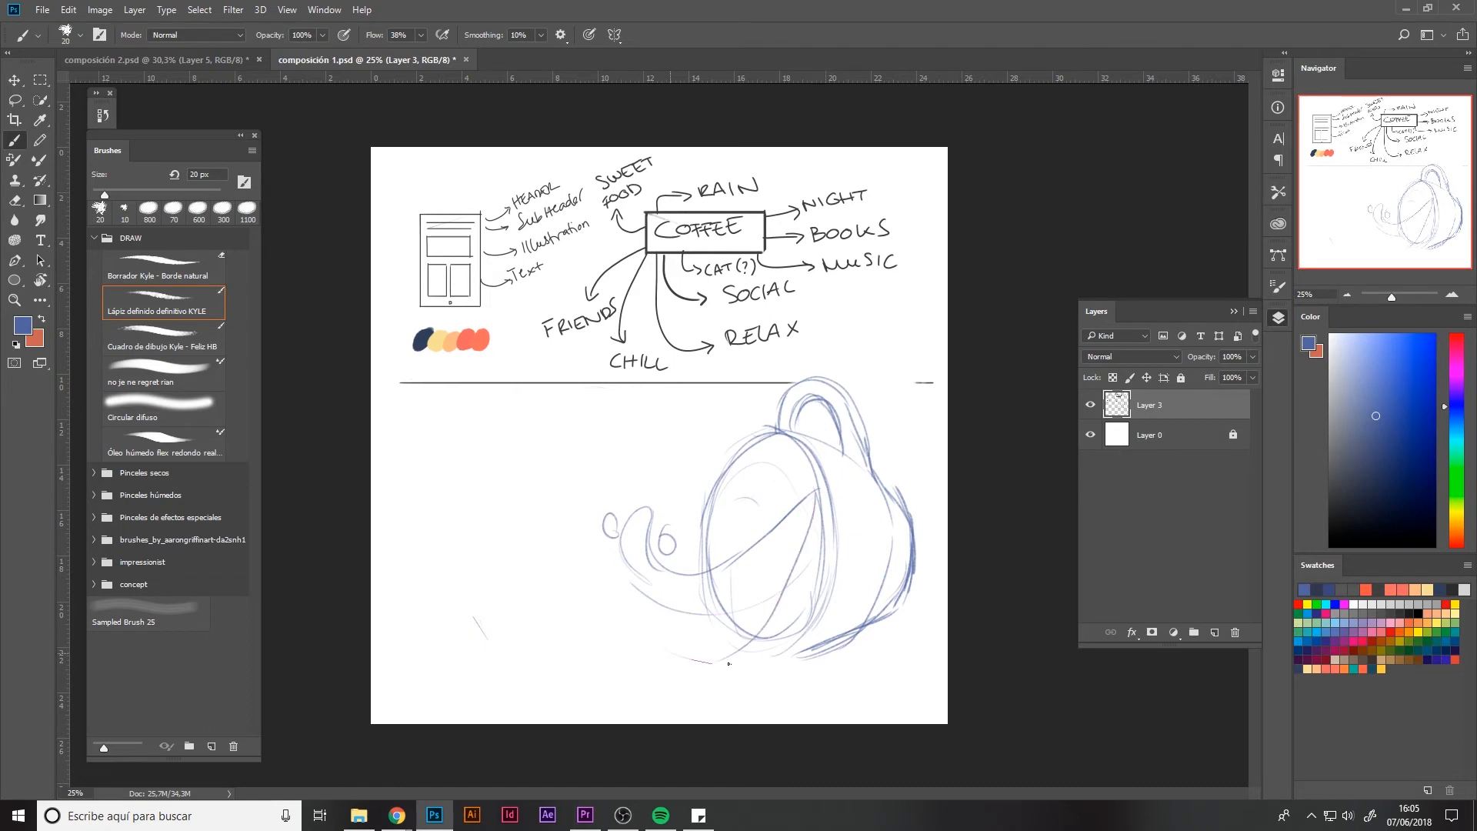
pyautogui.moveTo(821, 536); pyautogui.dragTo(767, 644)
pyautogui.moveTo(804, 634); pyautogui.dragTo(664, 673)
# Step: Sketch rounded, foamy wave curls at the far end of the spilled coffee in the lower-left area
pyautogui.moveTo(471, 621)
pyautogui.mouseDown()
pyautogui.moveTo(420, 670)
pyautogui.moveTo(616, 704)
pyautogui.moveTo(523, 662)
pyautogui.moveTo(460, 676)
pyautogui.mouseUp()
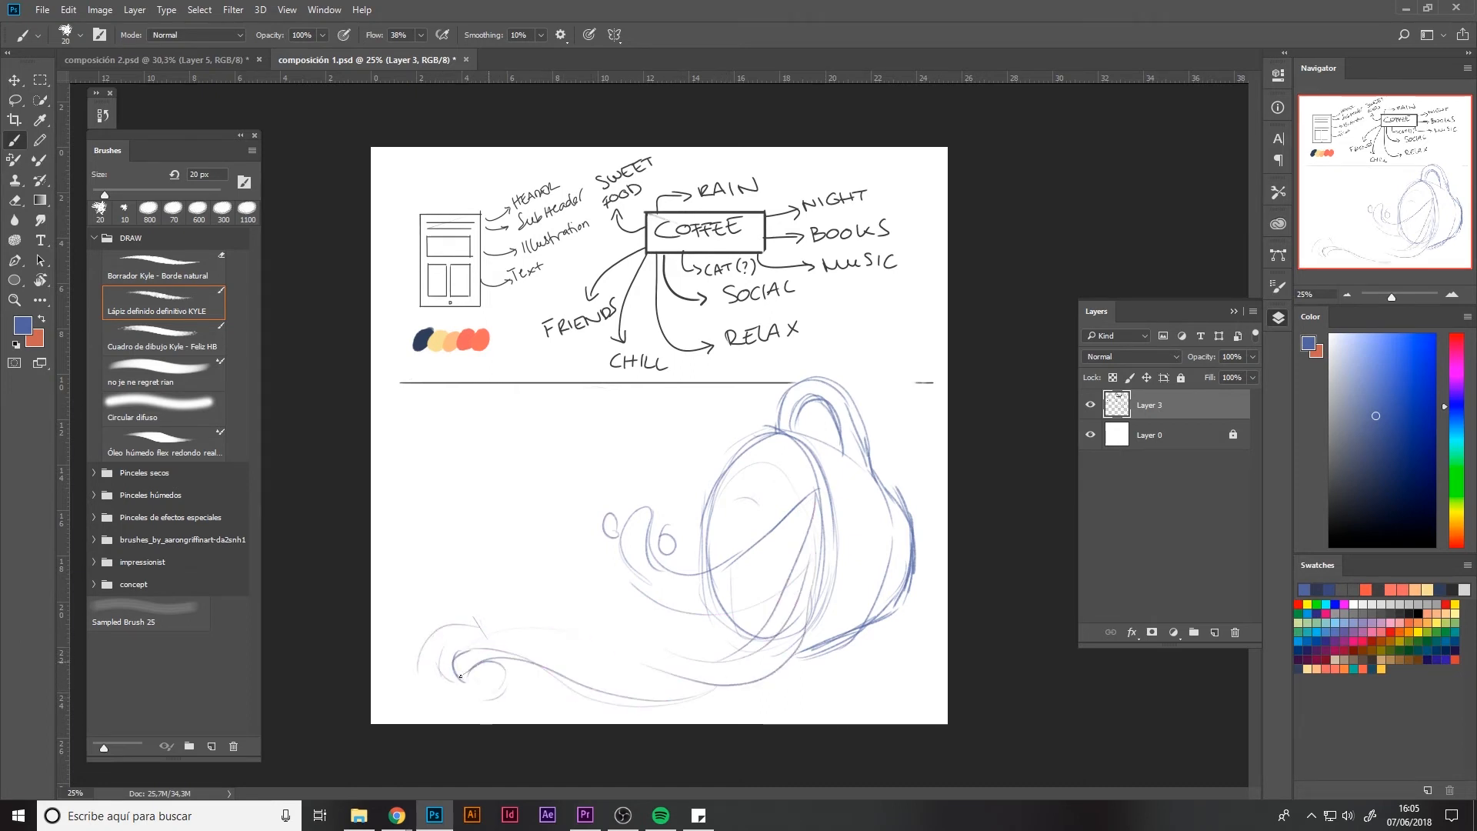
pyautogui.moveTo(410, 605); pyautogui.dragTo(492, 634)
pyautogui.moveTo(400, 652)
pyautogui.mouseDown()
pyautogui.moveTo(416, 697)
pyautogui.moveTo(463, 687)
pyautogui.mouseUp()
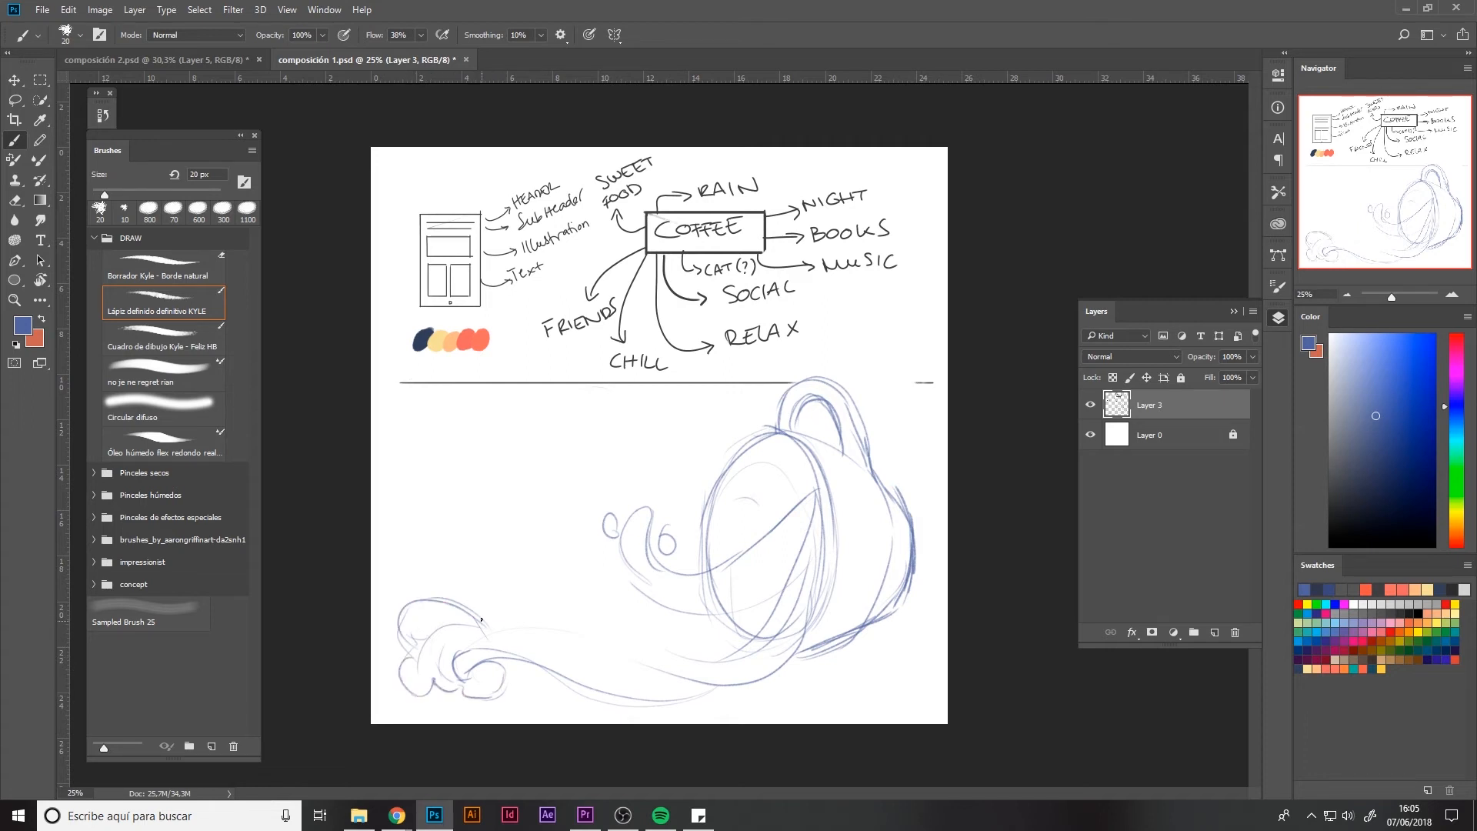
pyautogui.moveTo(449, 597)
pyautogui.mouseDown()
pyautogui.moveTo(478, 540)
pyautogui.moveTo(512, 589)
pyautogui.mouseUp()
# Step: Draw a second, upper coffee wave with a curling crest flowing left from the cup
pyautogui.moveTo(717, 543)
pyautogui.mouseDown()
pyautogui.moveTo(761, 489)
pyautogui.moveTo(813, 496)
pyautogui.moveTo(715, 567)
pyautogui.mouseUp()
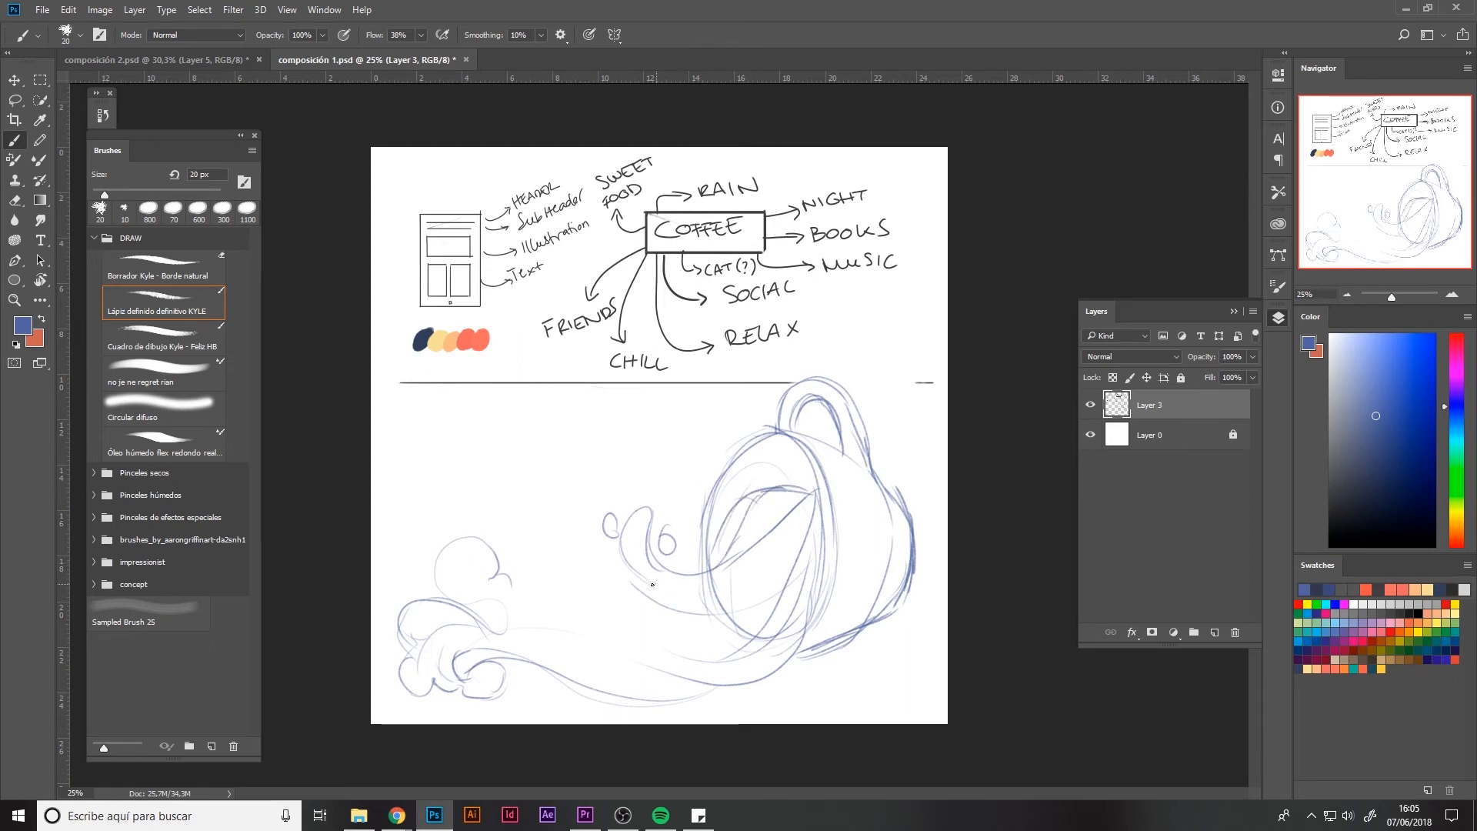
pyautogui.moveTo(632, 617)
pyautogui.mouseDown()
pyautogui.moveTo(504, 547)
pyautogui.moveTo(510, 574)
pyautogui.mouseUp()
pyautogui.moveTo(508, 571)
pyautogui.mouseDown()
pyautogui.moveTo(560, 553)
pyautogui.moveTo(614, 588)
pyautogui.moveTo(574, 607)
pyautogui.moveTo(676, 619)
pyautogui.moveTo(735, 559)
pyautogui.mouseUp()
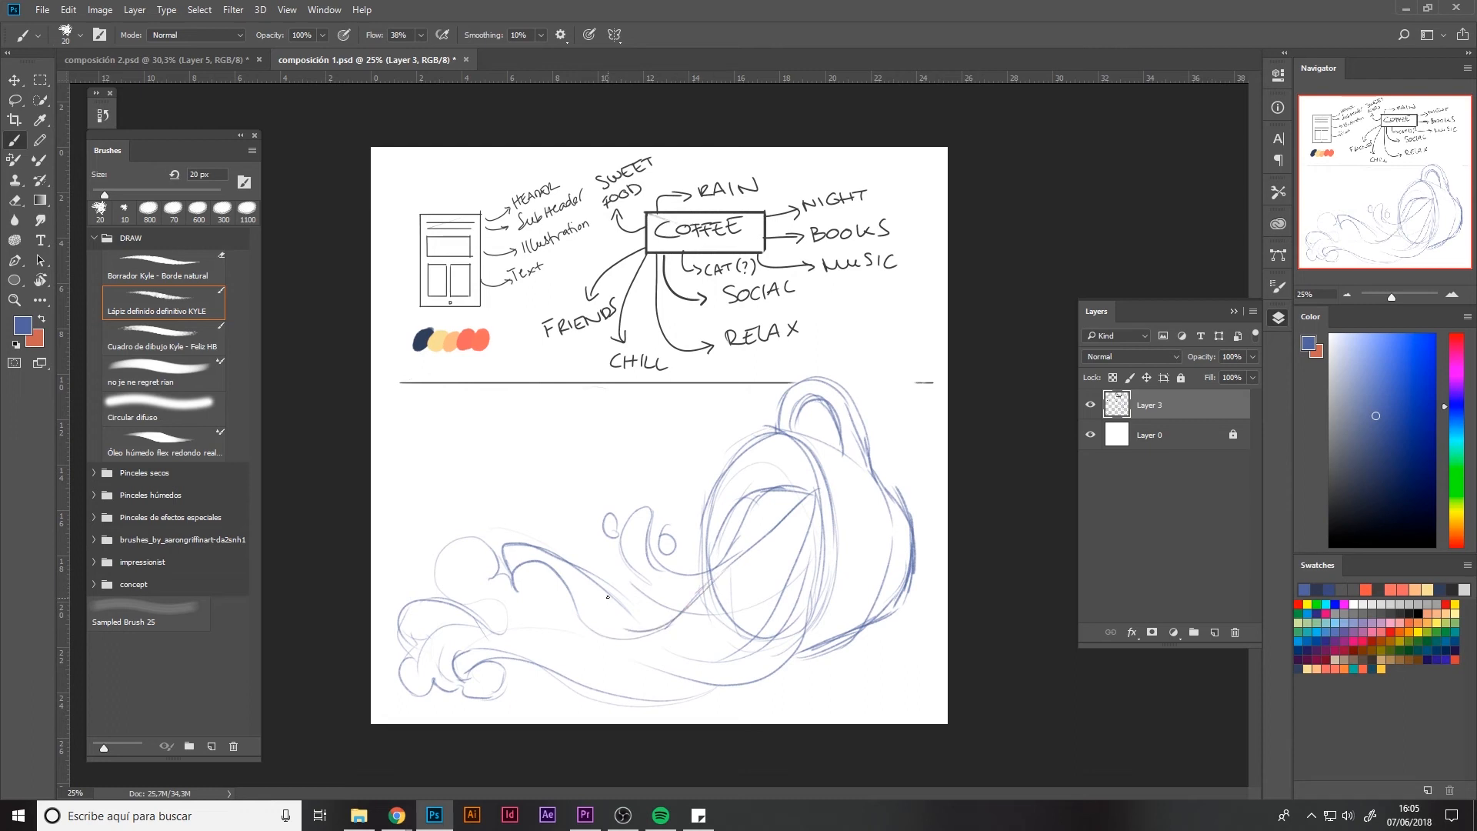
pyautogui.moveTo(628, 606)
pyautogui.mouseDown()
pyautogui.moveTo(654, 635)
pyautogui.moveTo(639, 638)
pyautogui.mouseUp()
# Step: Shrink the eraser and remove the small rough mark above the upper wave
pyautogui.press('e')
pyautogui.press('[')
pyautogui.press('[')
pyautogui.press('[')
pyautogui.press('[')
pyautogui.press('[')
pyautogui.press('[')
pyautogui.press('[')
pyautogui.press('[')
pyautogui.press('[')
pyautogui.press('[')
pyautogui.press('[')
pyautogui.press('[')
pyautogui.press('[')
pyautogui.press('[')
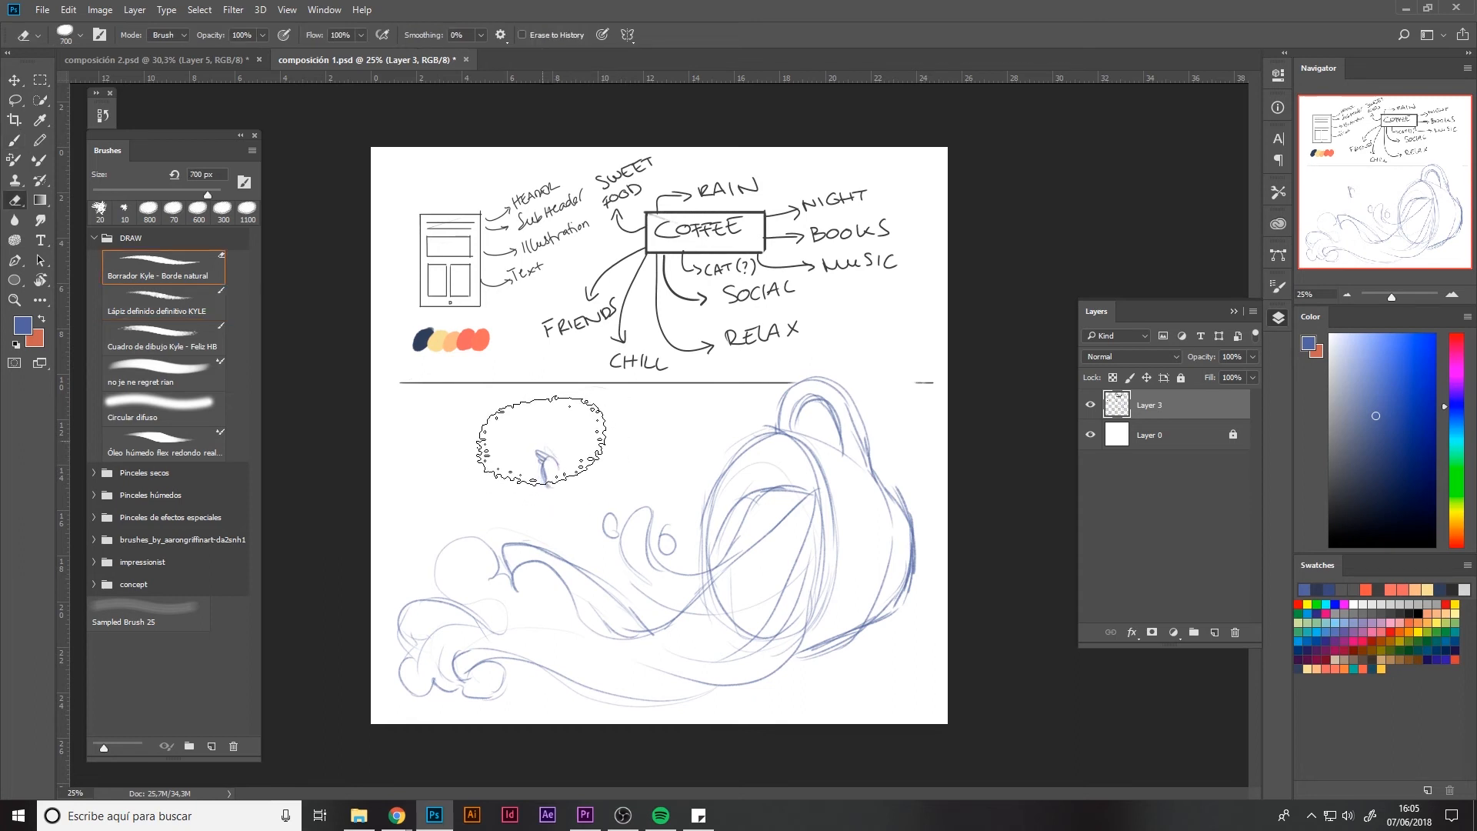
pyautogui.moveTo(525, 456); pyautogui.dragTo(563, 459)
# Step: Sketch a small surfing figure on the upper wave with windblown hair, outstretched arms, torso and bent legs
pyautogui.press('b')
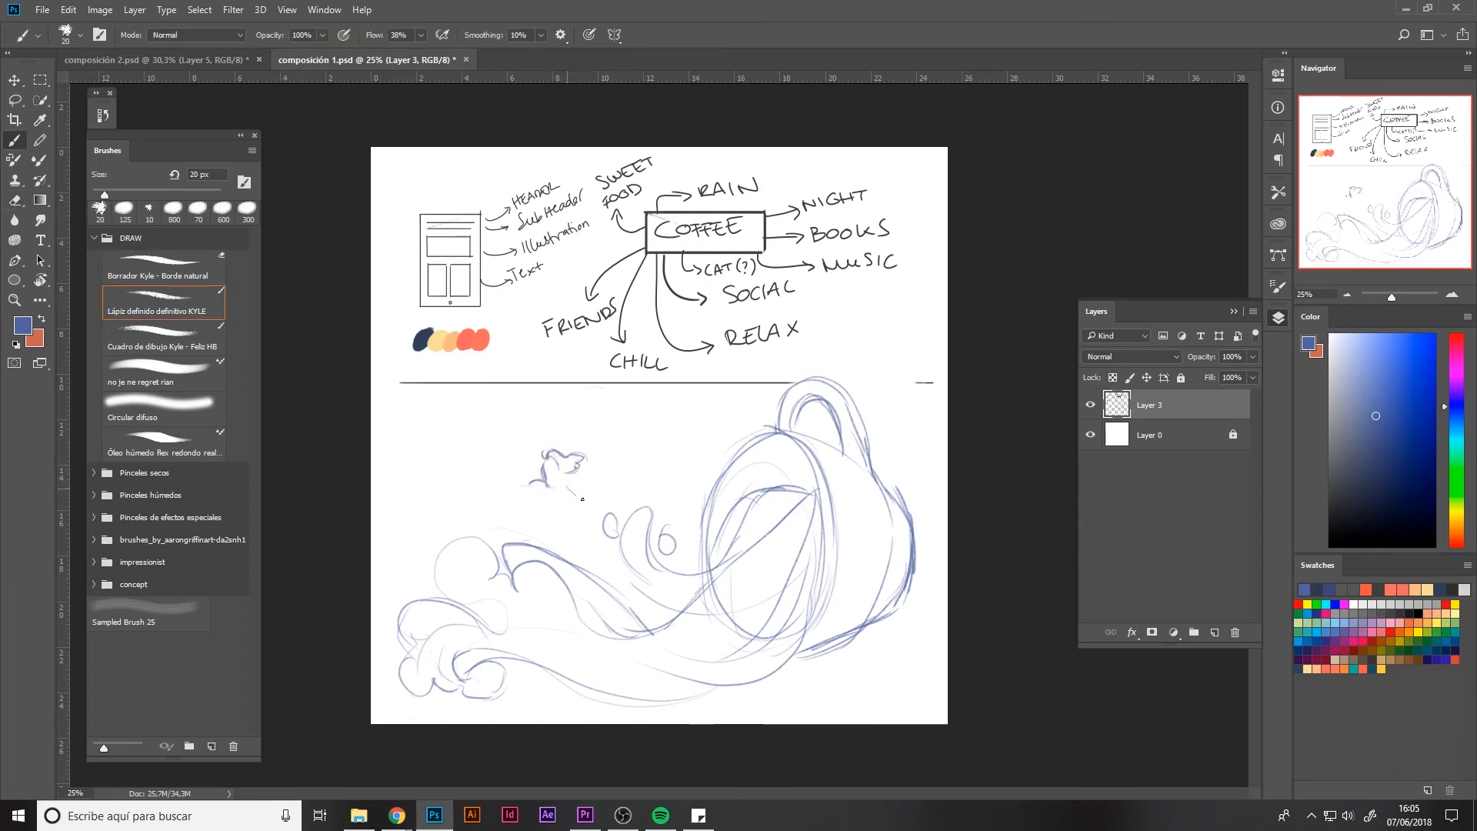
pyautogui.moveTo(566, 487); pyautogui.dragTo(605, 515)
pyautogui.moveTo(460, 475); pyautogui.dragTo(485, 479)
pyautogui.moveTo(523, 537)
pyautogui.mouseDown()
pyautogui.moveTo(541, 513)
pyautogui.moveTo(619, 604)
pyautogui.mouseUp()
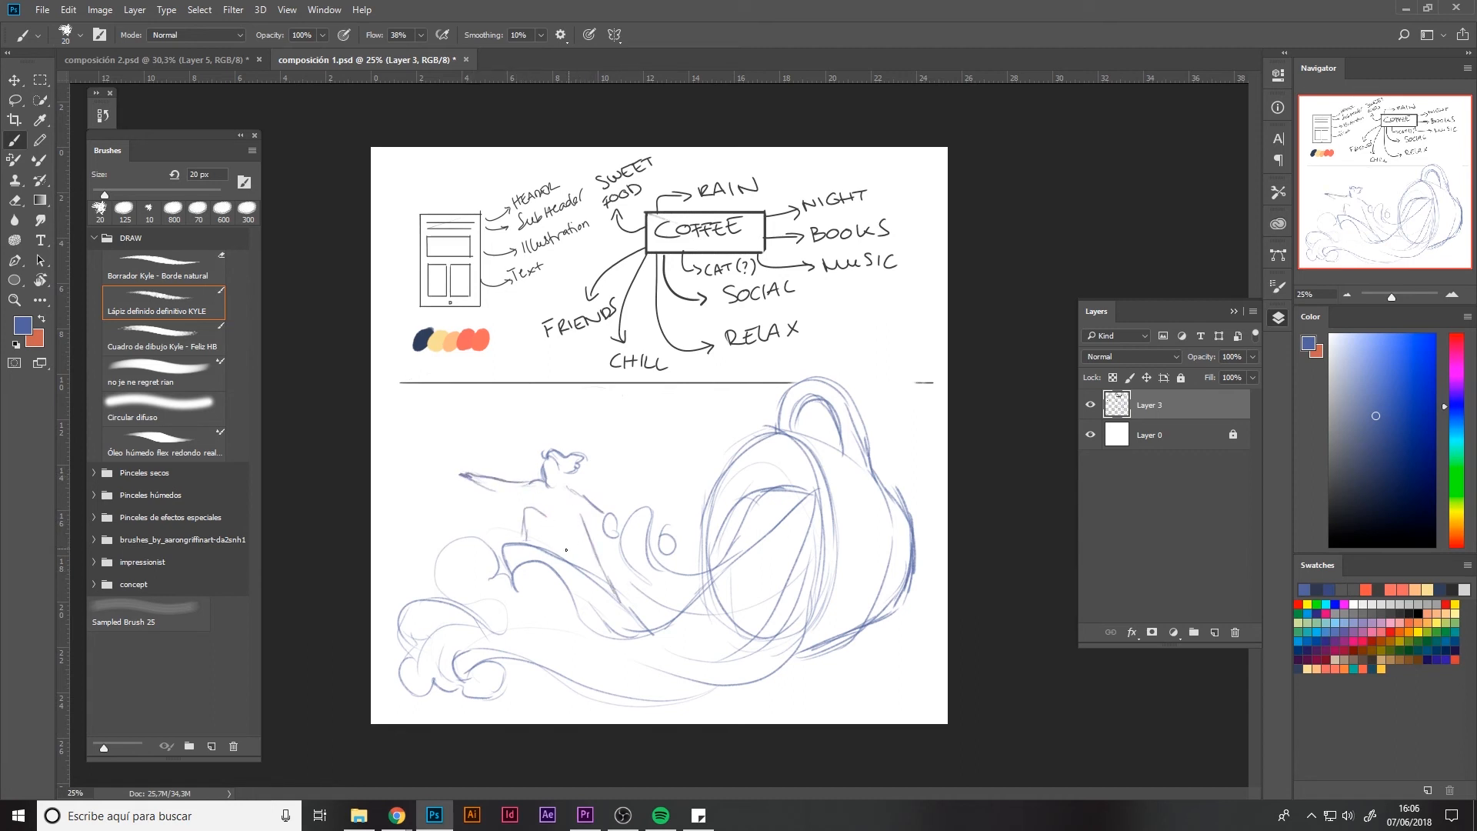
pyautogui.moveTo(570, 548); pyautogui.dragTo(586, 571)
pyautogui.moveTo(602, 514); pyautogui.dragTo(630, 510)
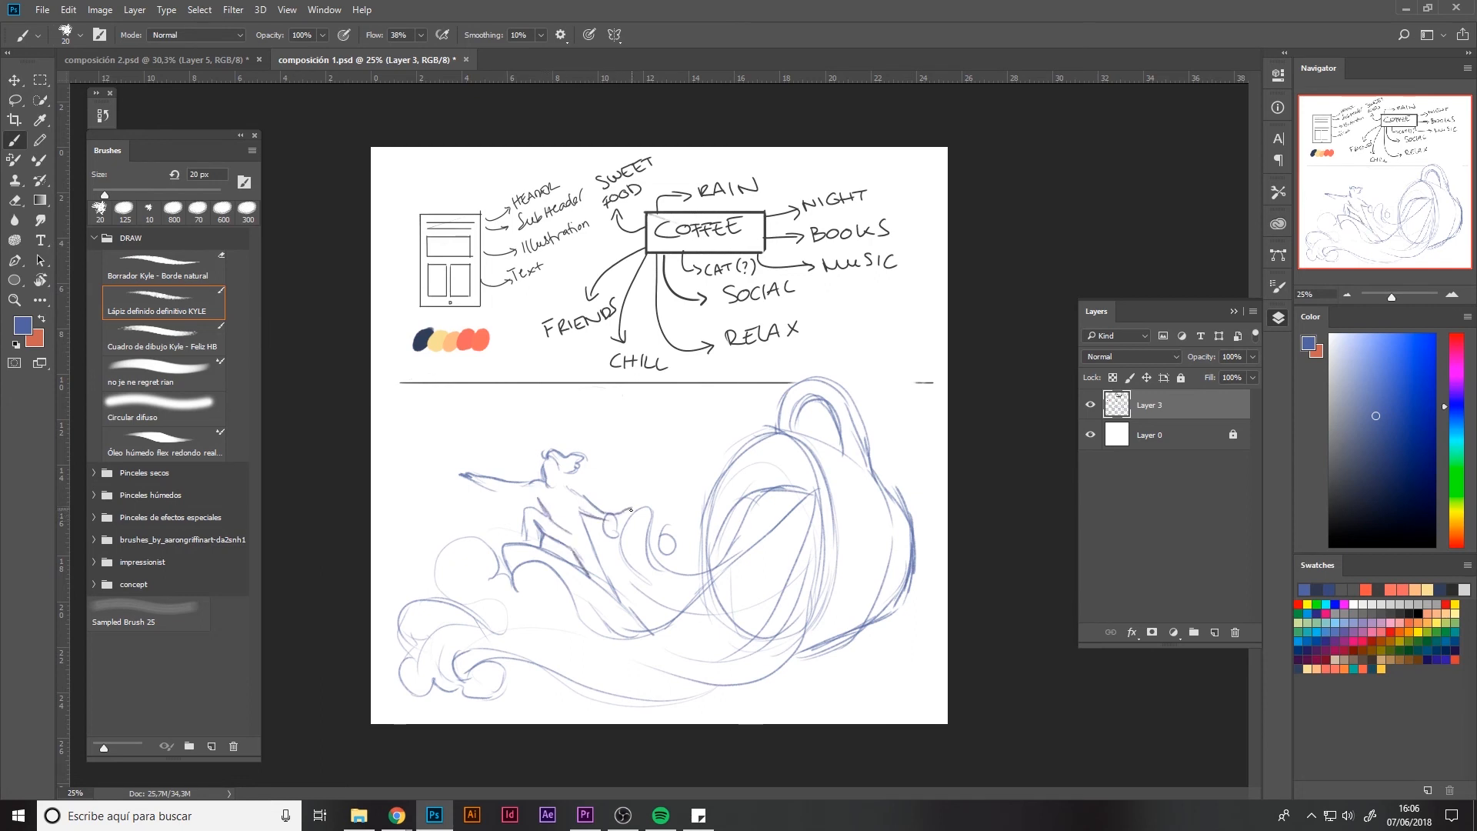
# Step: Strengthen the surfer's arms, torso and legs, and darken the wave lines beneath the figure
pyautogui.moveTo(496, 489); pyautogui.dragTo(586, 529)
pyautogui.moveTo(553, 521); pyautogui.dragTo(572, 547)
pyautogui.moveTo(592, 559); pyautogui.dragTo(578, 556)
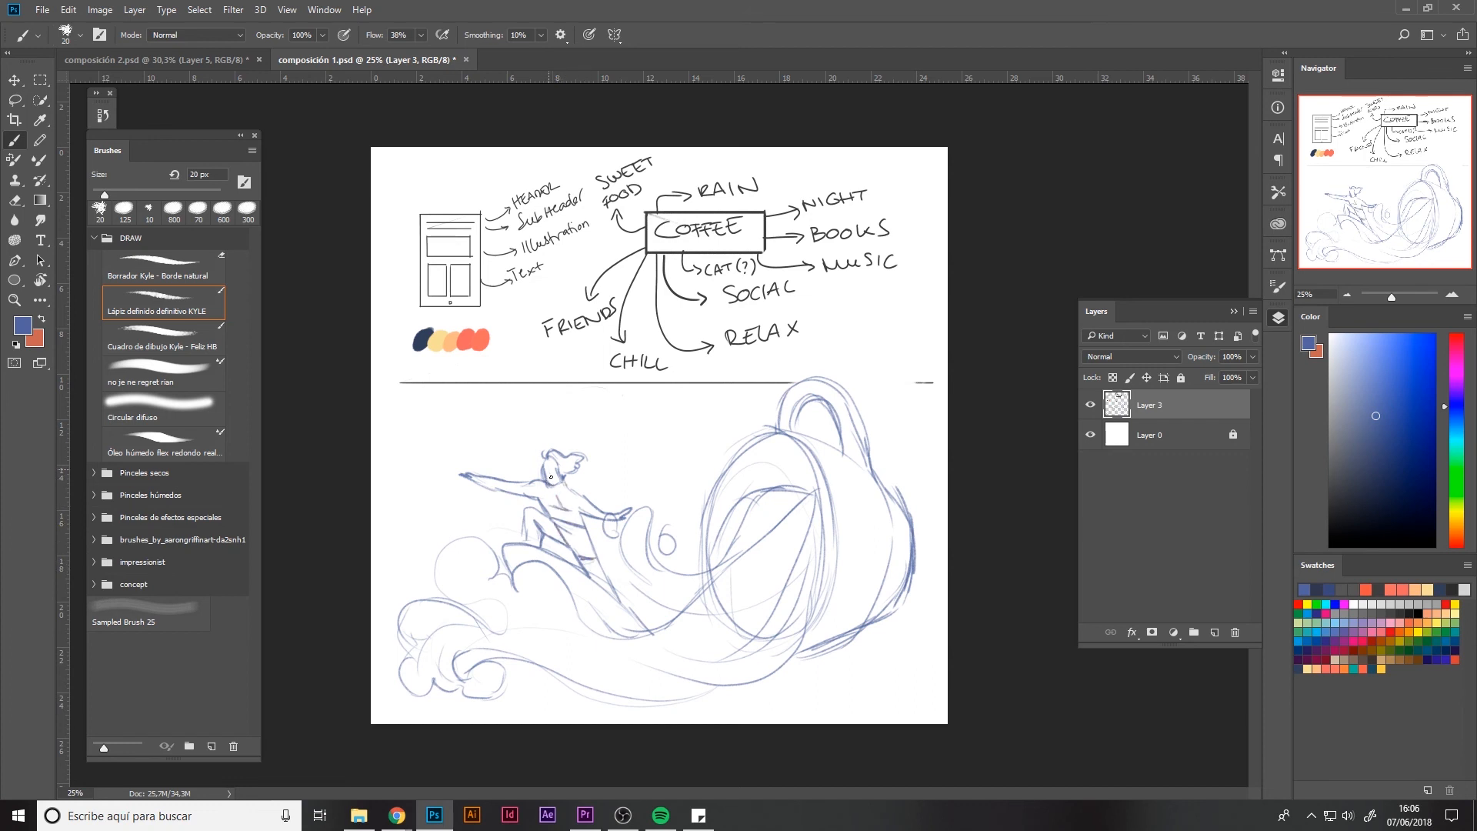
pyautogui.moveTo(526, 522); pyautogui.dragTo(527, 546)
pyautogui.moveTo(573, 593); pyautogui.dragTo(626, 638)
pyautogui.moveTo(590, 573); pyautogui.dragTo(646, 623)
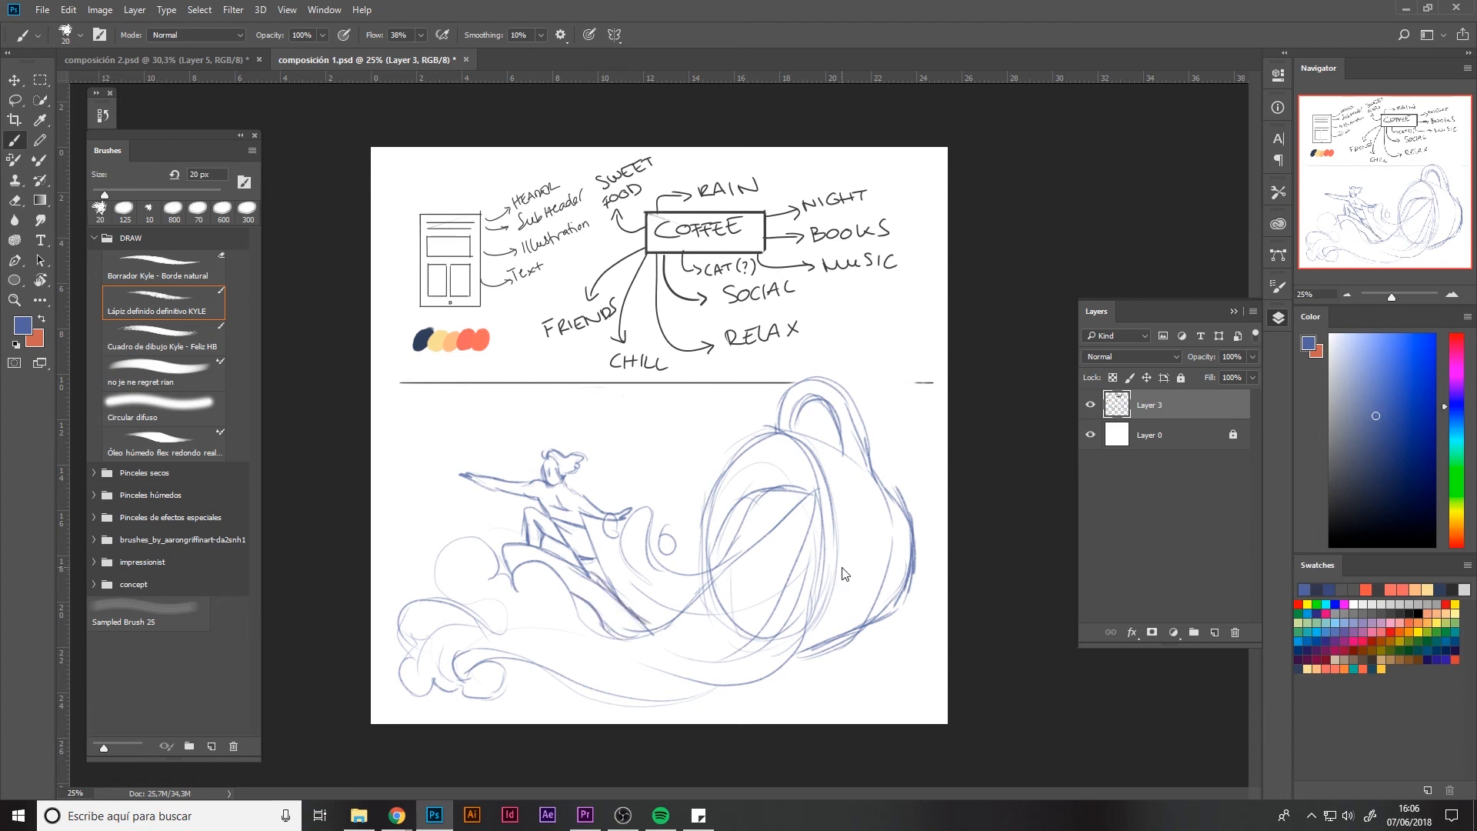